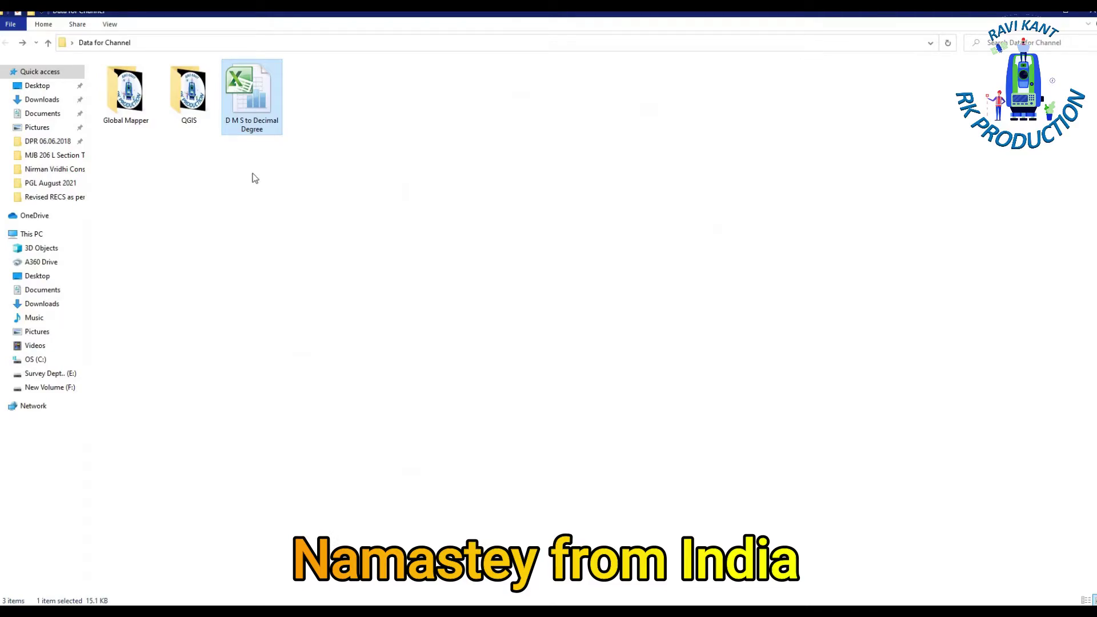
Step: Open the 'D M S to Decimal Degree' workbook from the Data for Channel folder
double_click(245, 104)
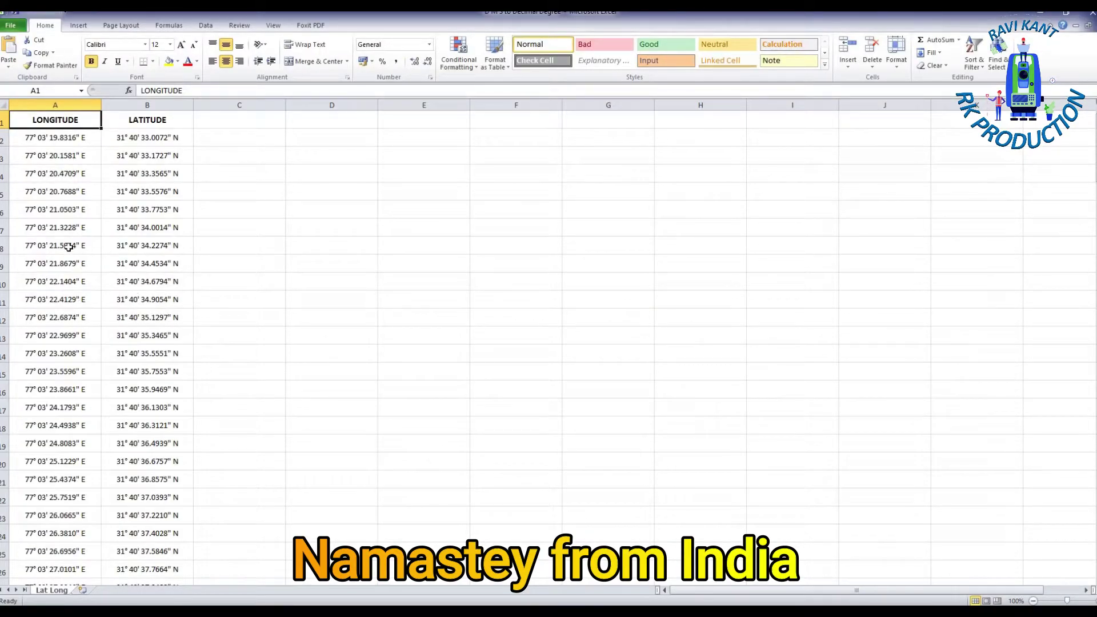
Step: Check the longitude and latitude data, then add a new worksheet named Long
key("ctrl+shift+Down")
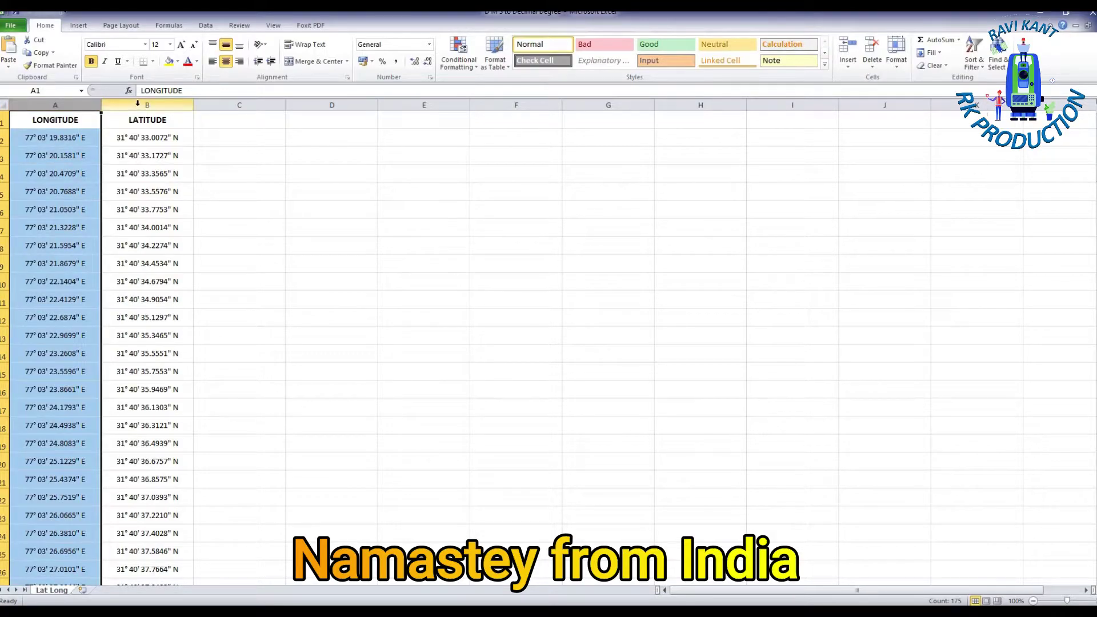
key("Right")
key("ctrl+shift+Down")
left_click(57, 121)
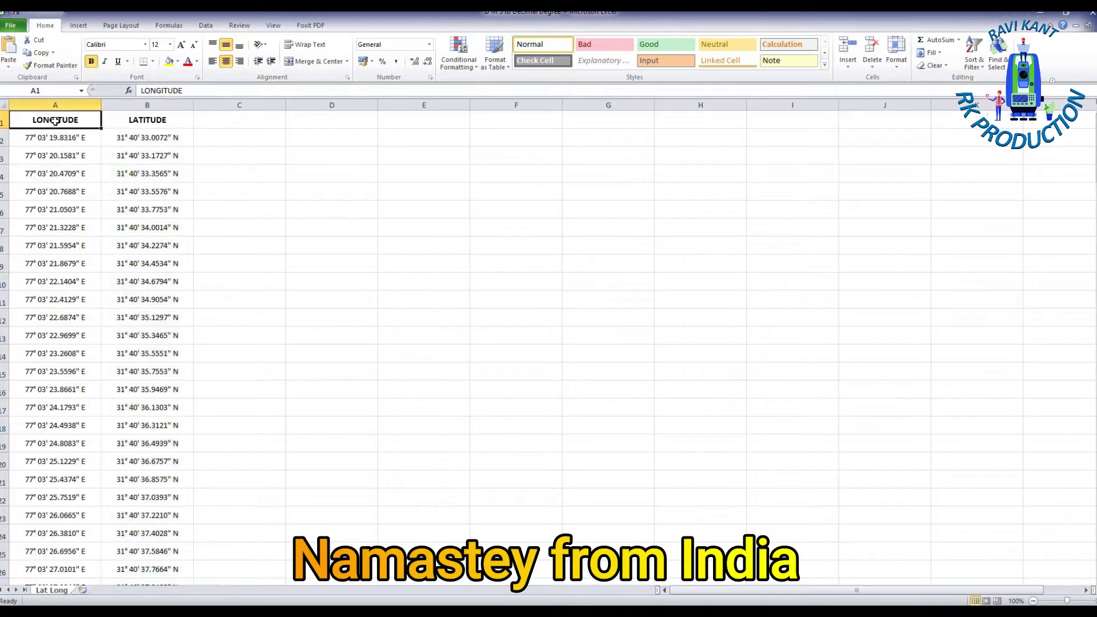
left_click(83, 591)
right_click(87, 593)
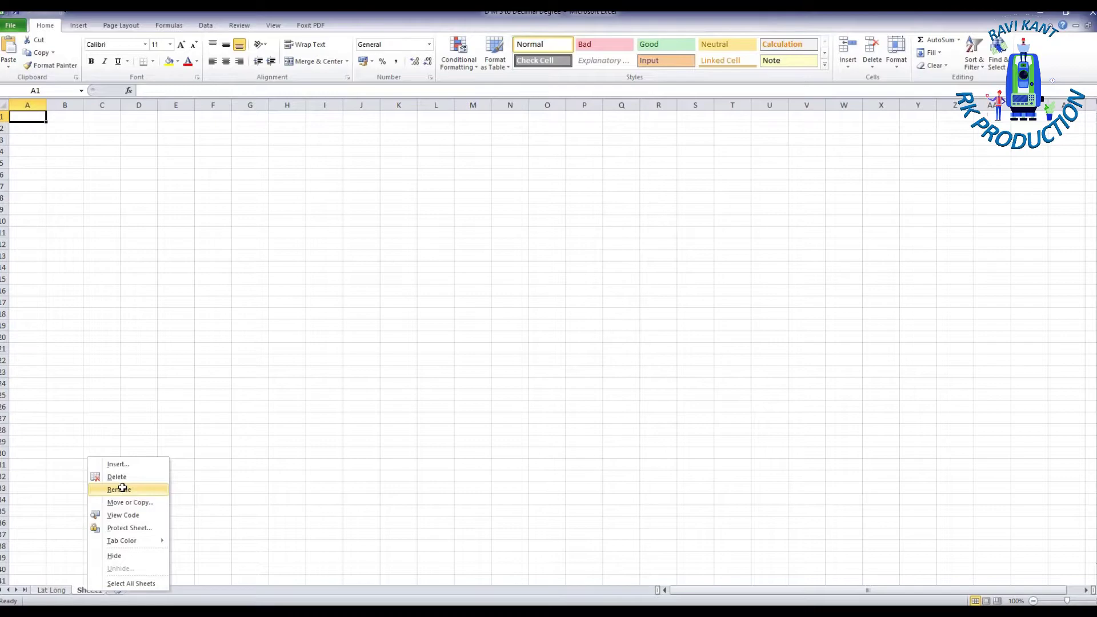
left_click(117, 490)
type("Long")
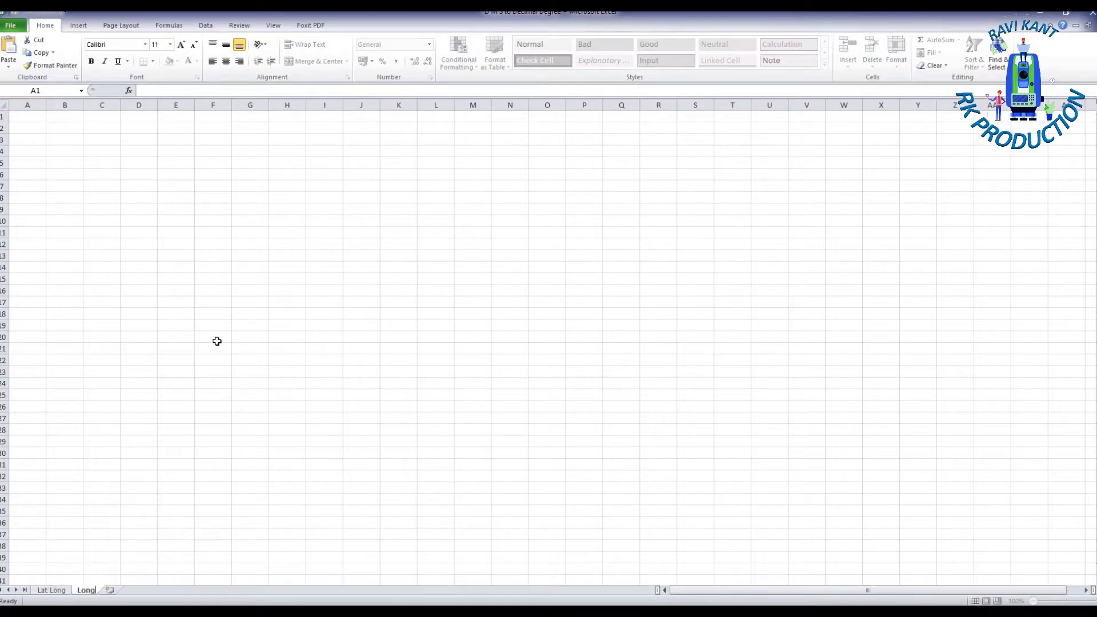
left_click(147, 362)
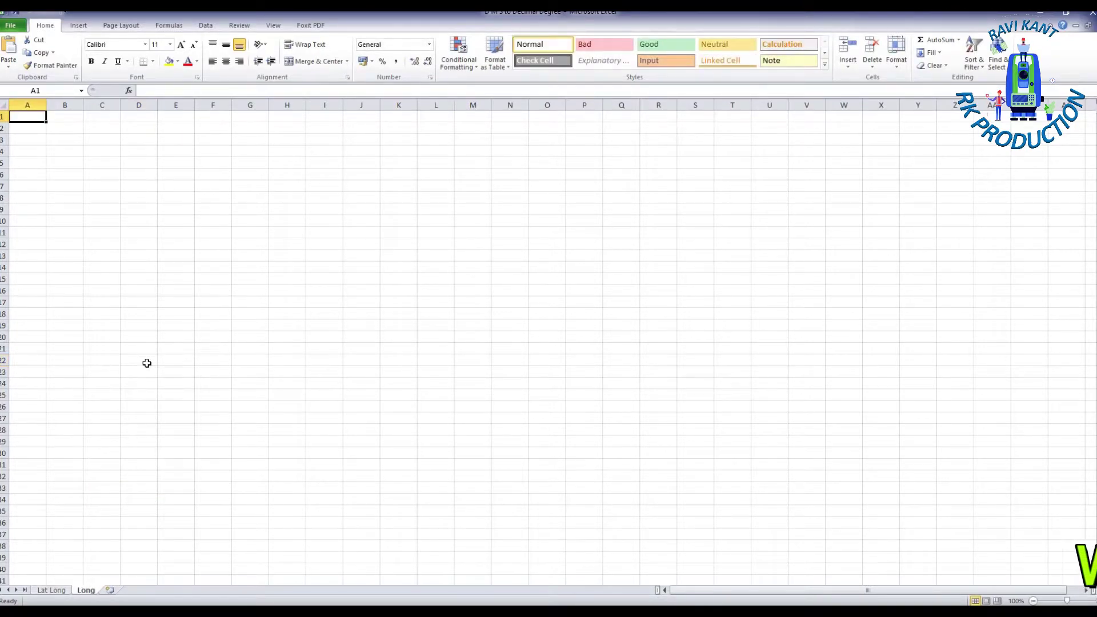
Step: Copy the LONGITUDE column from Lat Long into column A of Long and AutoFit it
left_click(64, 591)
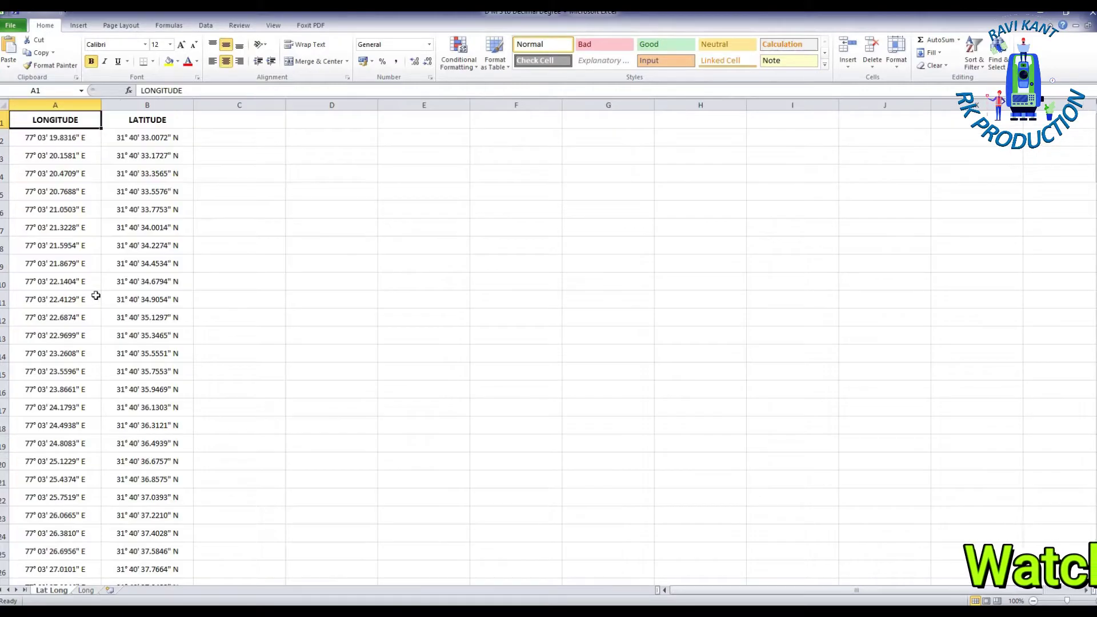
left_click(55, 105)
key("ctrl+c")
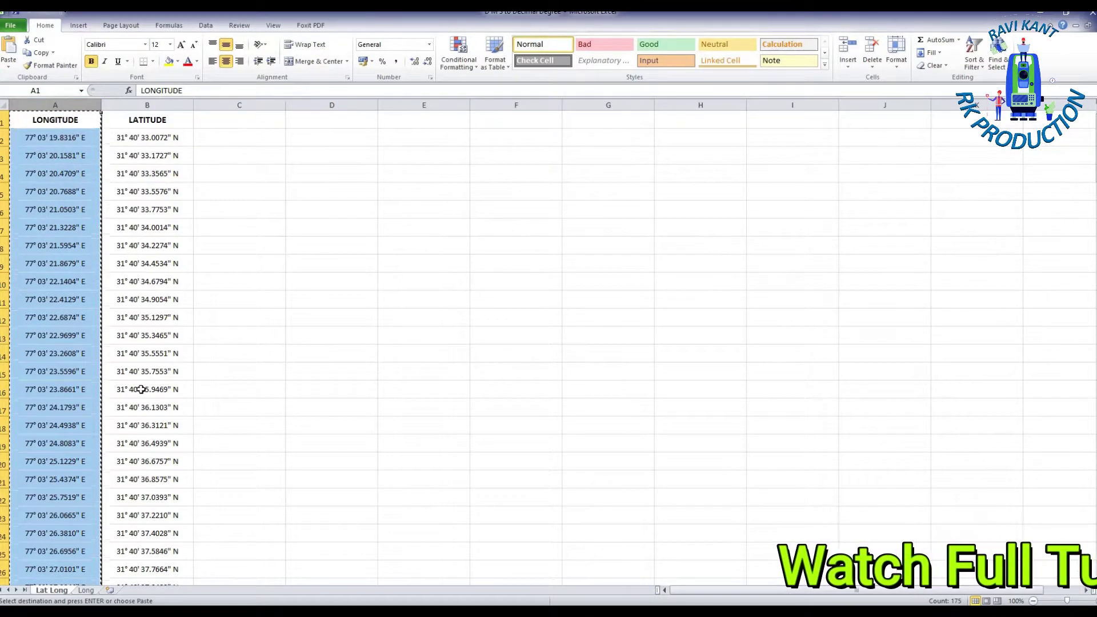
key("ctrl+Page_Down")
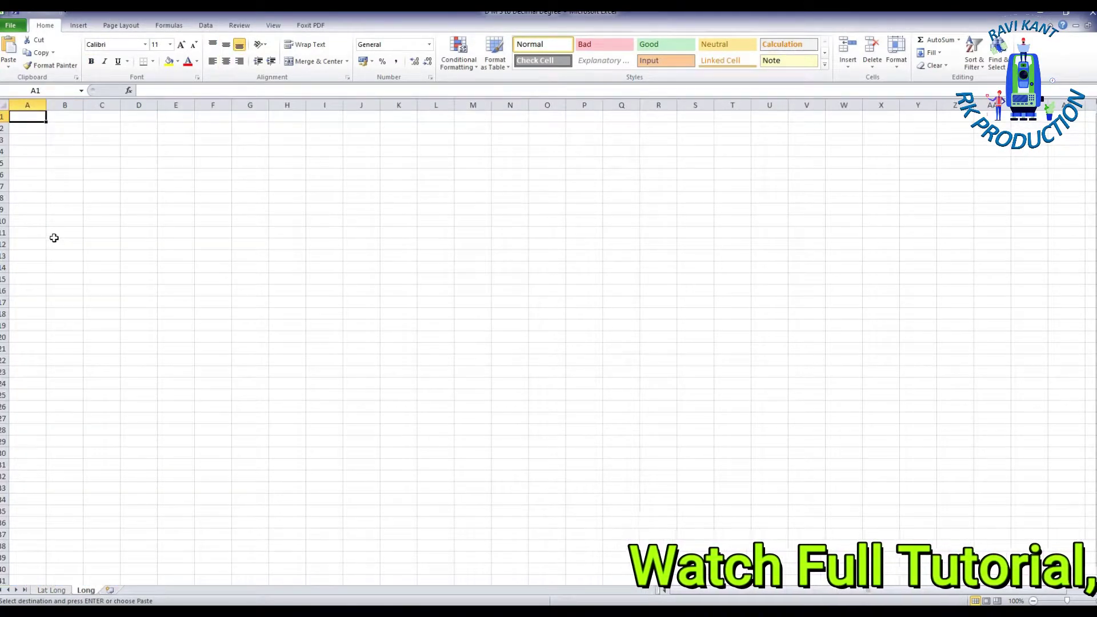
key("ctrl+v")
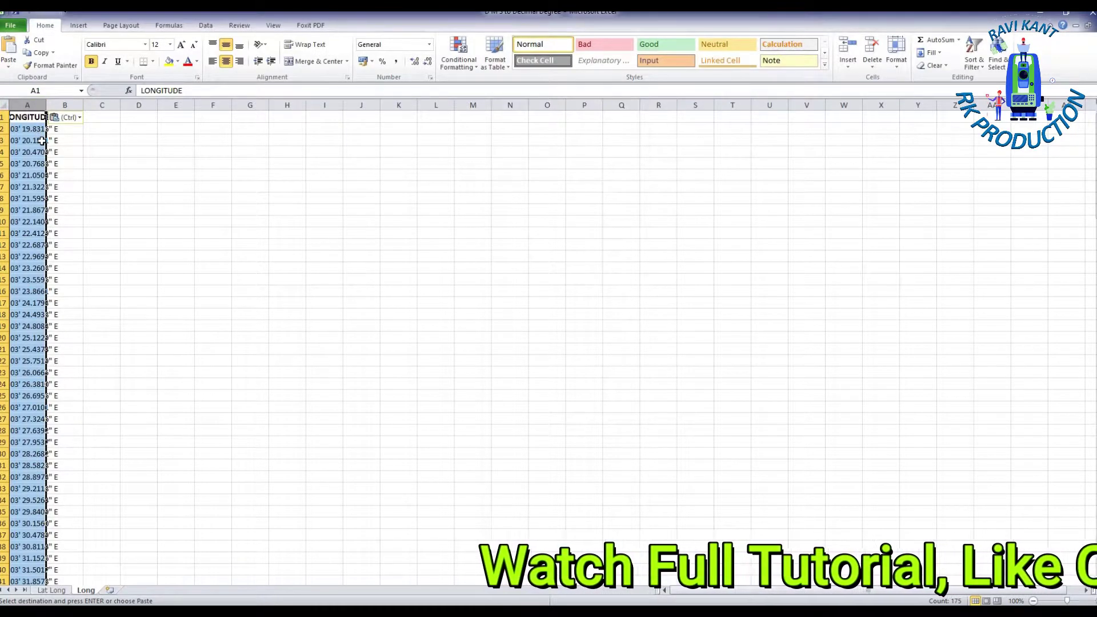
key("ctrl+a")
key("alt+h")
key("o")
key("i")
Step: Delete the LONGITUDE header row so the Long sheet holds only values
left_click(129, 221)
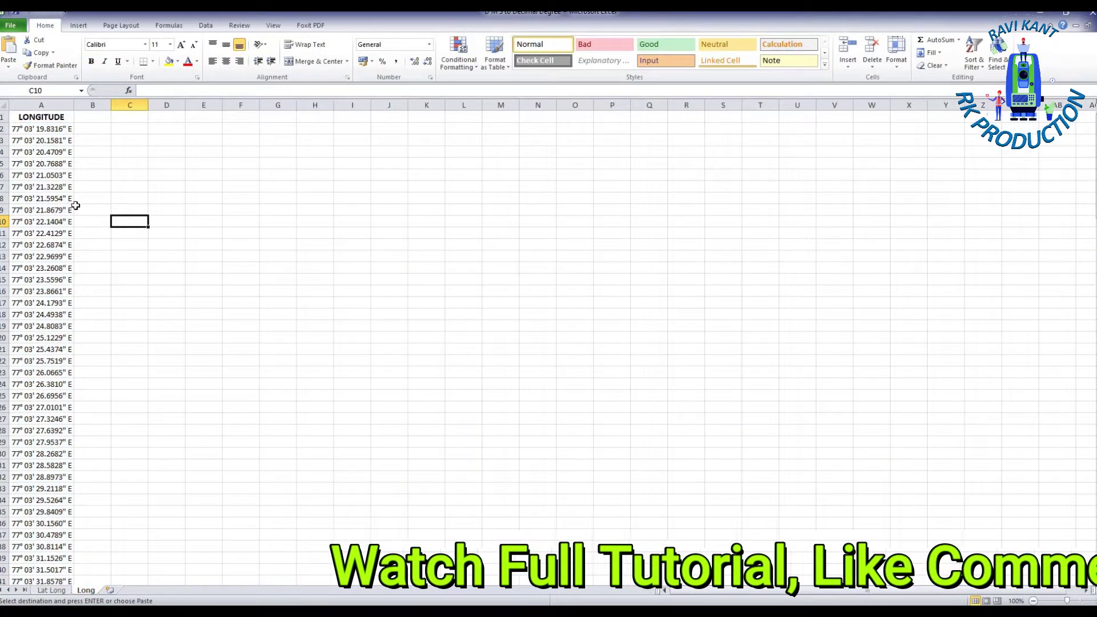
left_click(5, 116)
right_click(6, 116)
left_click(35, 204)
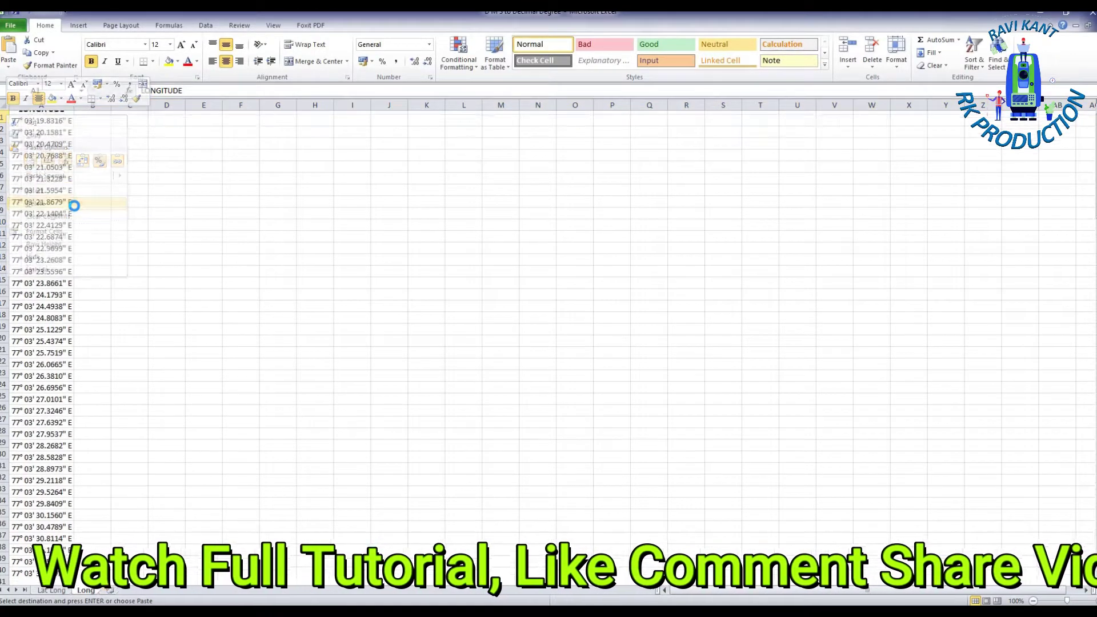
left_click(41, 105)
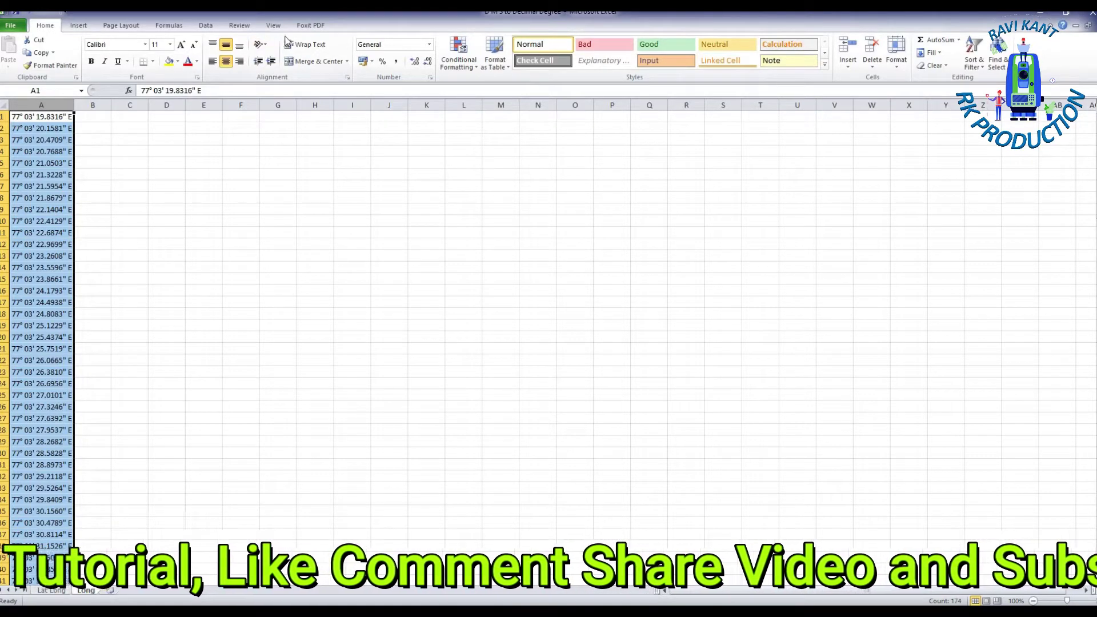
left_click(206, 26)
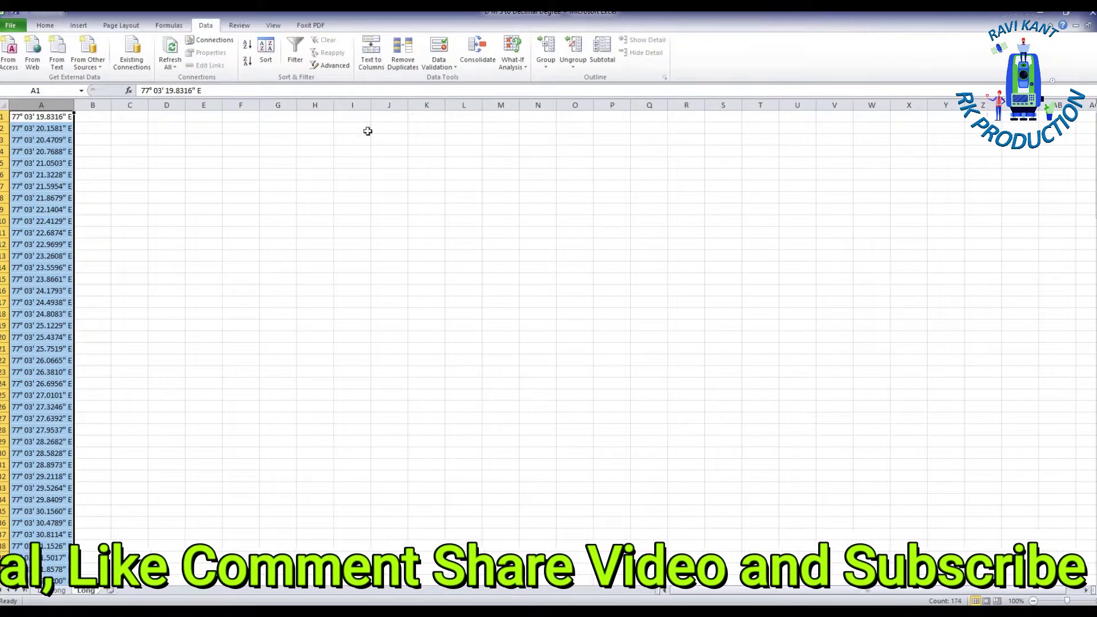
Step: Split the longitude text with Text to Columns, Fixed width, breaking just after the seconds value
left_click(371, 62)
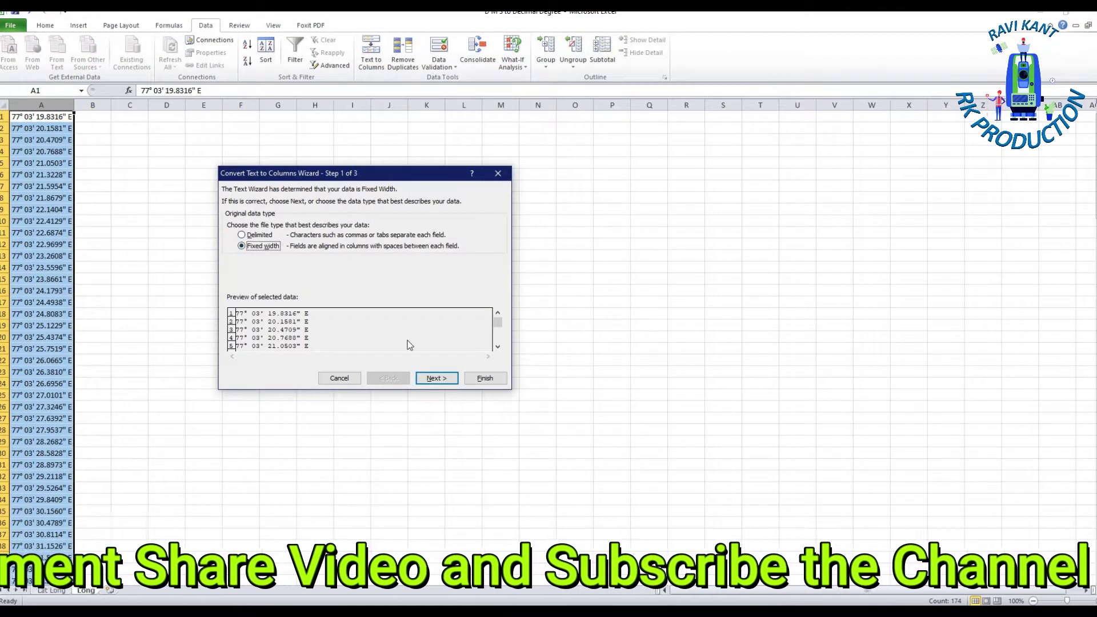
left_click(436, 378)
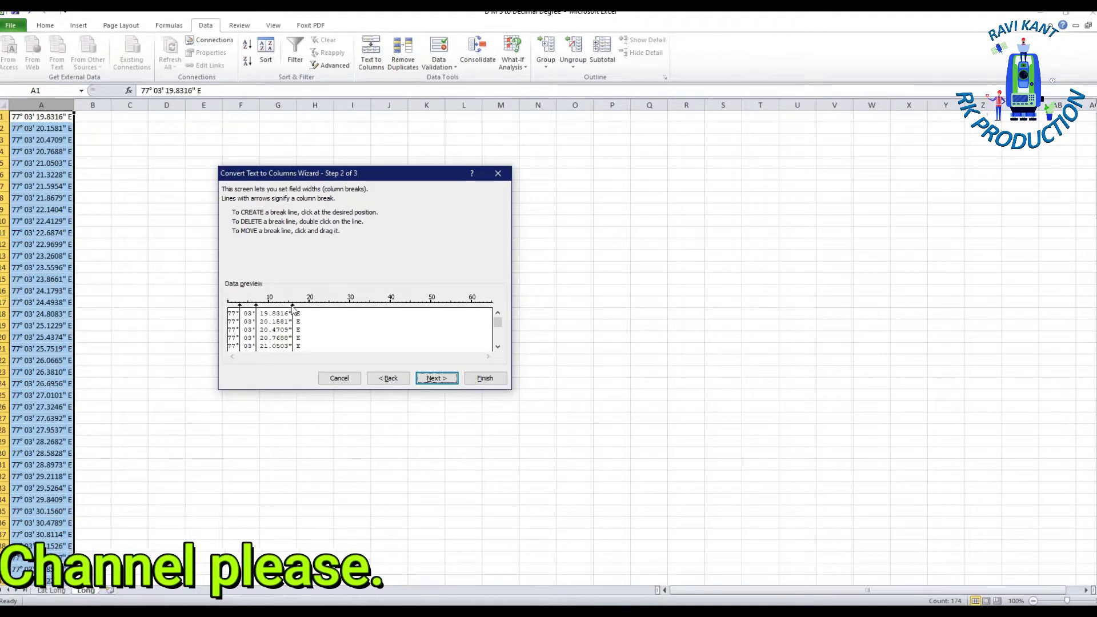
left_click(297, 309)
left_click_drag(296, 309, 294, 311)
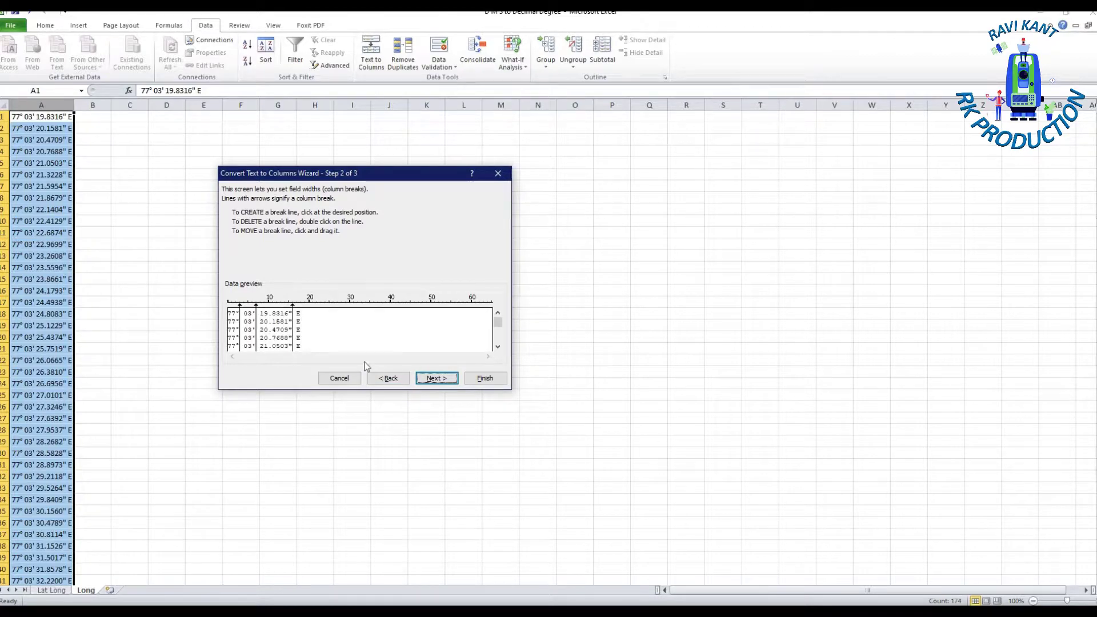
left_click(436, 378)
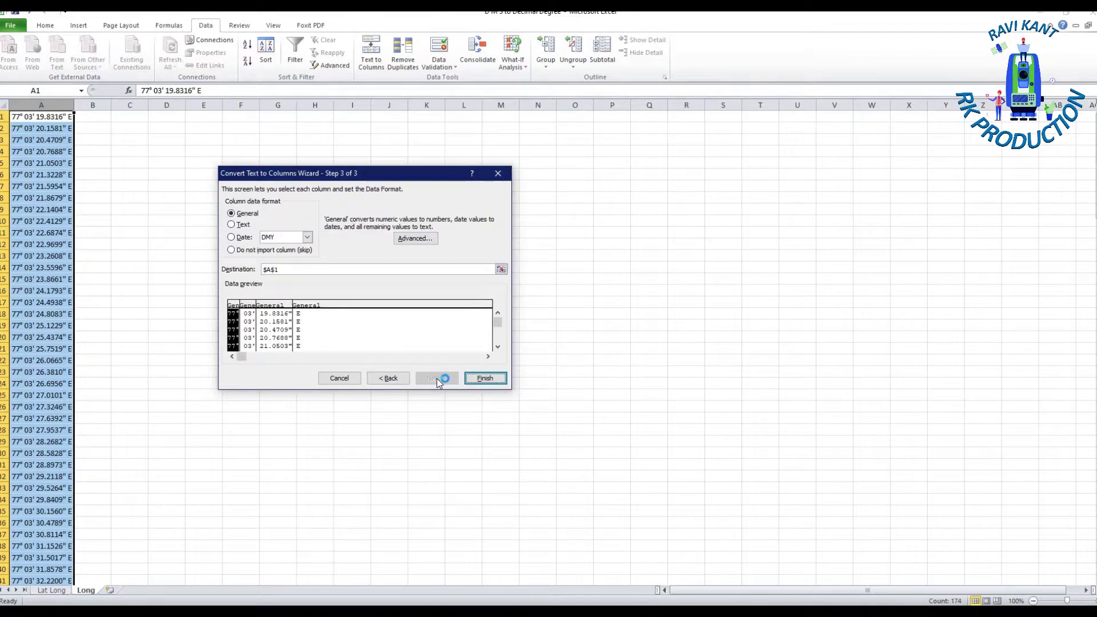
left_click(486, 378)
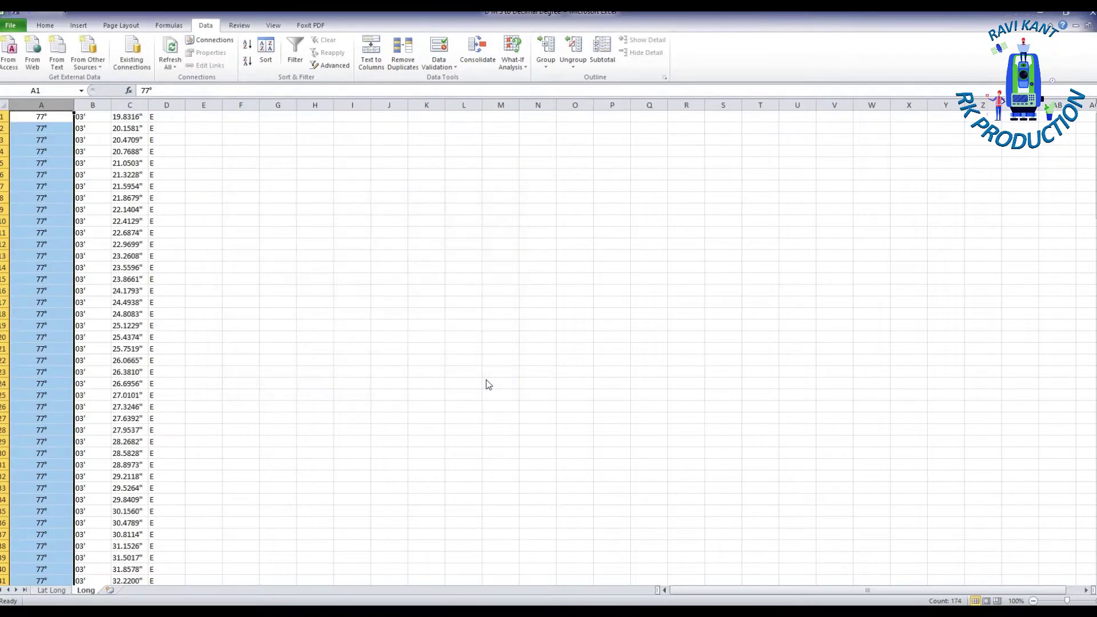
Step: Delete the E direction letters from column D
left_click(165, 101)
key("Delete")
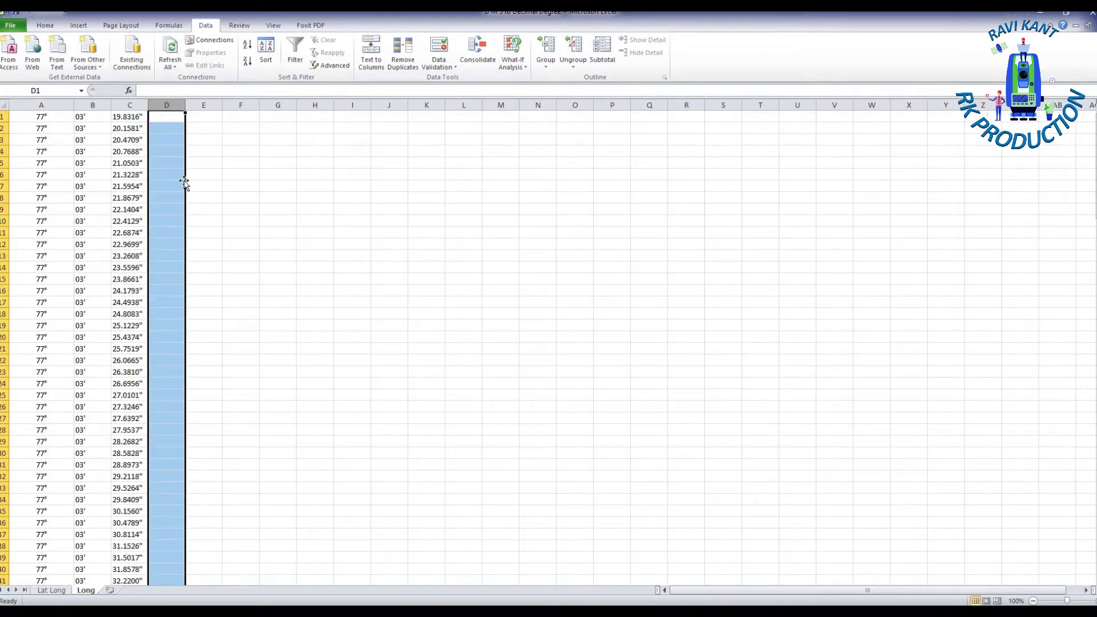
left_click(48, 105)
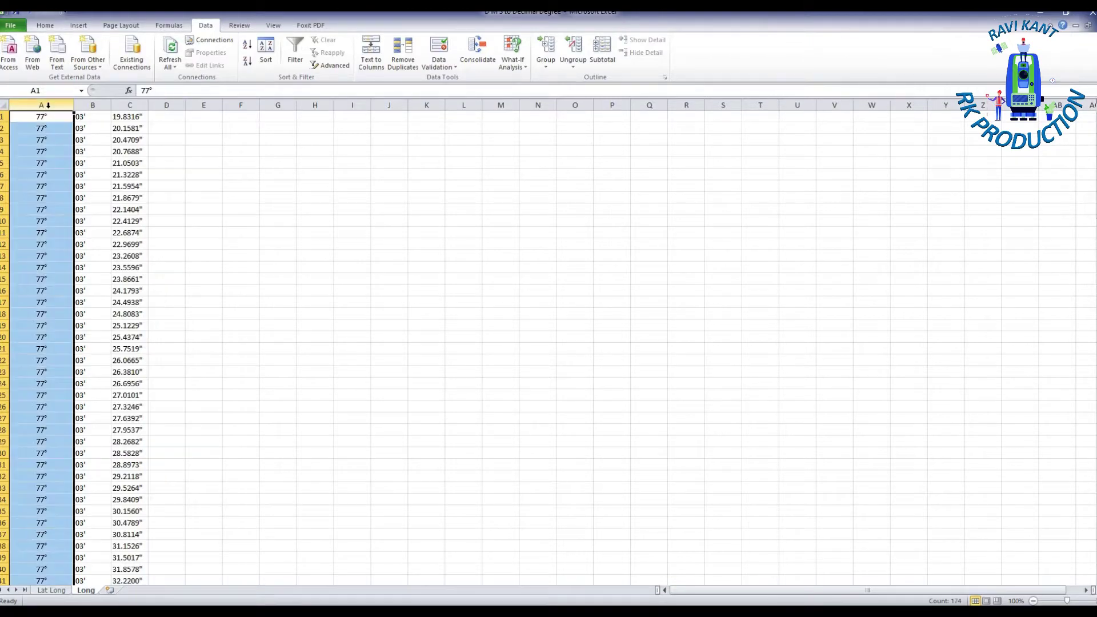
left_click(92, 105)
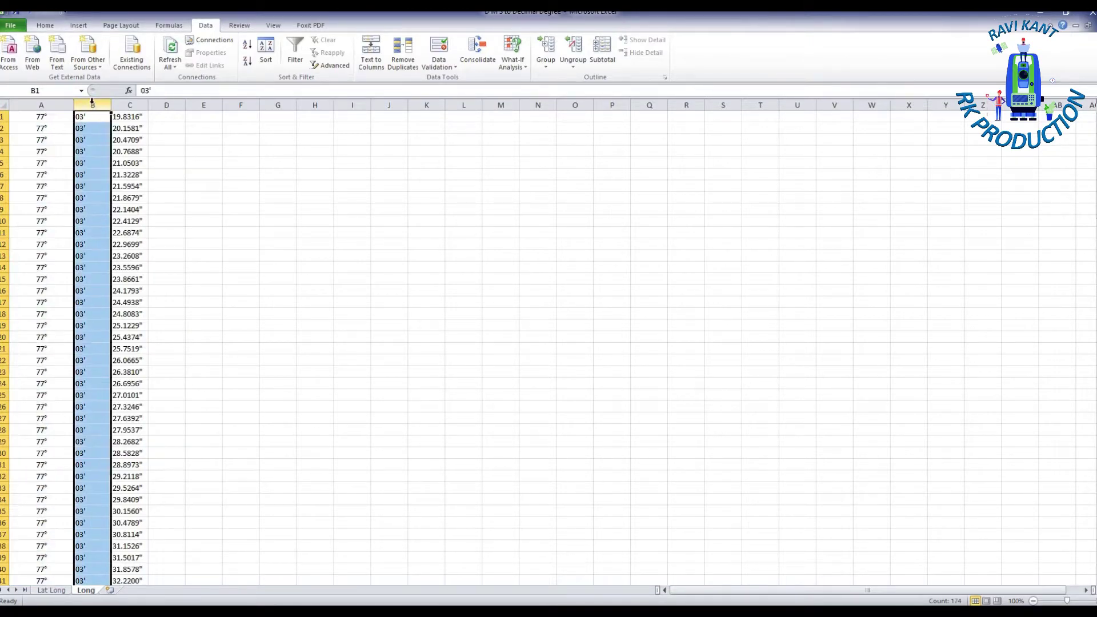
left_click(130, 105)
left_click(183, 268)
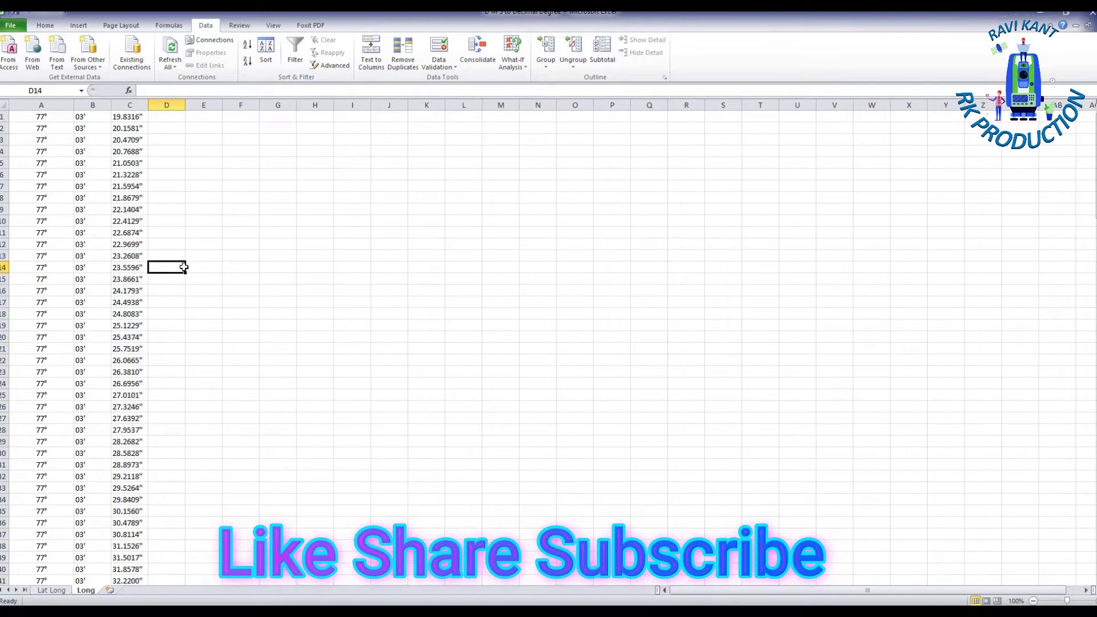
Step: Inspect the 77° value in A1, then select column A and open Find and Replace
left_click(49, 139)
left_click(52, 117)
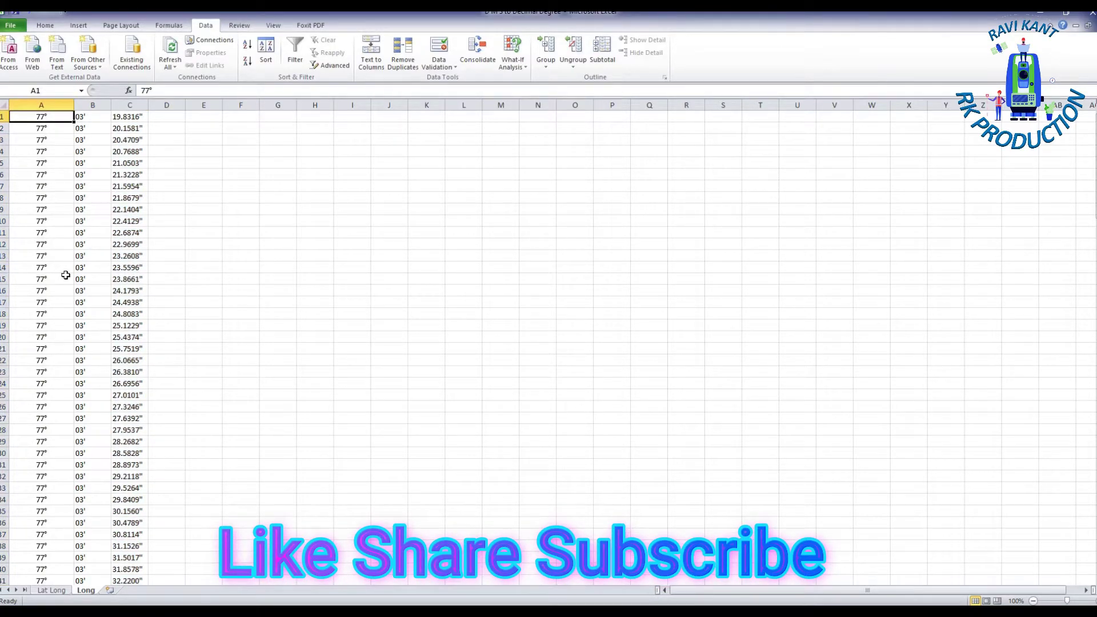
left_click(160, 90)
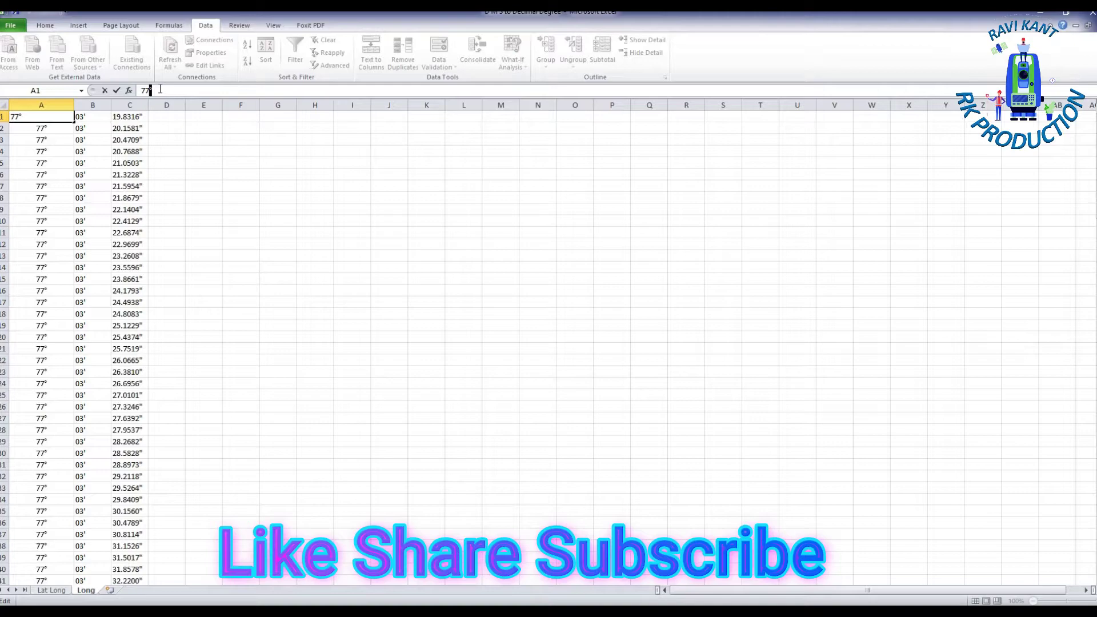
key("Escape")
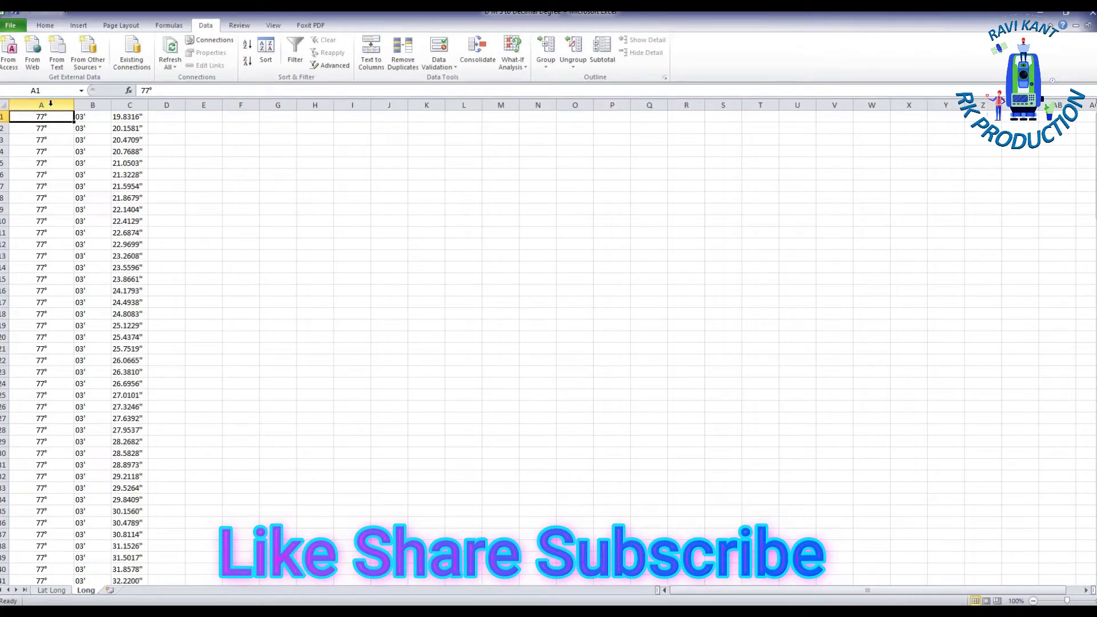
left_click(51, 104)
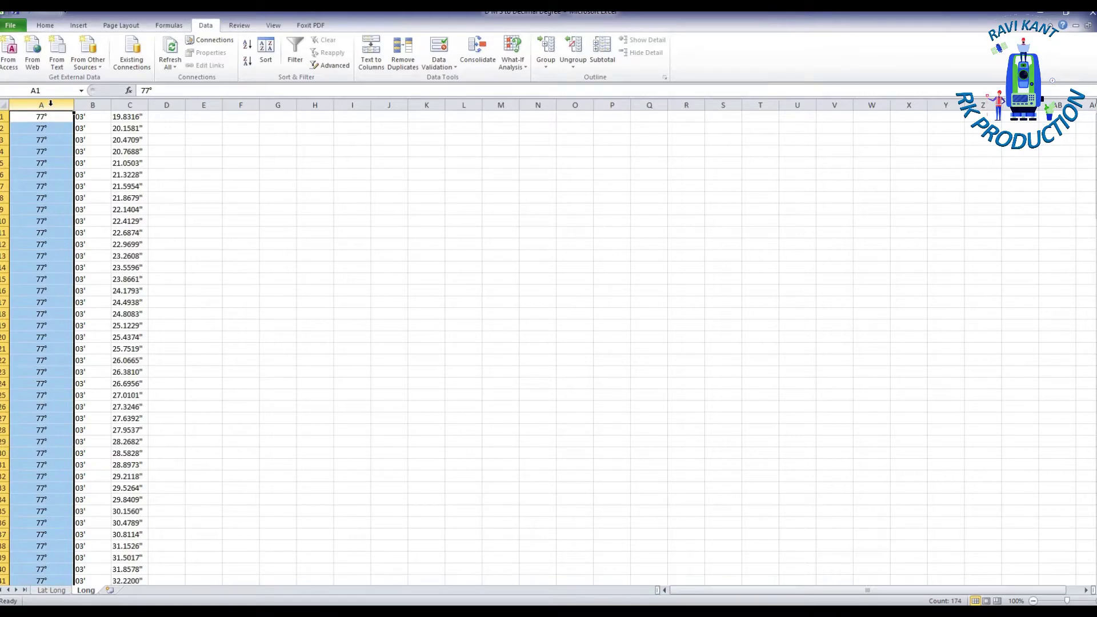
key("ctrl+f")
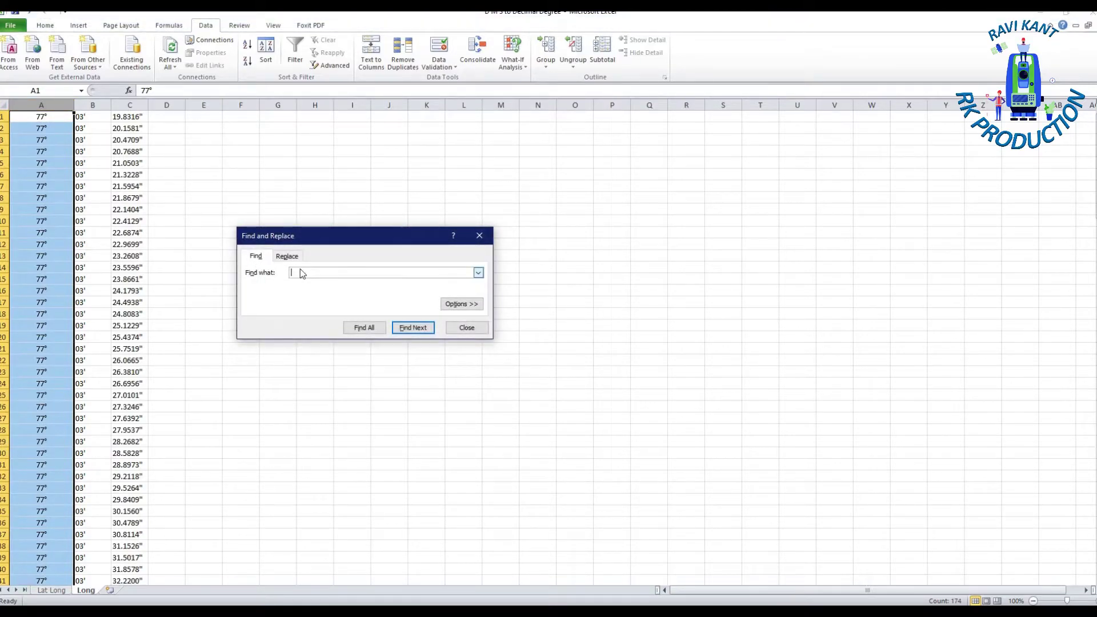
Step: Remove every ° degree symbol from column A with Replace All
type("°")
left_click(288, 256)
left_click(271, 332)
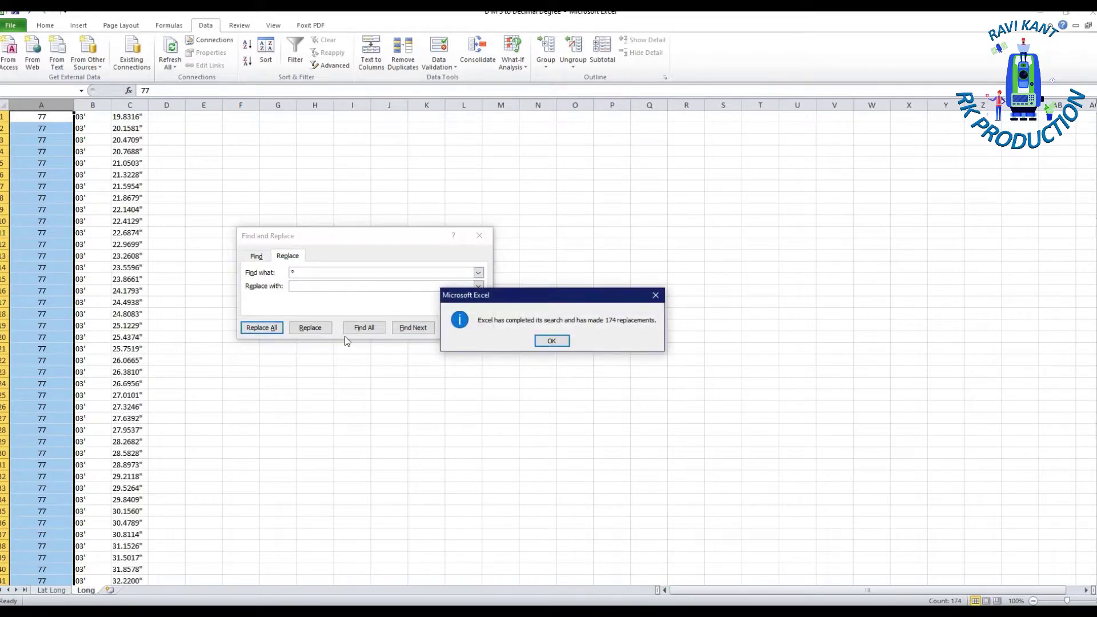
left_click(552, 340)
left_click(466, 327)
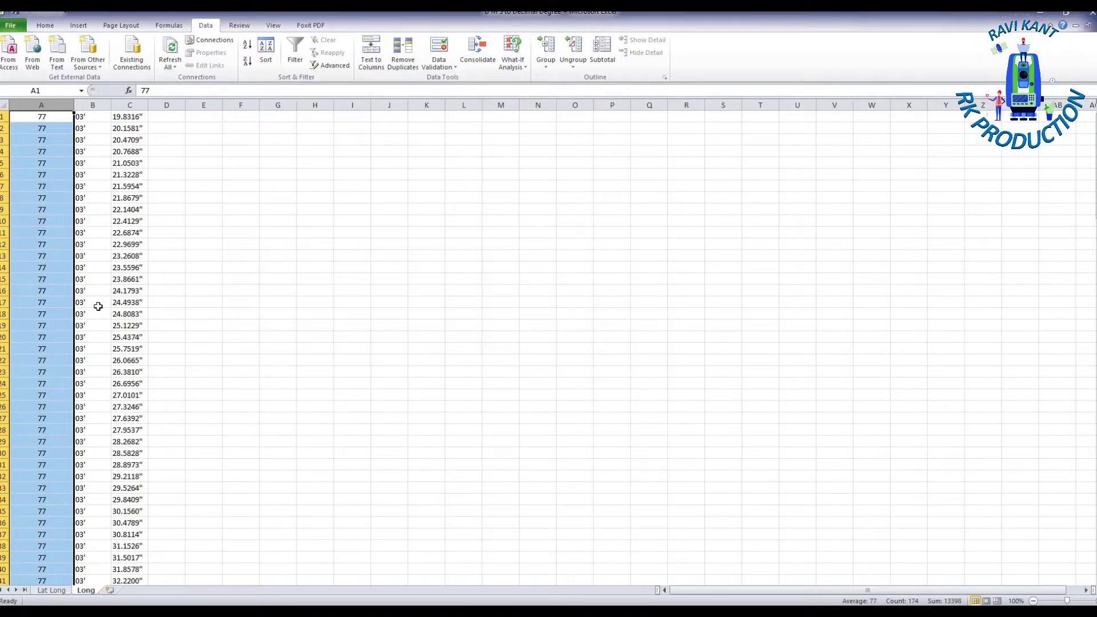
left_click(50, 211)
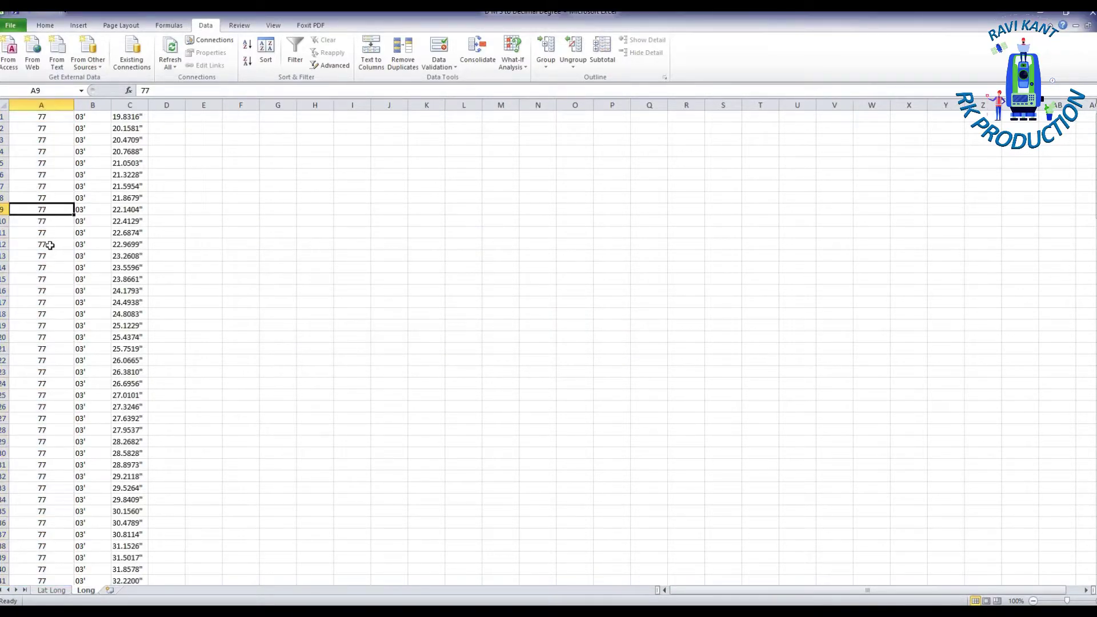
Step: Remove every ' minute mark from column B with Replace All
left_click(91, 104)
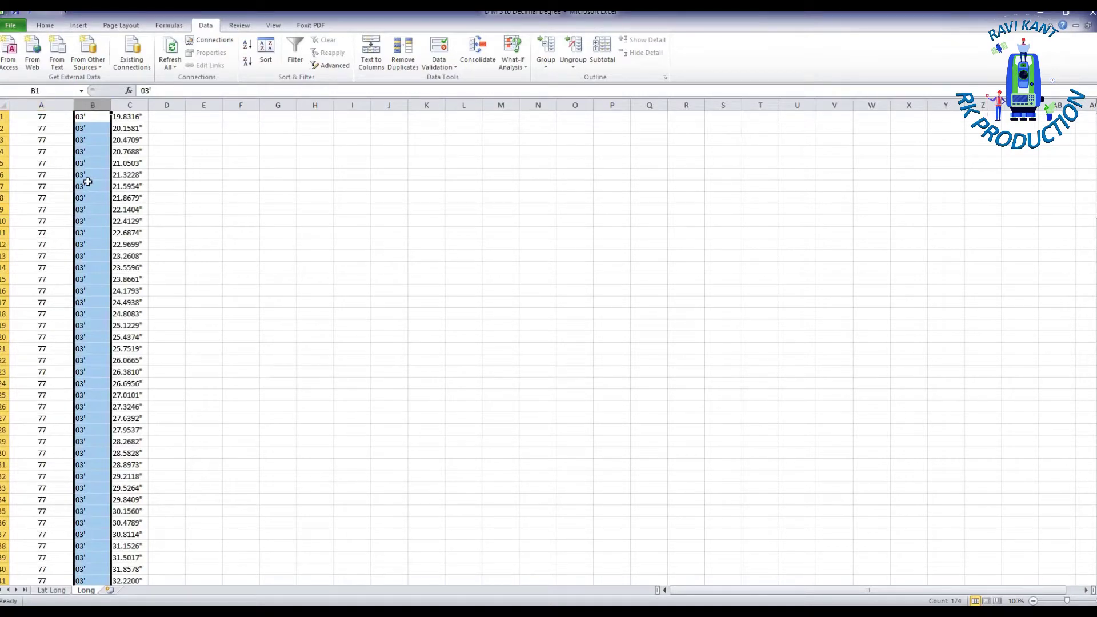
key("ctrl+f")
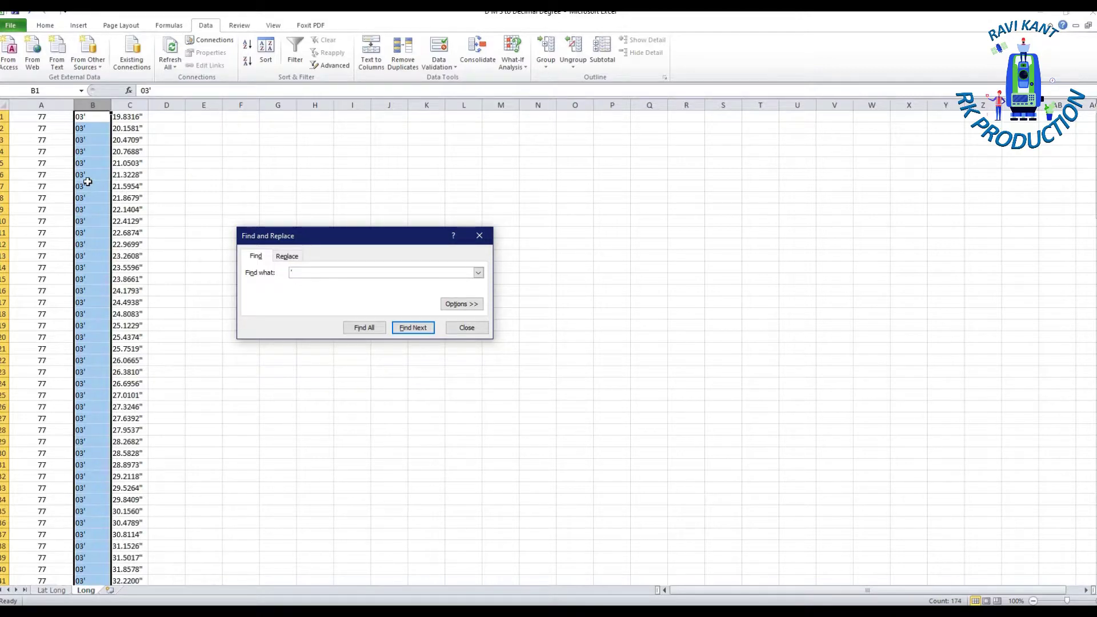
type("'")
left_click(287, 256)
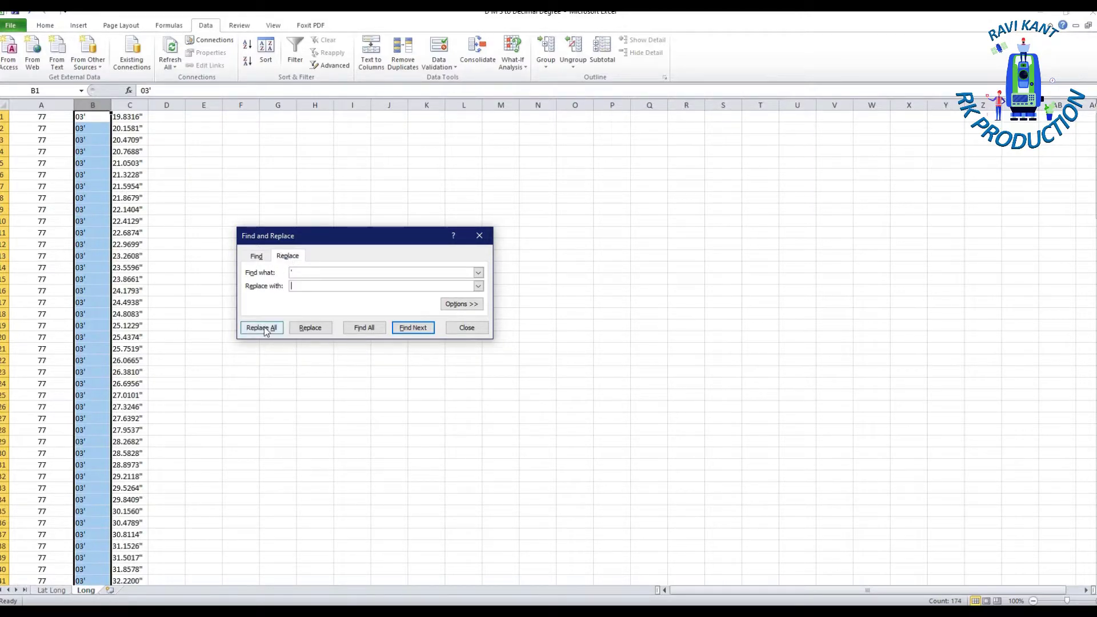
left_click(262, 327)
left_click(549, 341)
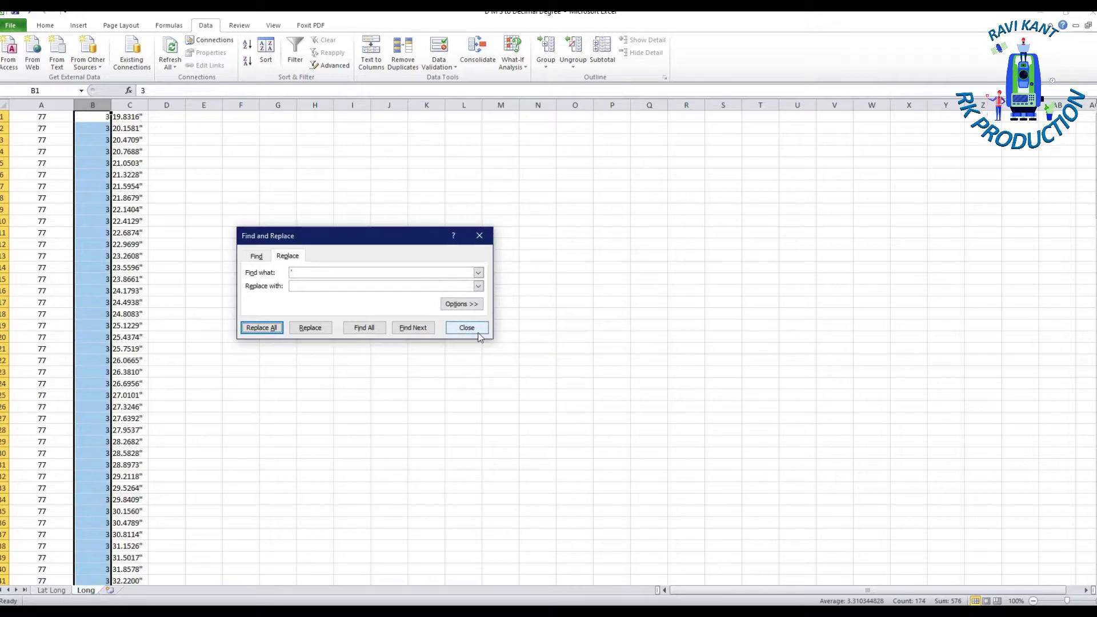
left_click(466, 328)
Step: Remove every " seconds mark from column C with Replace All
left_click(130, 105)
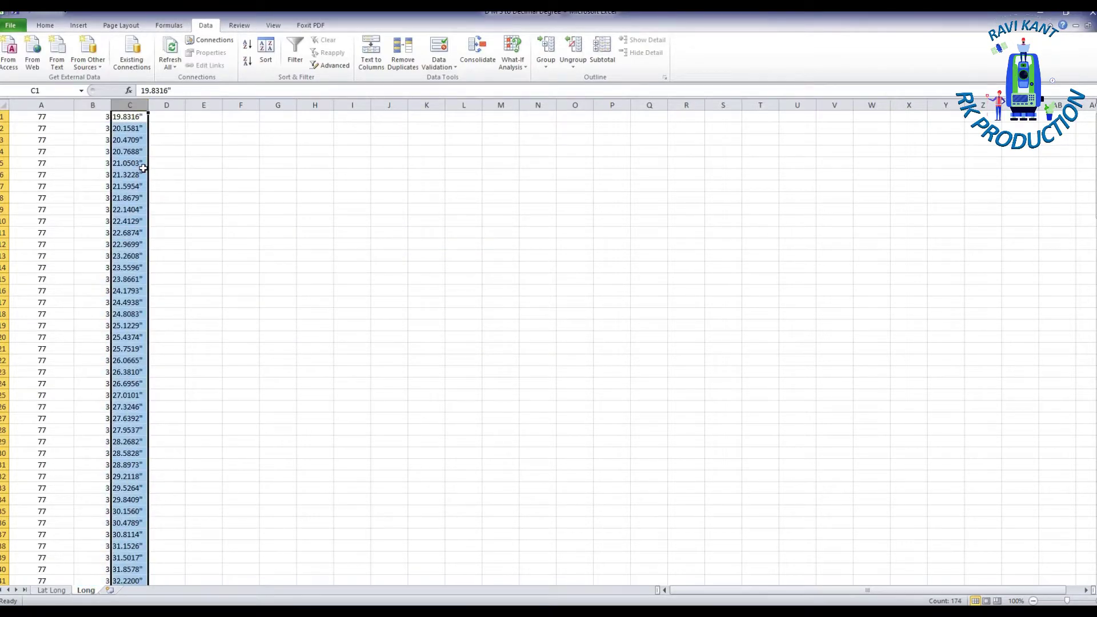
key("ctrl+f")
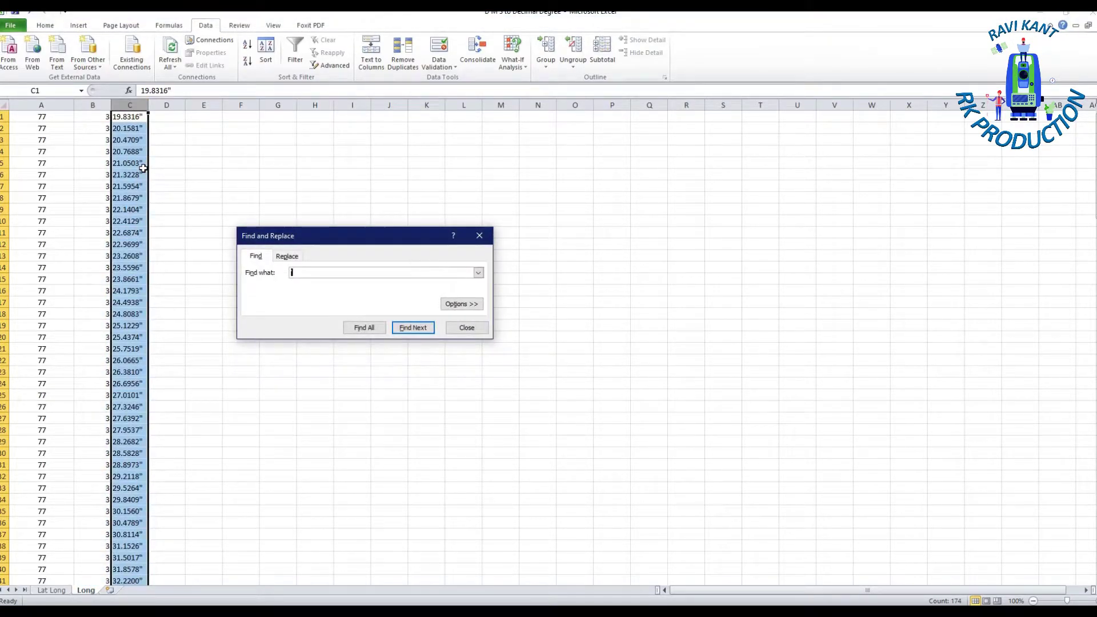
type("\"")
left_click(287, 256)
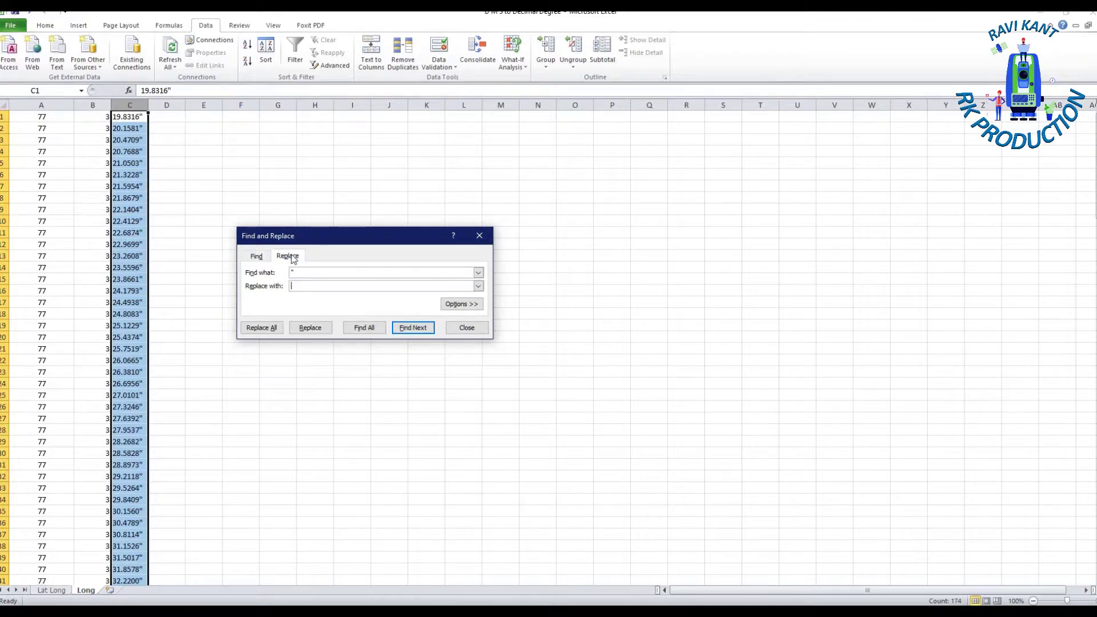
left_click(266, 330)
left_click(549, 341)
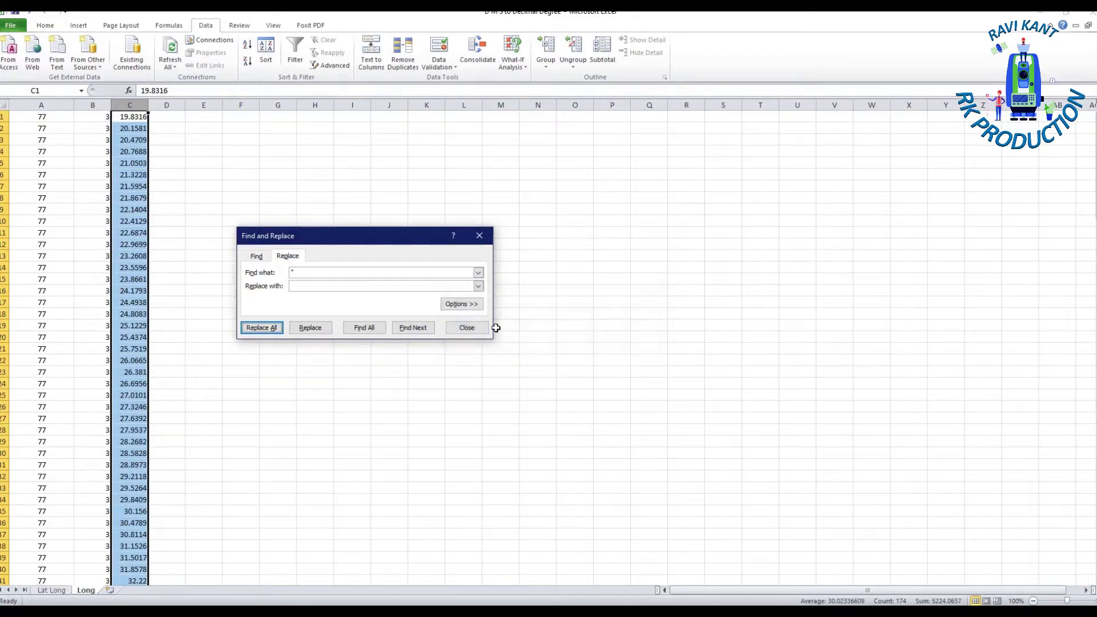
left_click(466, 327)
left_click(211, 266)
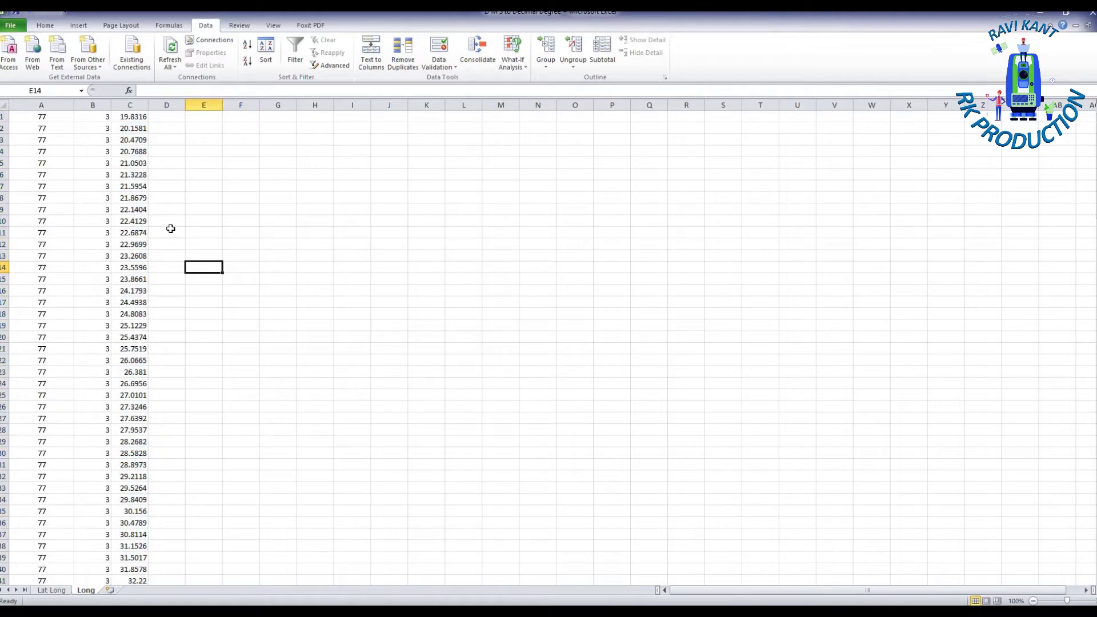
Step: Insert two blank rows above the data on the Long sheet
right_click(2, 117)
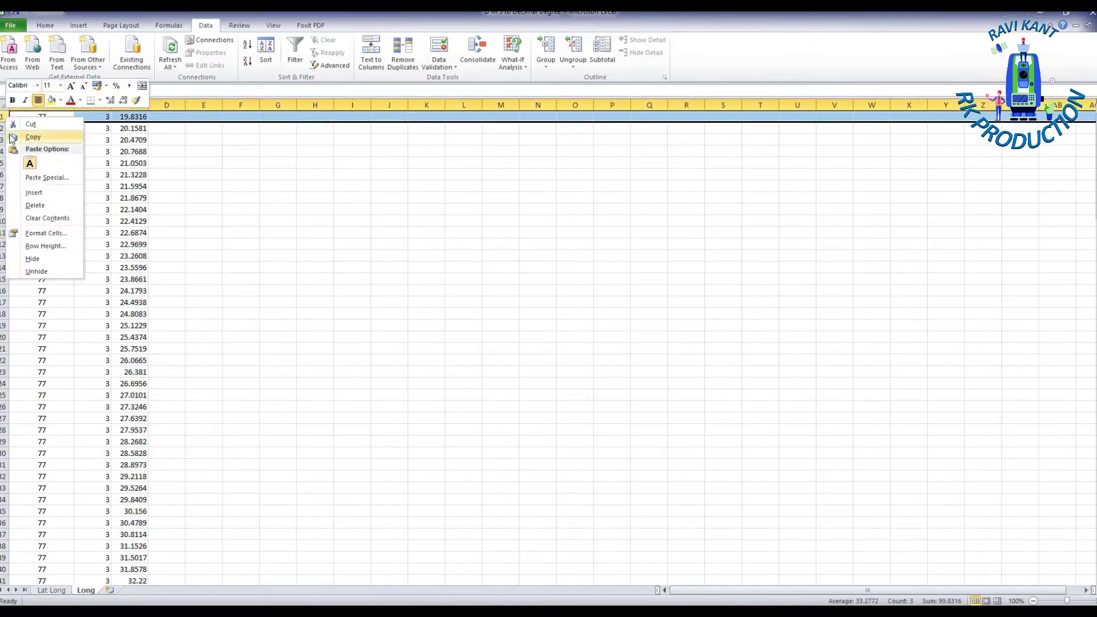
left_click(42, 197)
right_click(5, 117)
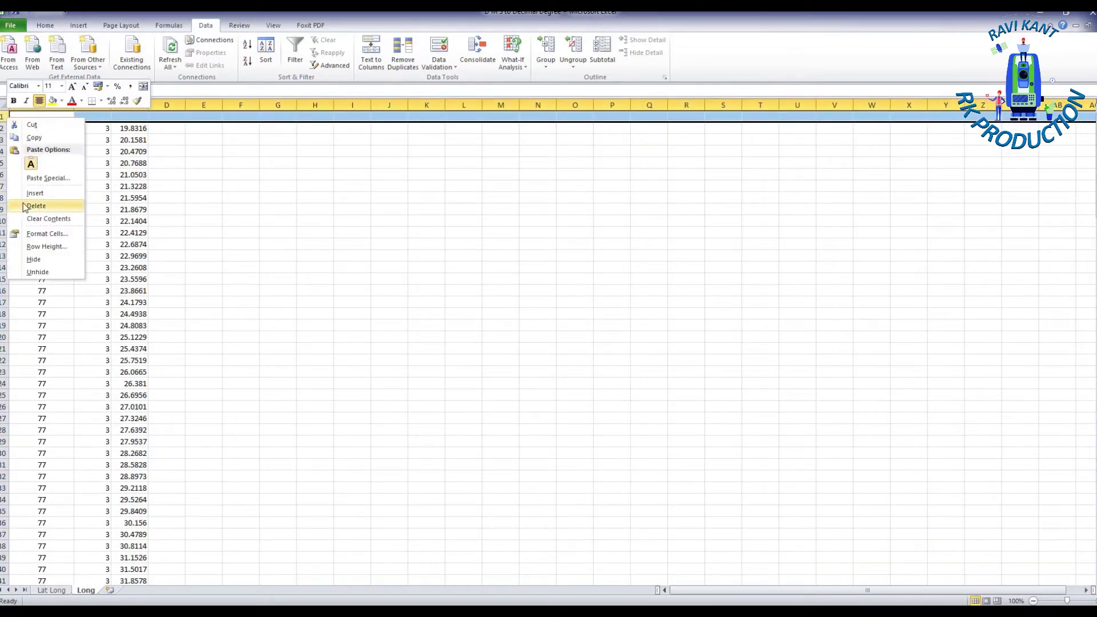
left_click(43, 194)
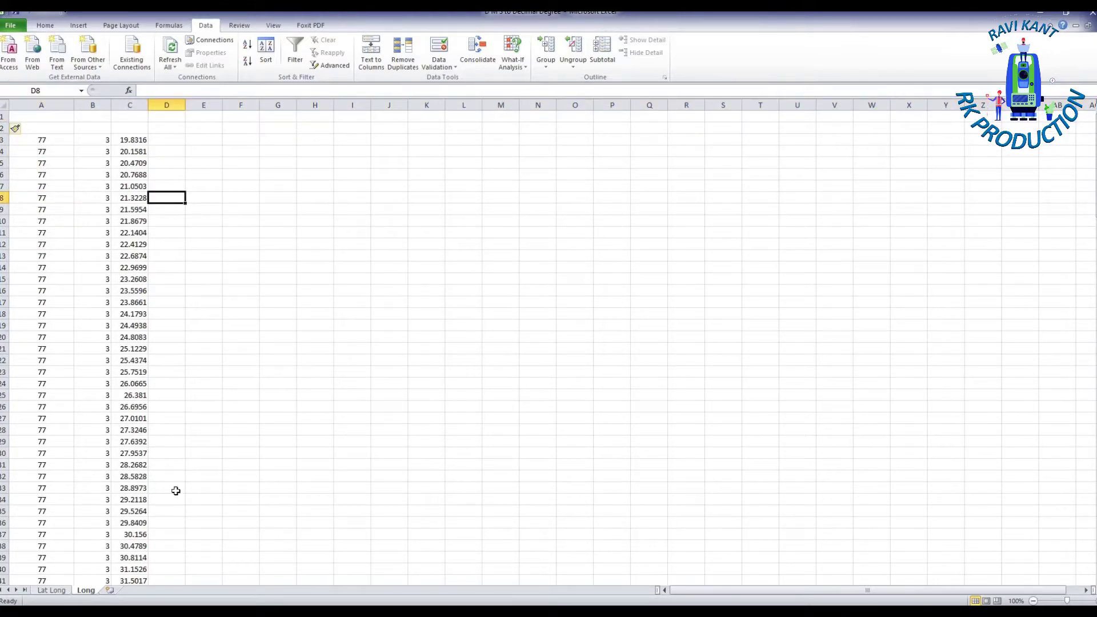
Step: Copy the LONGITUDE heading from Lat Long and select A1 on the Long sheet
left_click(52, 590)
left_click(65, 119)
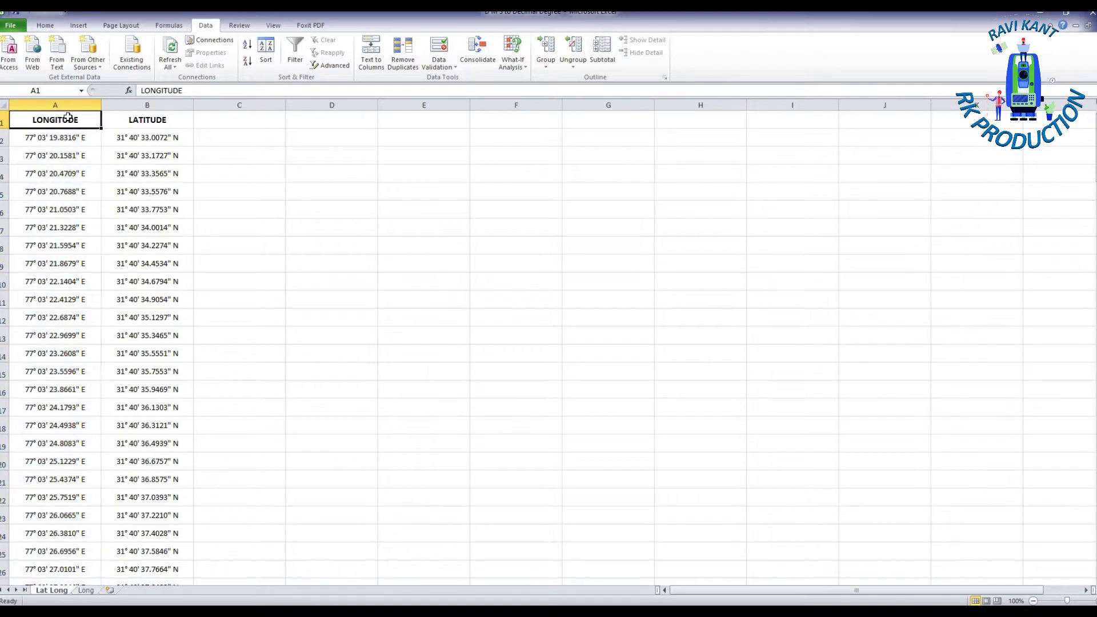
key("ctrl+c")
left_click(86, 590)
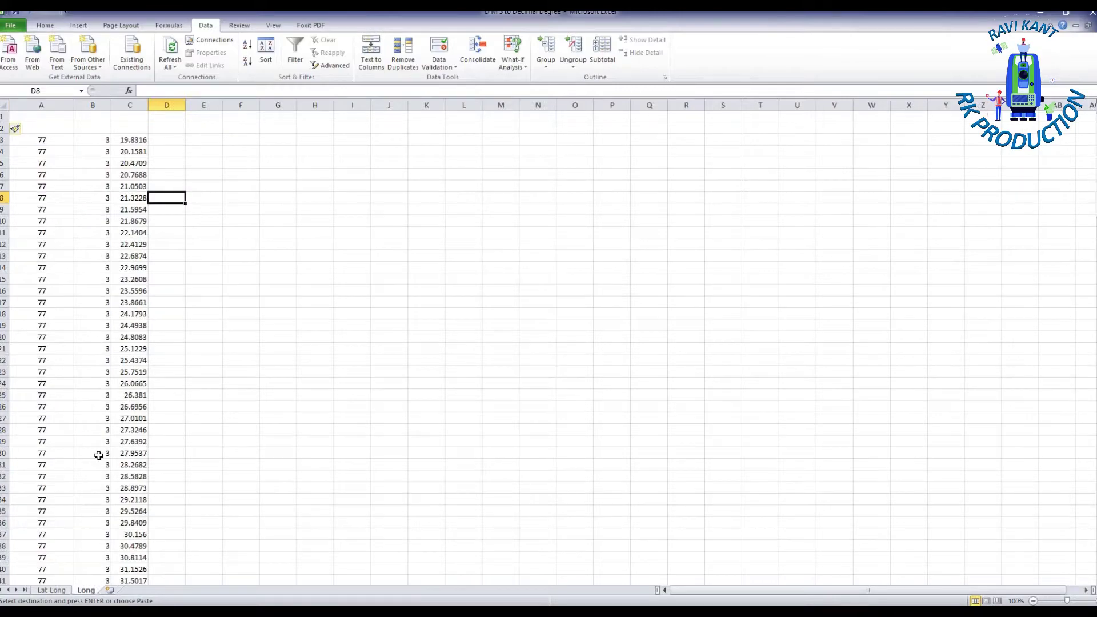
left_click(36, 116)
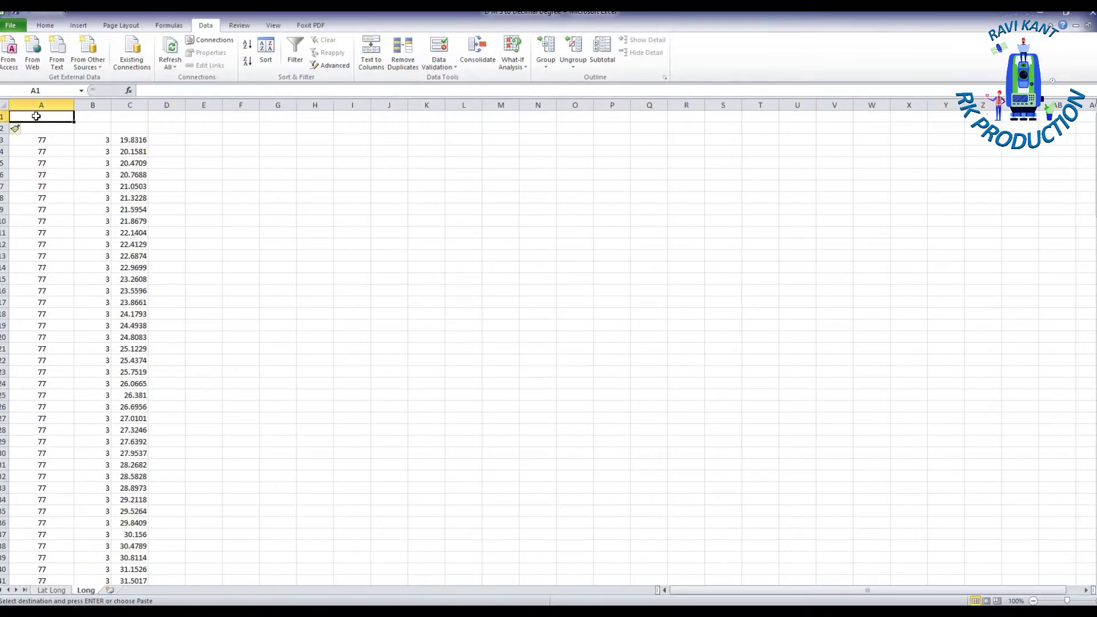
Step: Paste LONGITUDE into A1 and merge and centre it across A1:C1
key("ctrl+v")
left_click_drag(36, 116, 130, 117)
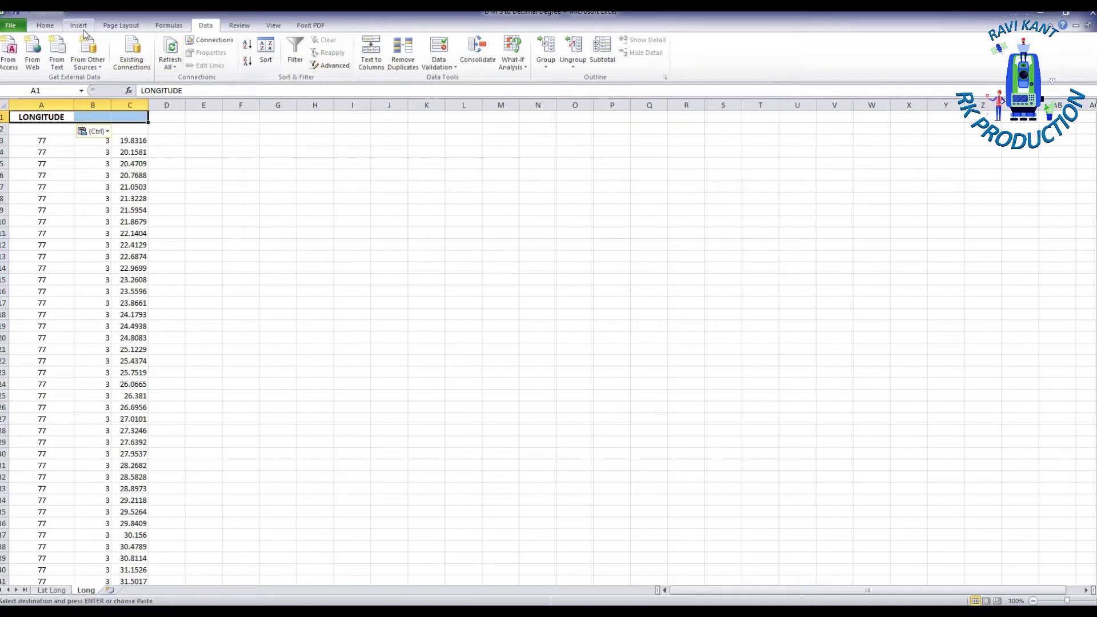
left_click(46, 25)
left_click(312, 61)
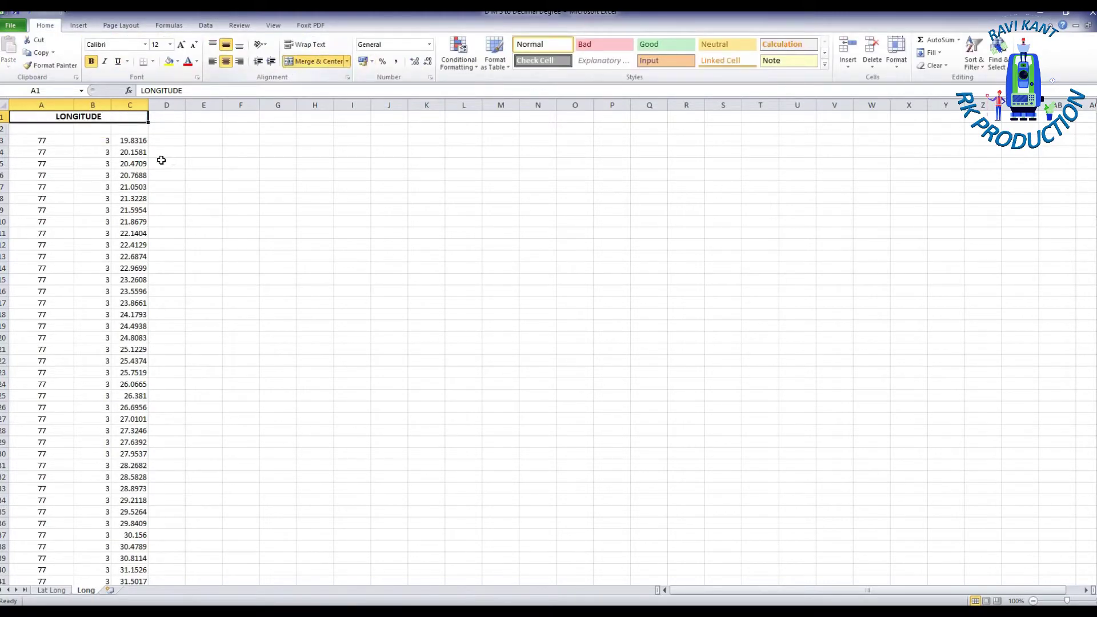
Step: Label cells A2, B2 and C2 as Deg., Min. and Sec
left_click(31, 129)
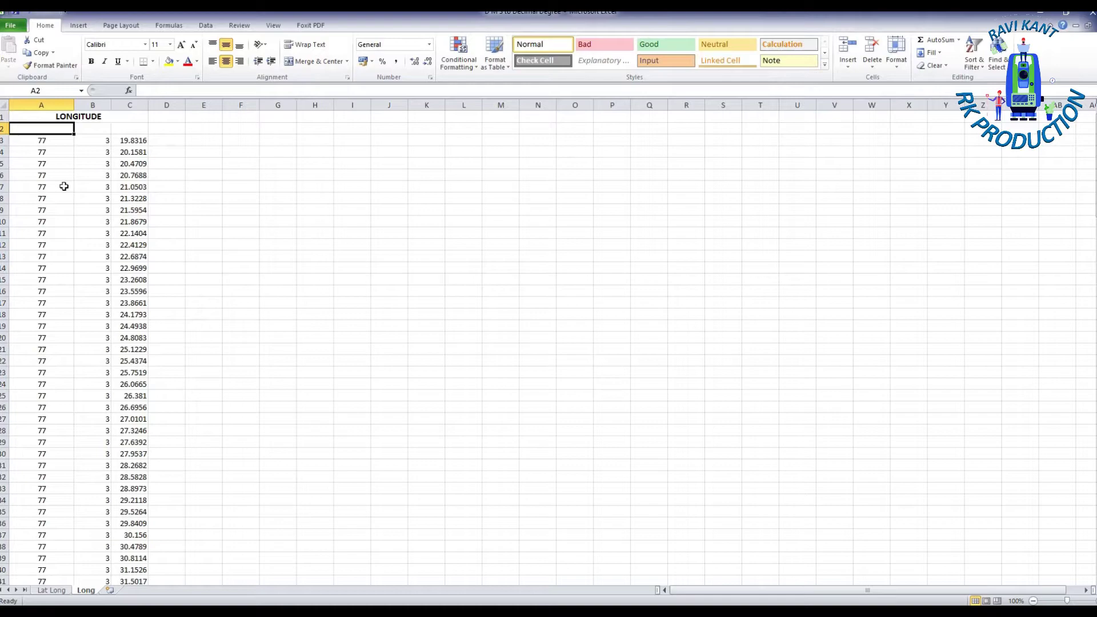
type("Deg.")
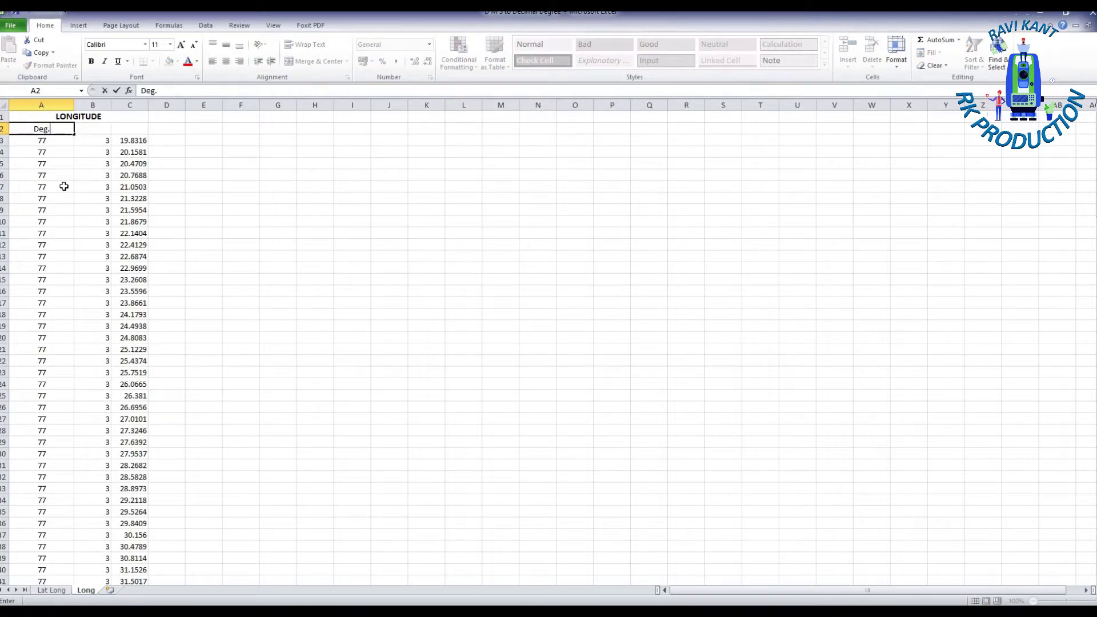
key("Tab")
type("M")
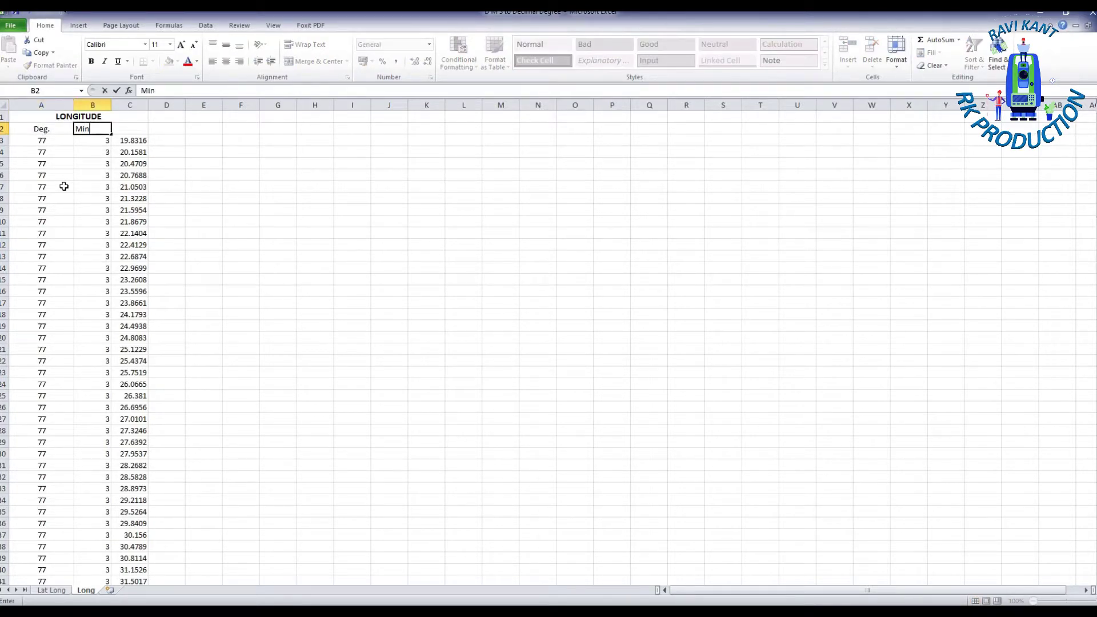
key("Tab")
type("S")
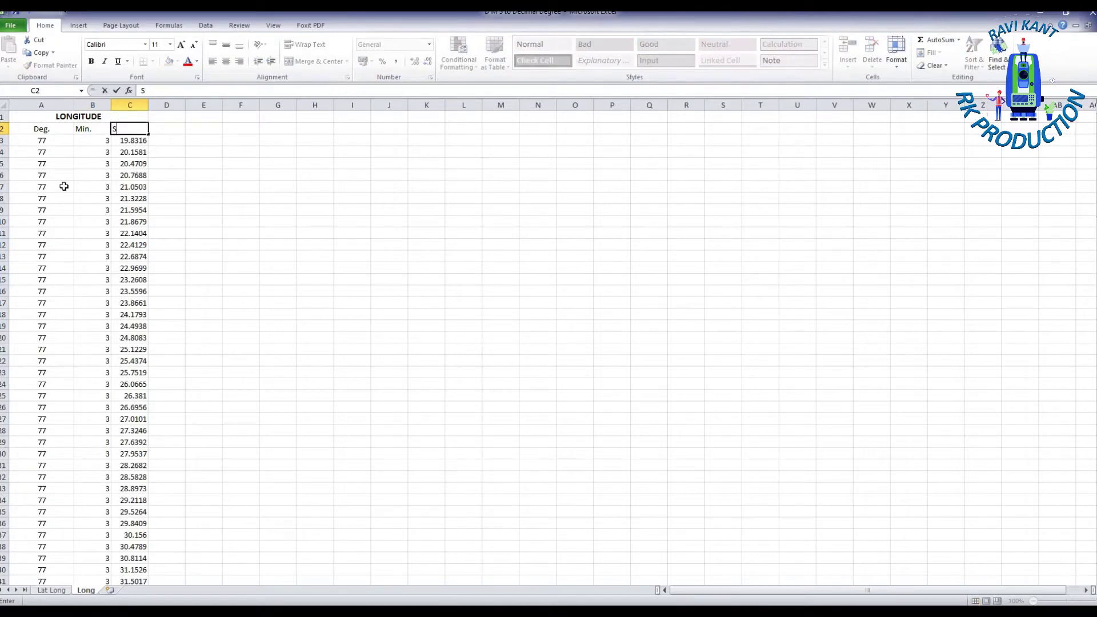
key("Tab")
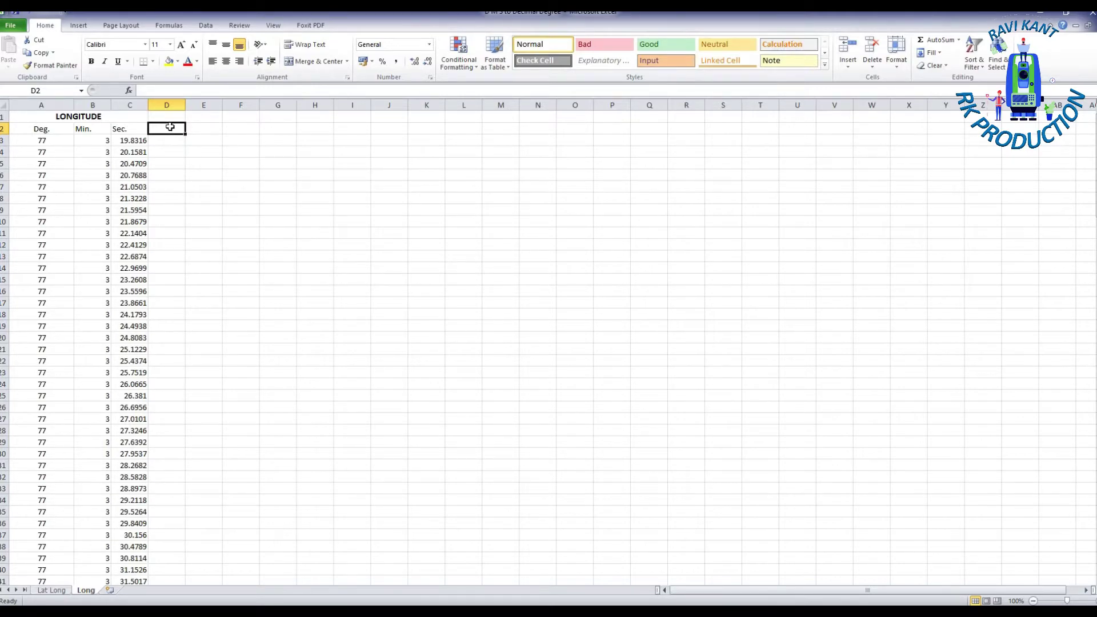
Step: Enter the heading 'decimal degree' in D2 and widen column D to fit
type("decimal")
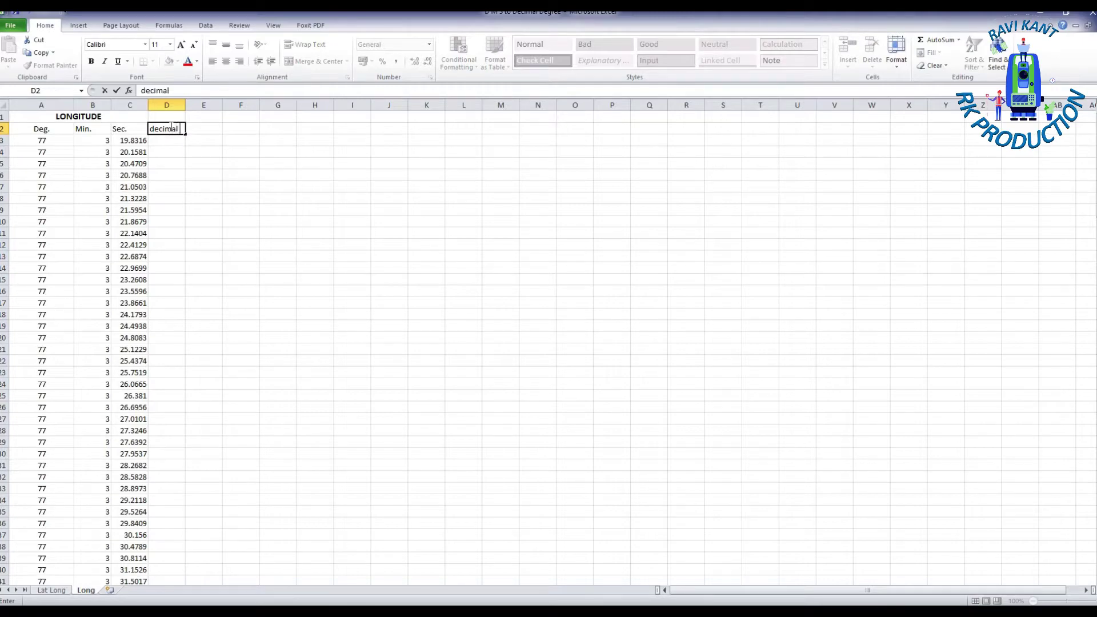
type(" deg")
type("ree")
key("Return")
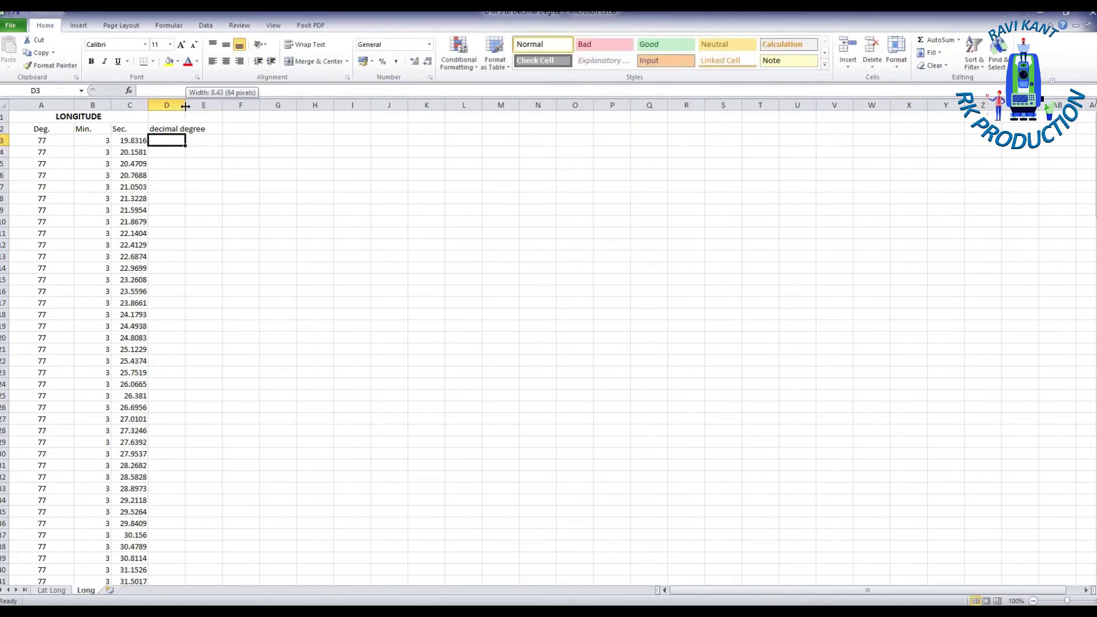
double_click(185, 105)
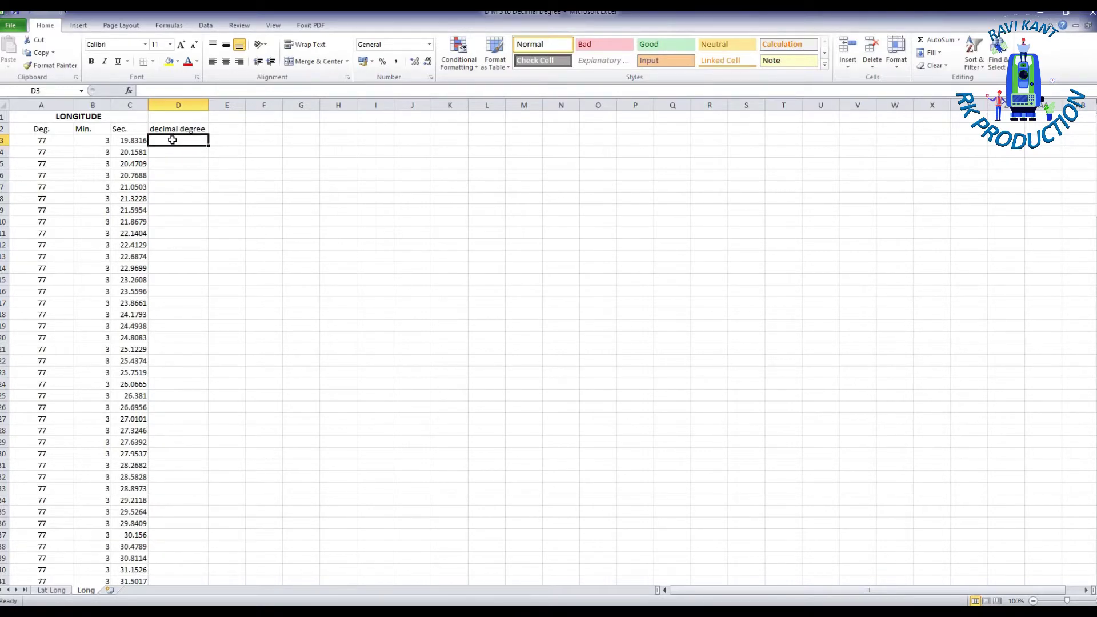
Step: Enter =A3+B3/60+C3/3600 in D3, returning 77.05550878
type("=")
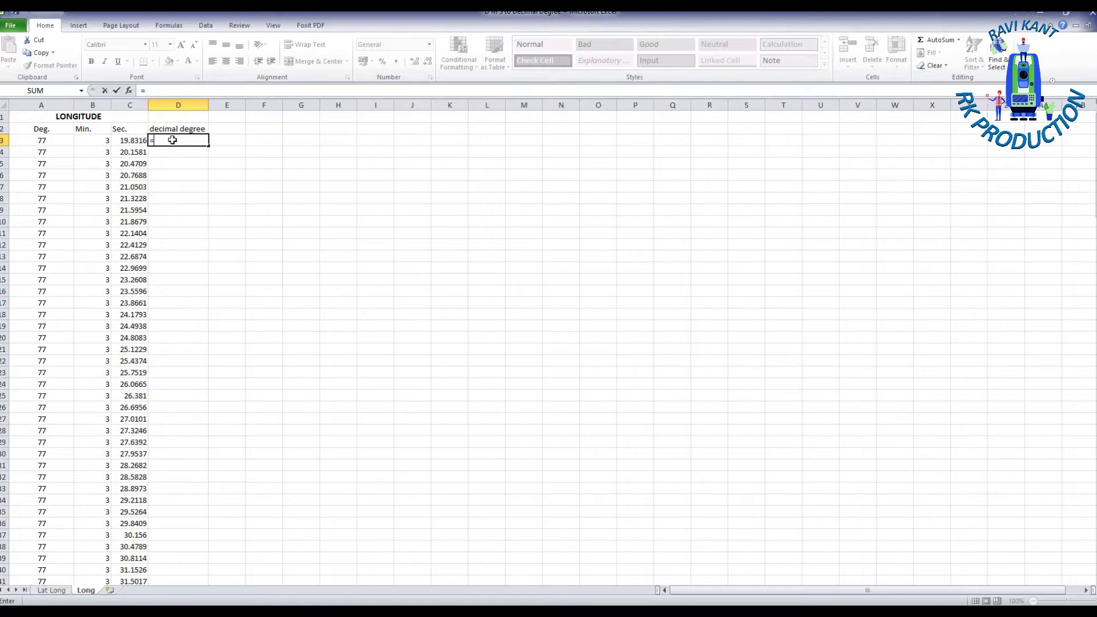
key("Left")
key("Left")
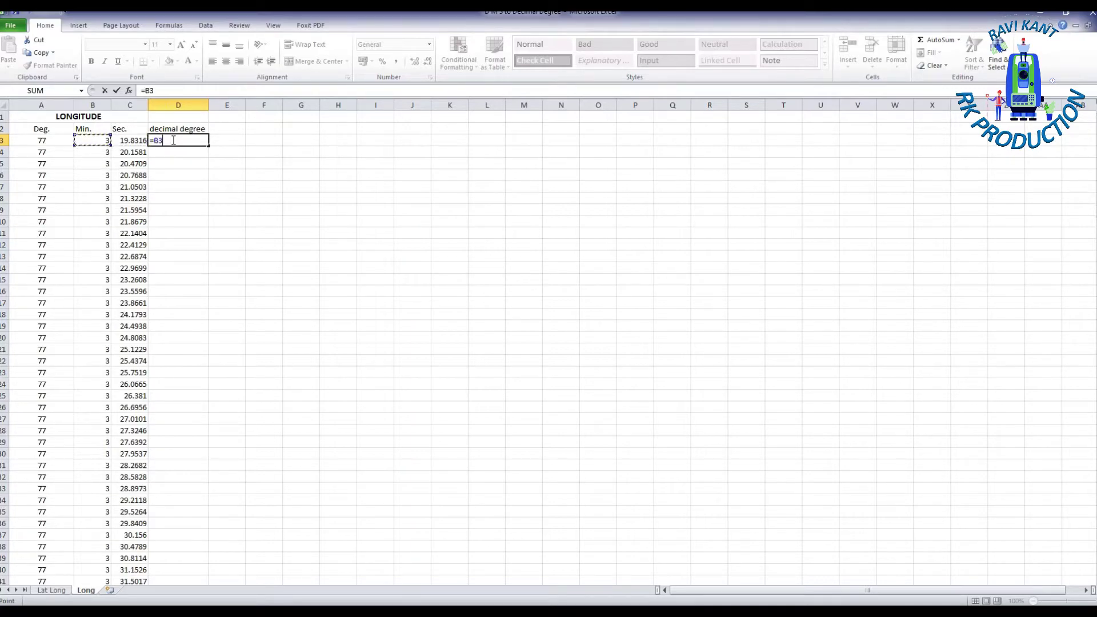
key("Left")
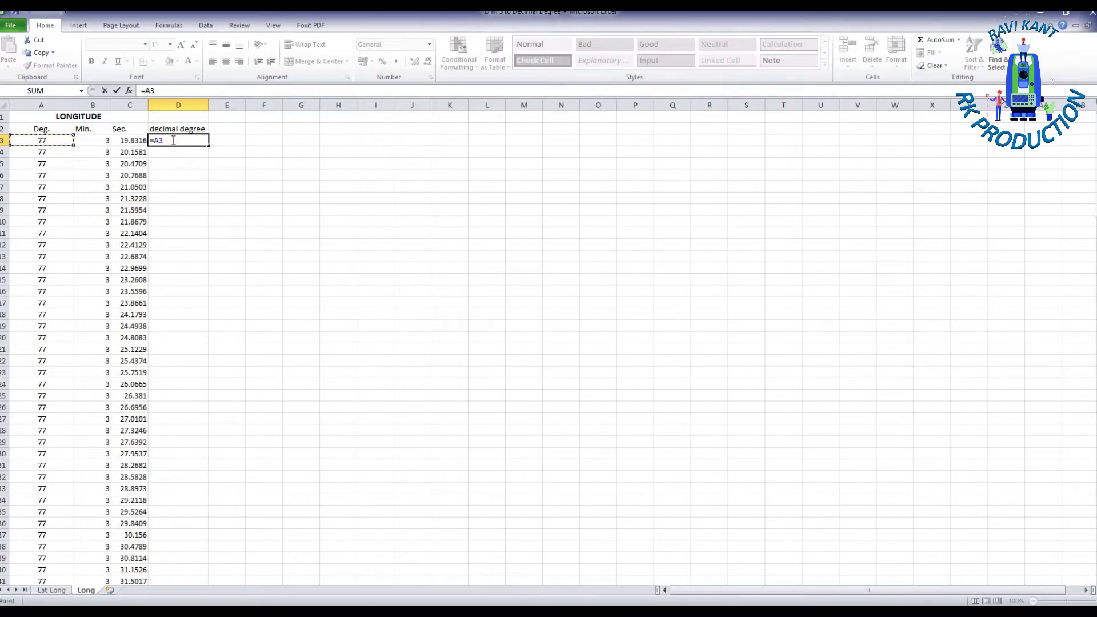
type("+")
key("Left")
key("Left")
key("Left")
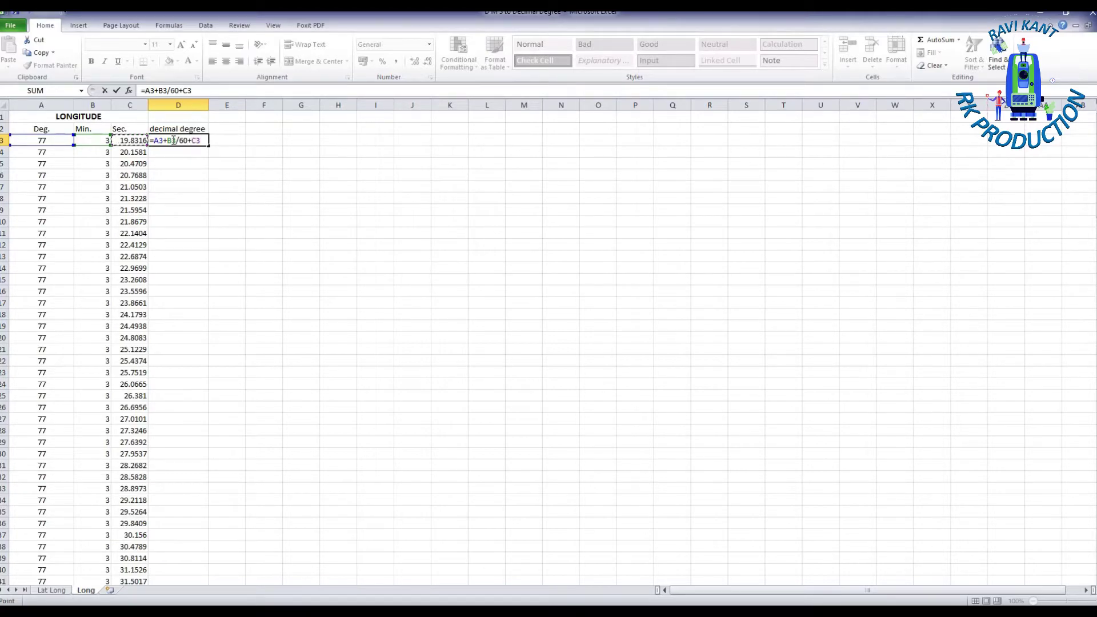
type("/3600")
key("Return")
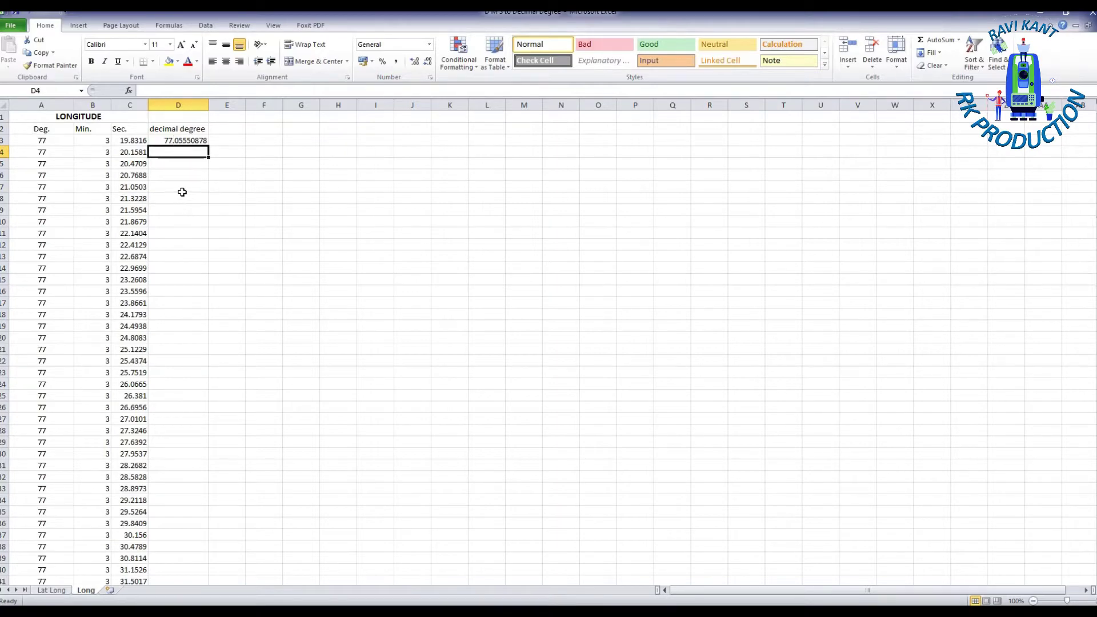
Step: Recheck the D3 formula, fill it down column D to row 41, and copy the results
left_click(191, 140)
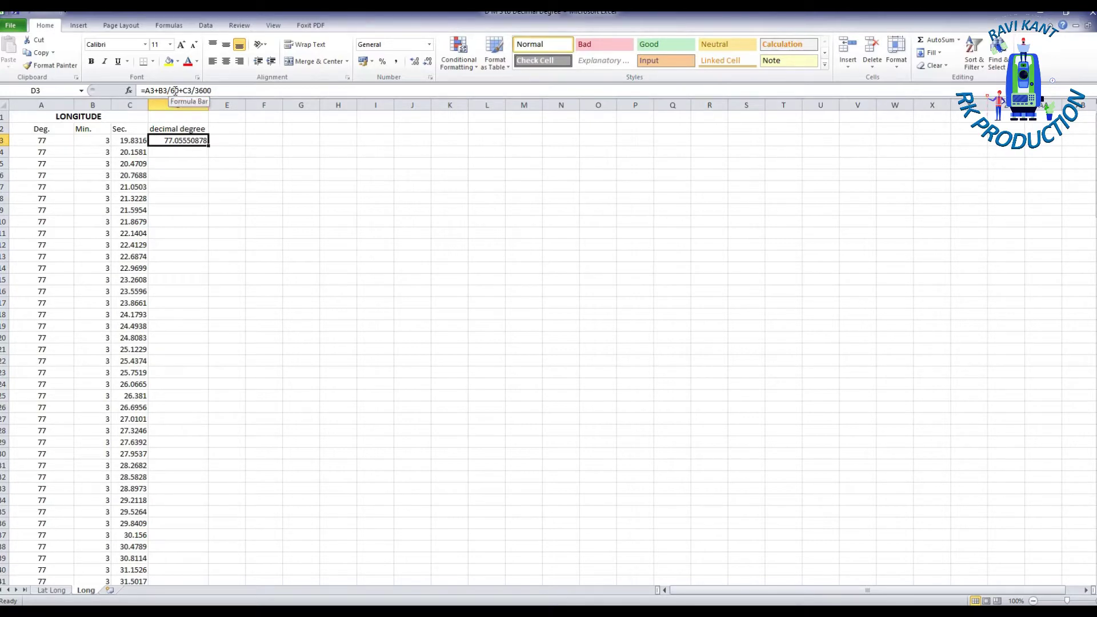
key("F2")
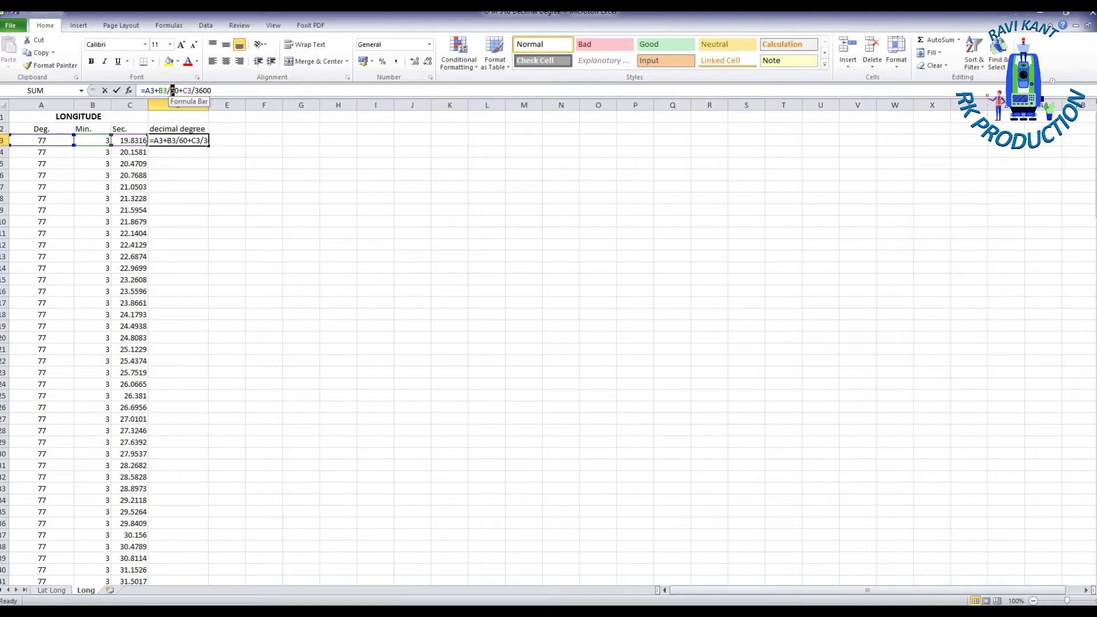
left_click(172, 91)
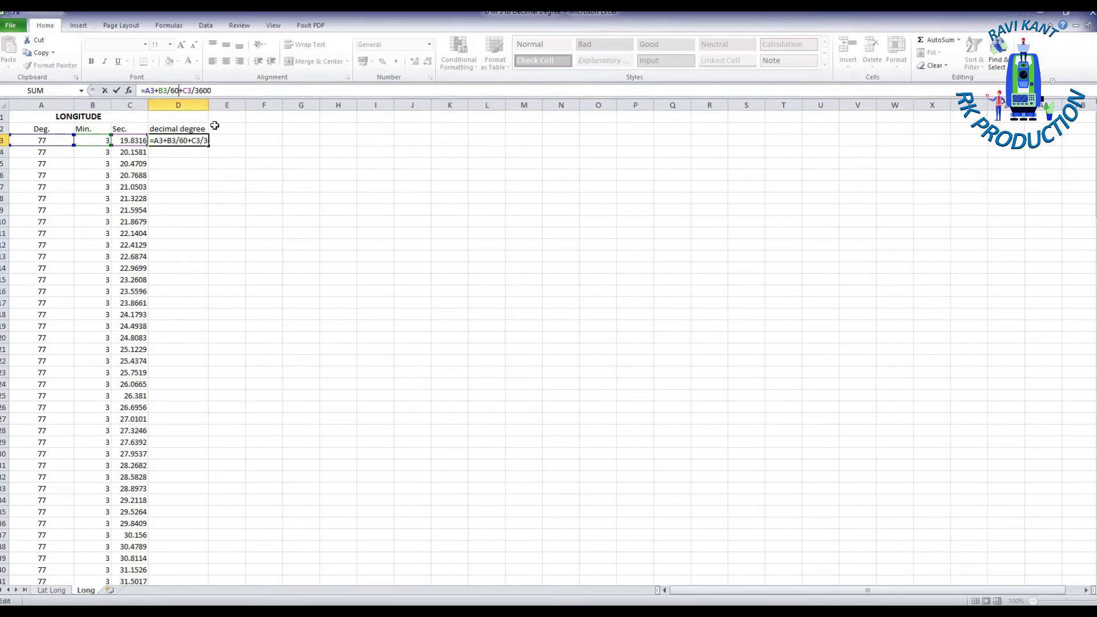
key("Return")
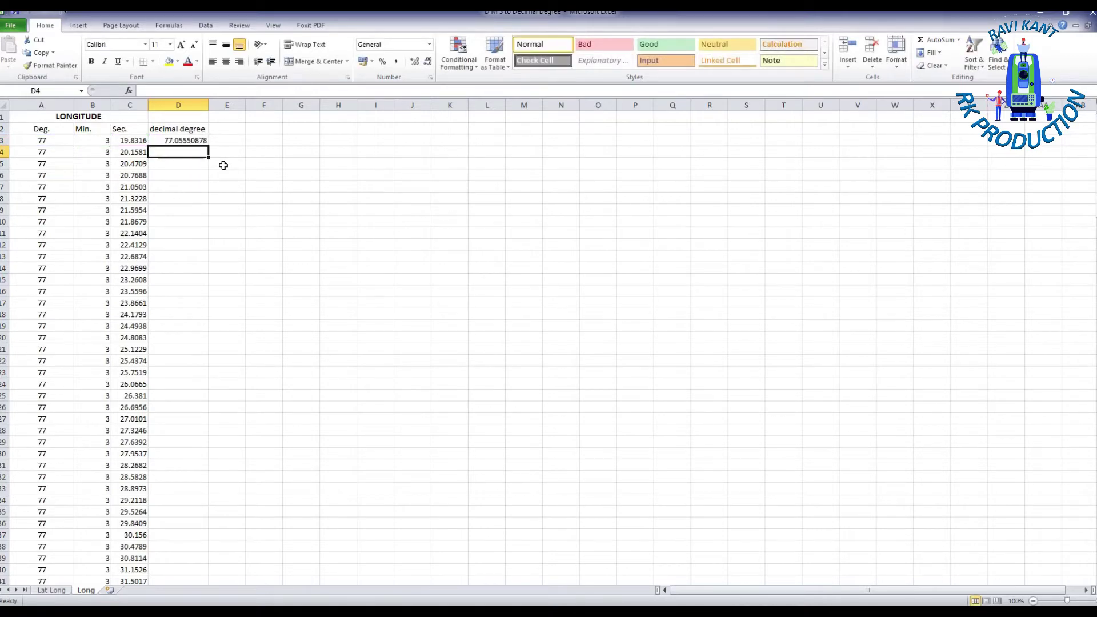
left_click(199, 140)
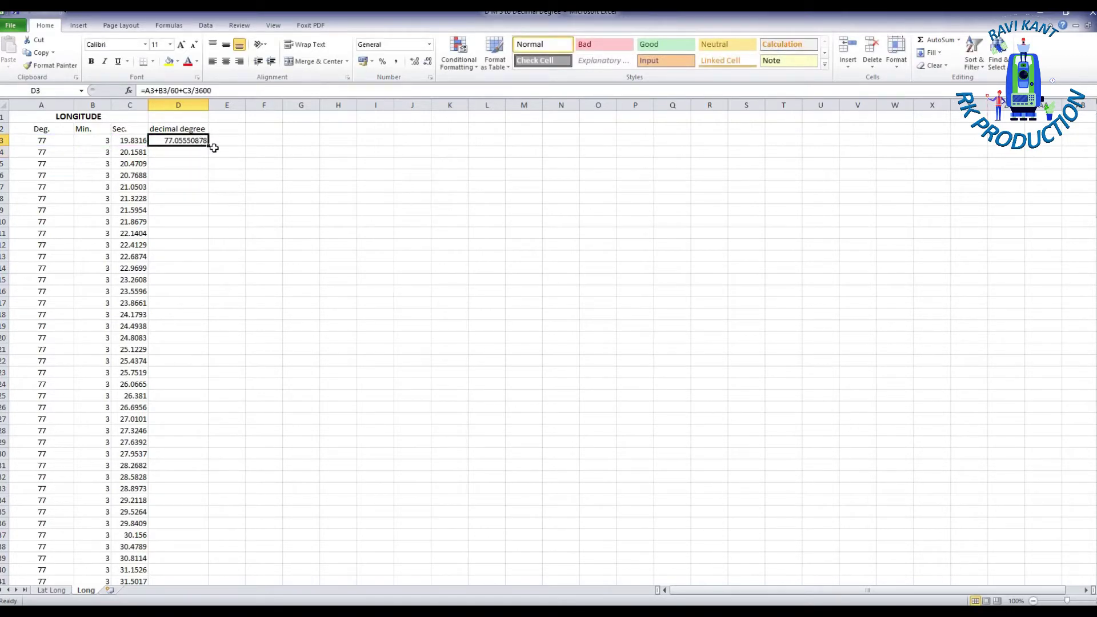
double_click(208, 146)
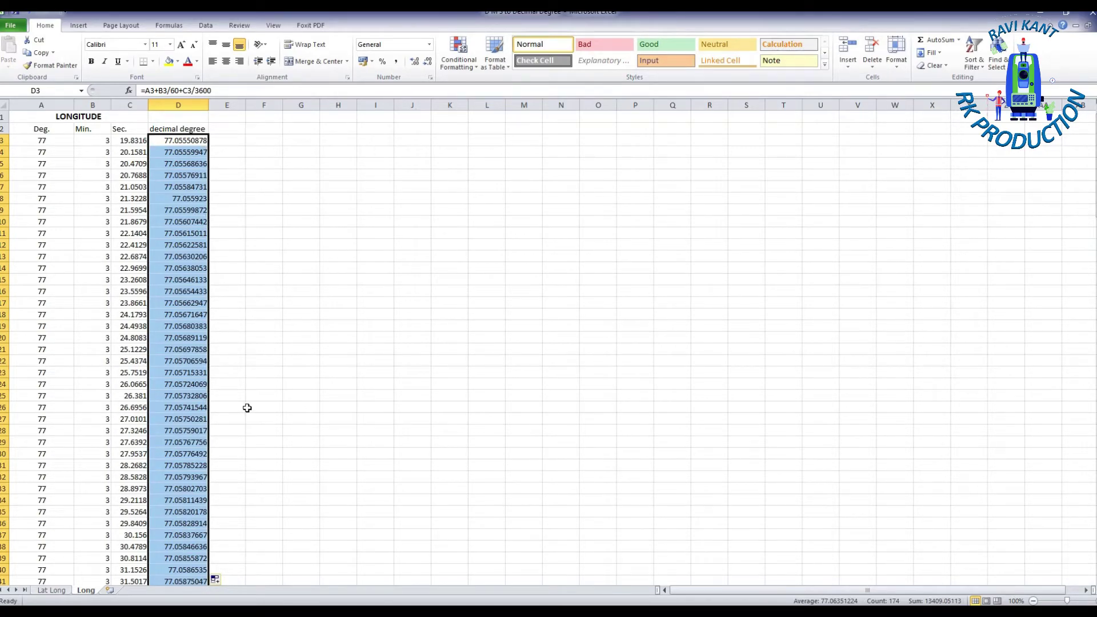
key("ctrl+c")
Step: Paste the decimal longitudes as values into C2 of the Lat Long sheet
left_click(52, 591)
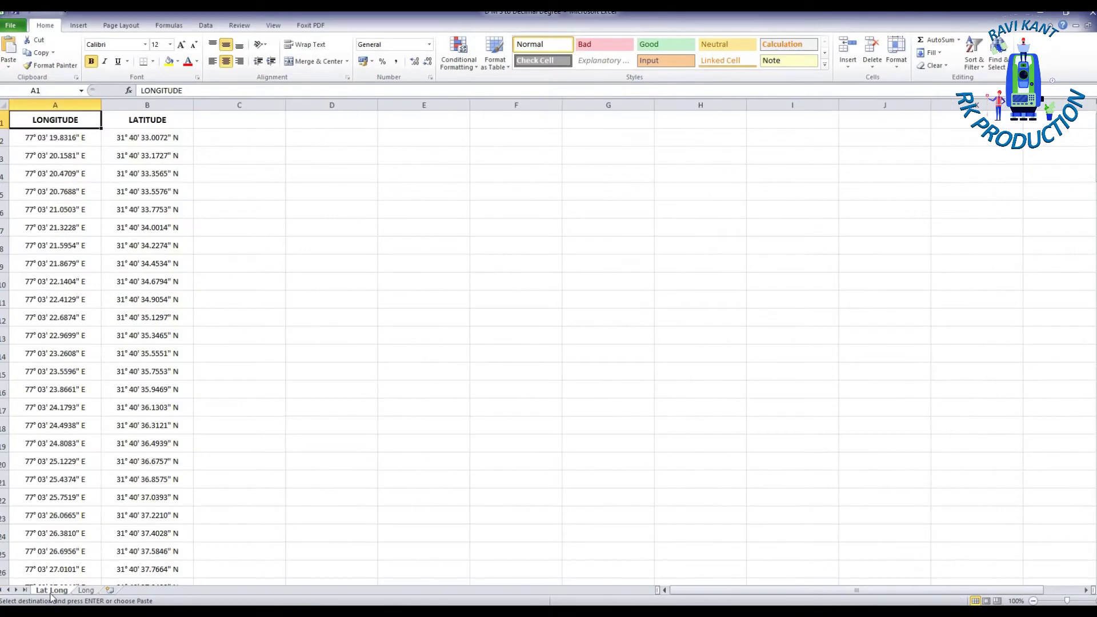
left_click(234, 137)
right_click(234, 138)
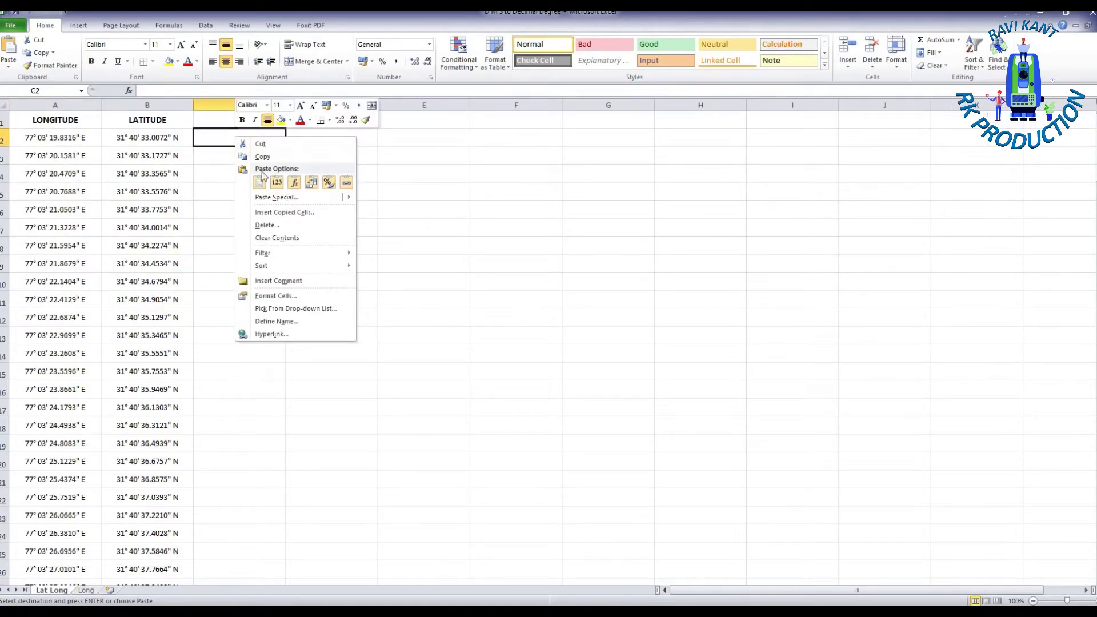
left_click(276, 197)
left_click(196, 153)
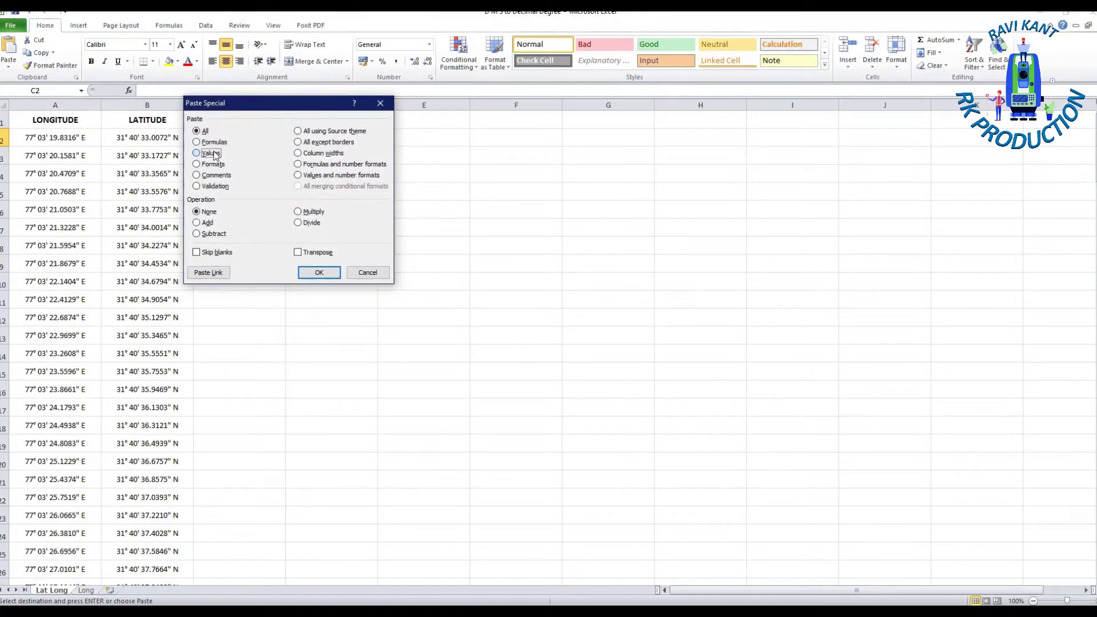
left_click(319, 273)
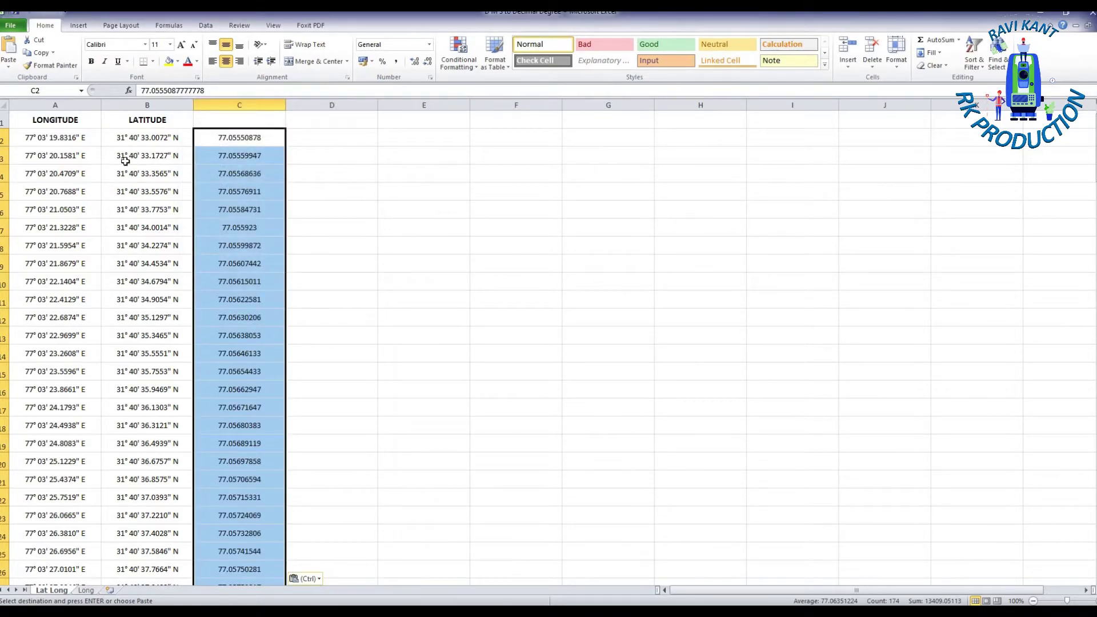
Step: Copy the LONGITUDE heading from A1 into C1
left_click(60, 122)
key("ctrl+c")
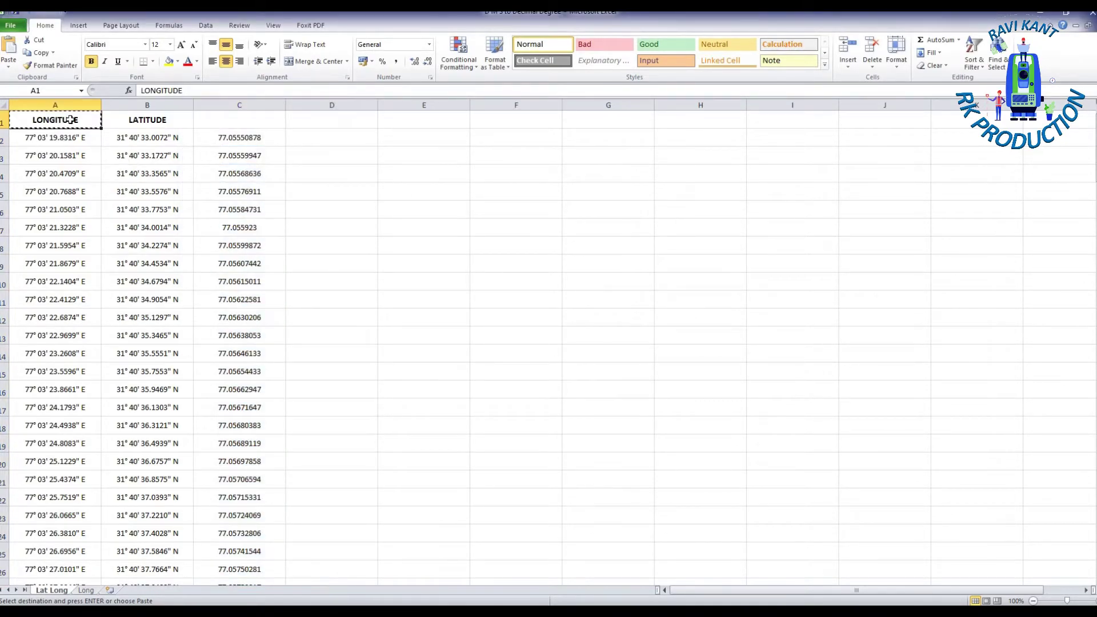
left_click(224, 121)
key("ctrl+v")
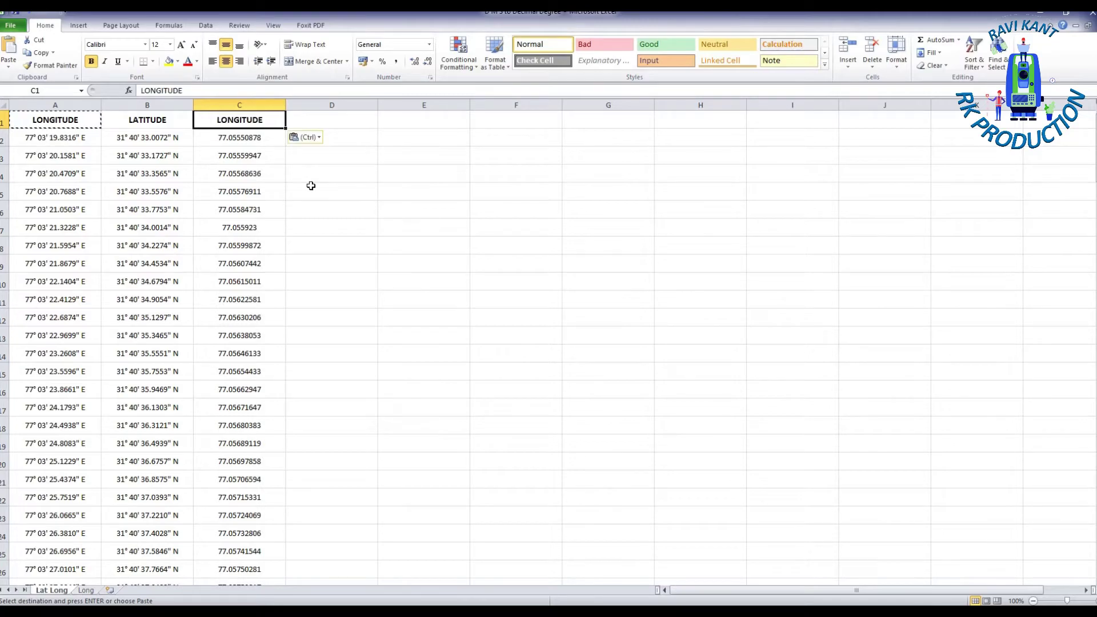
left_click(314, 194)
Step: Add a new worksheet and name it Lat
left_click(110, 590)
right_click(112, 594)
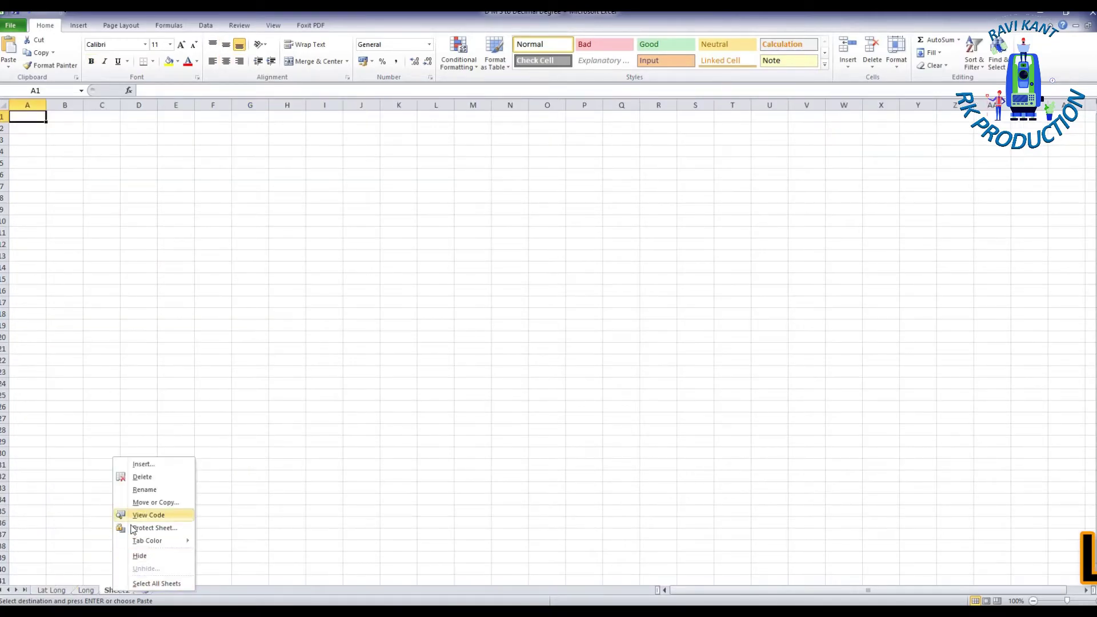
left_click(152, 488)
type("Lat")
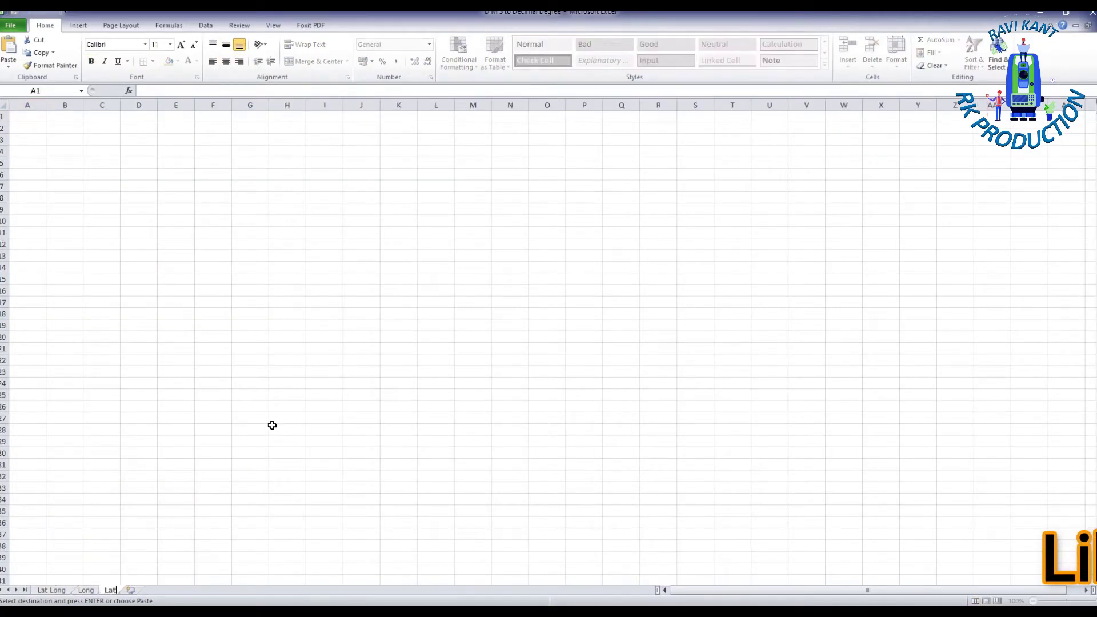
key("Return")
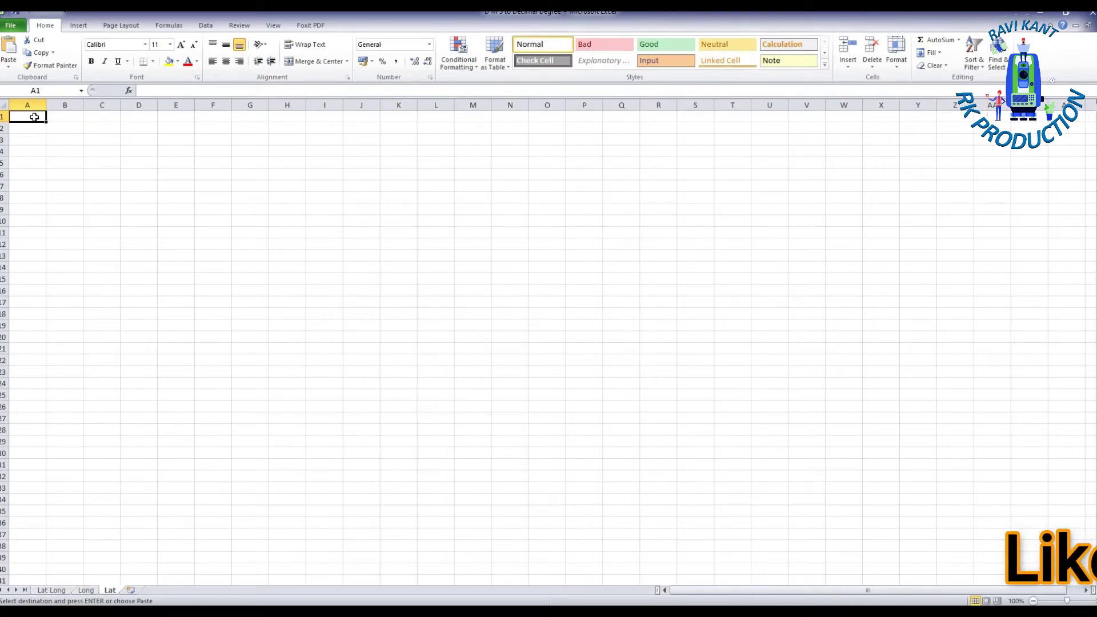
Step: Copy the LATITUDE column from Lat Long into Lat column A, autofit it, and delete row 1
left_click(55, 591)
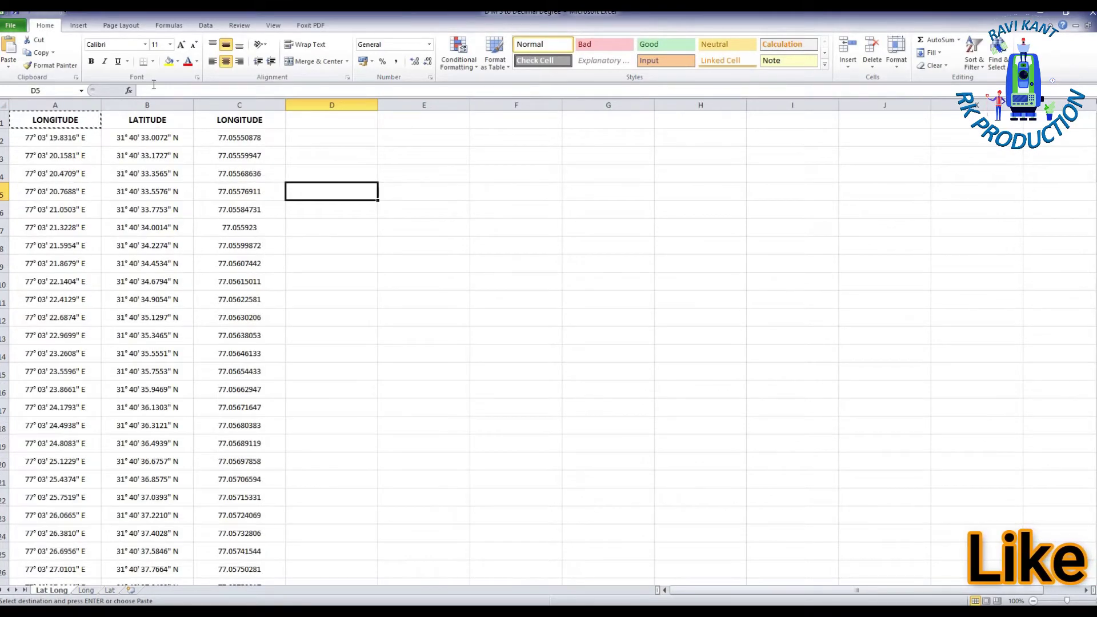
left_click(156, 105)
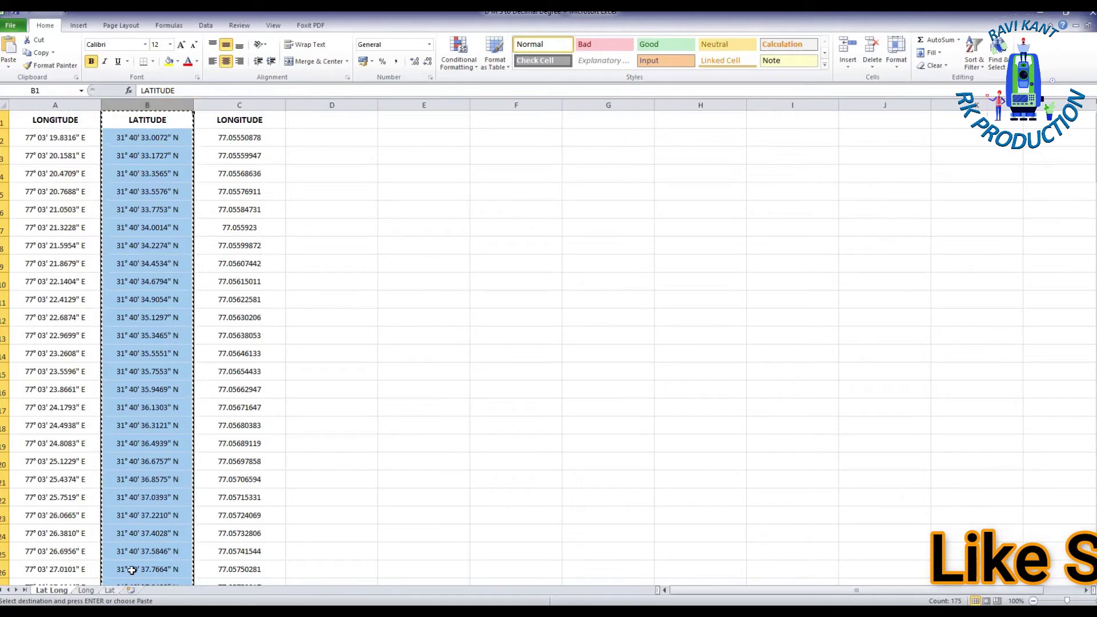
key("ctrl+c")
left_click(109, 590)
left_click(31, 105)
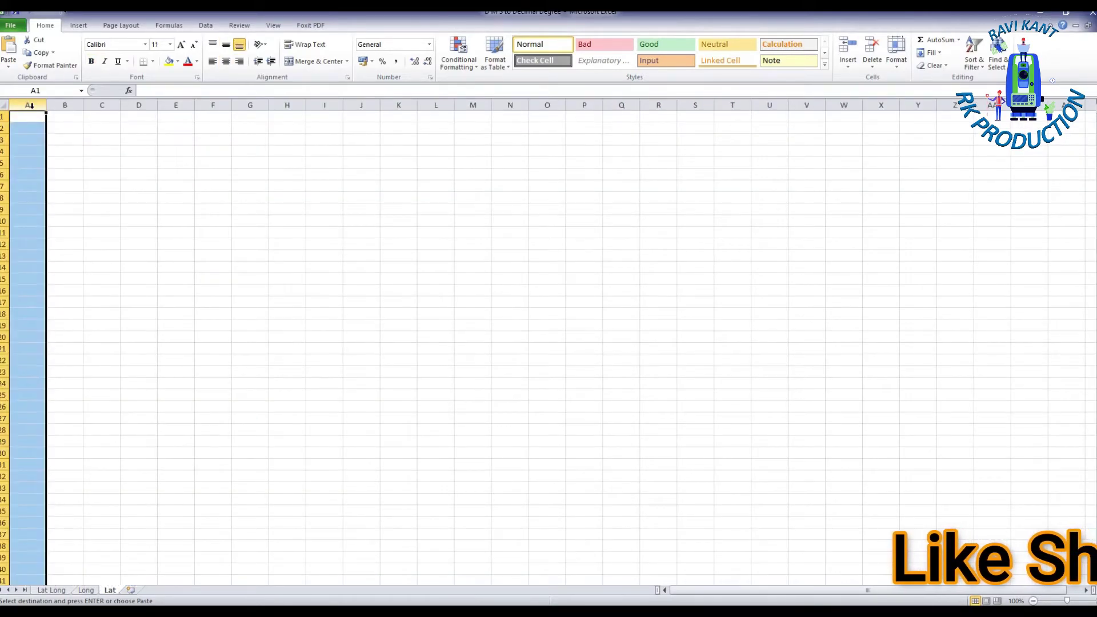
key("ctrl+v")
double_click(47, 108)
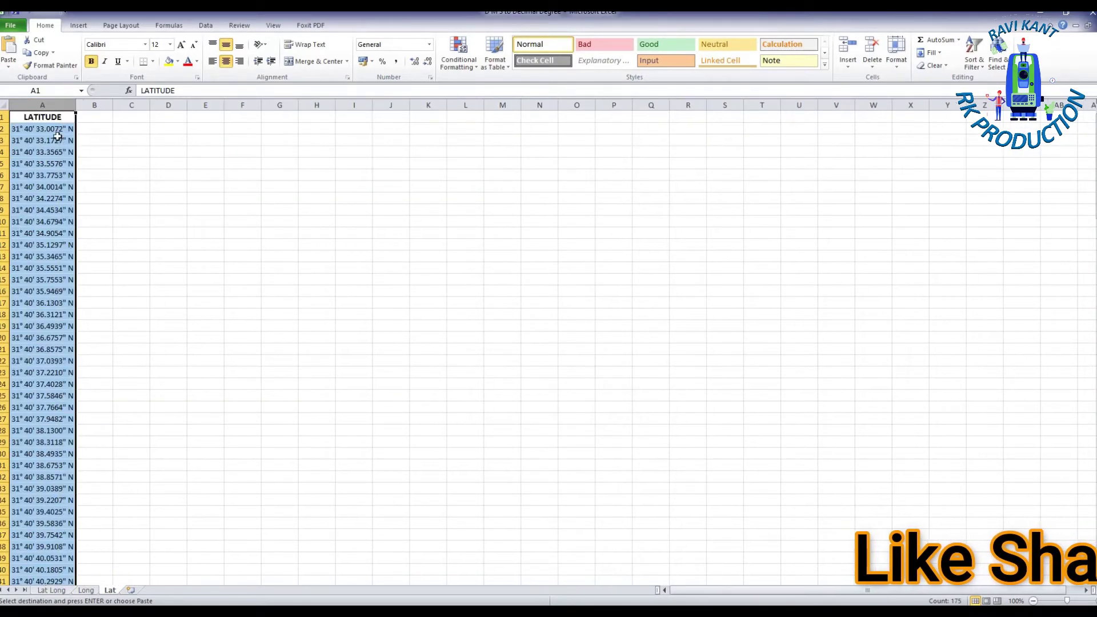
left_click(132, 209)
right_click(3, 116)
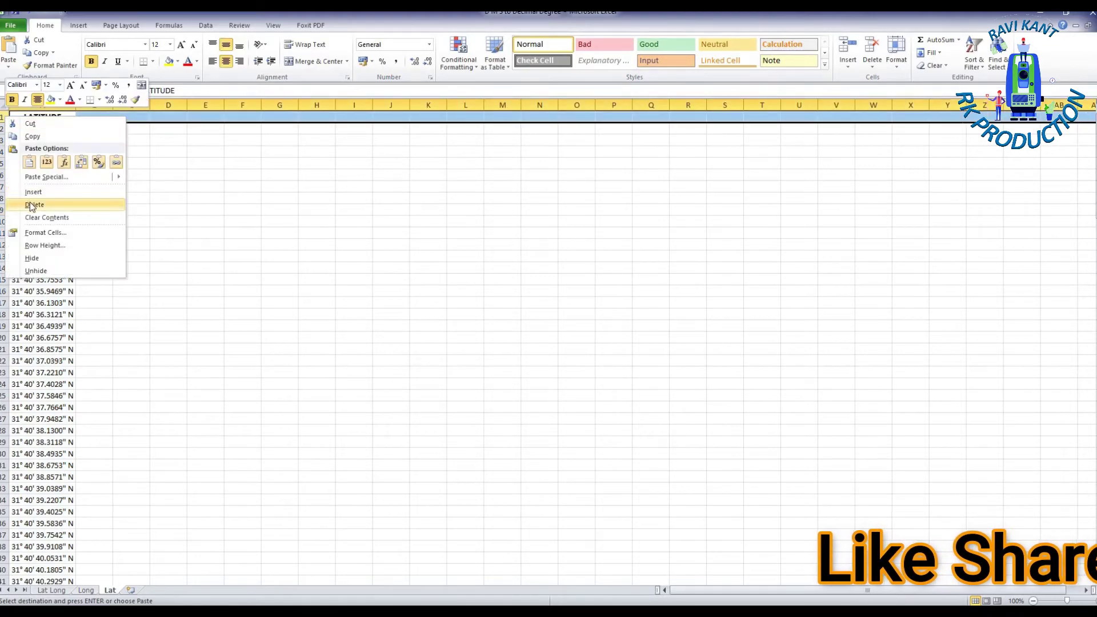
left_click(37, 203)
left_click(54, 105)
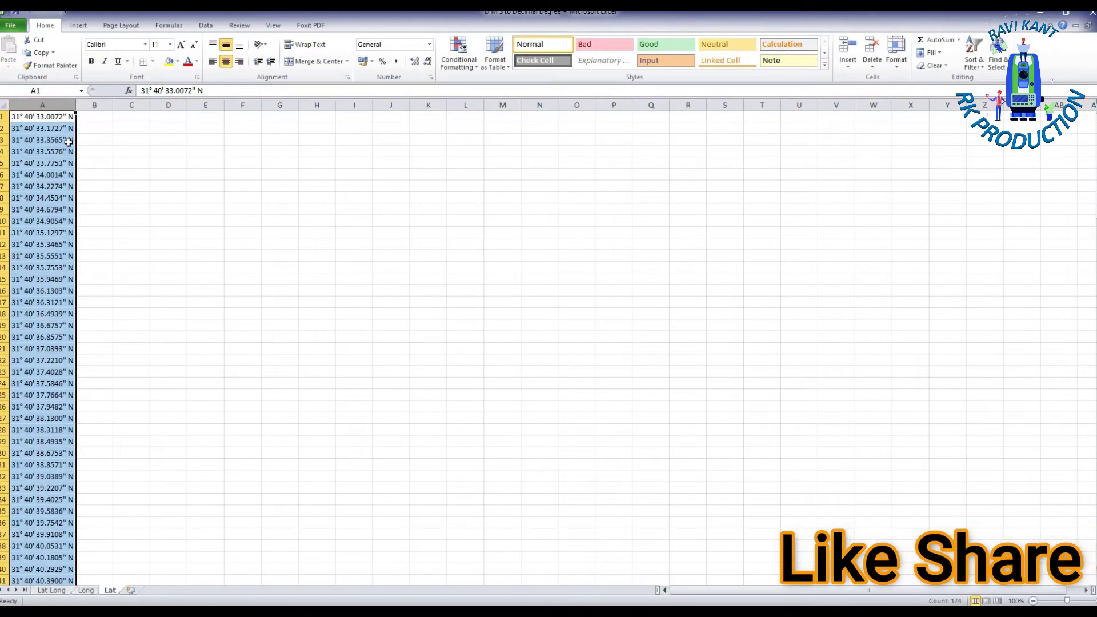
Step: Split column A's latitude text into separate columns with the fixed-width Text to Columns wizard
left_click(206, 25)
left_click(371, 54)
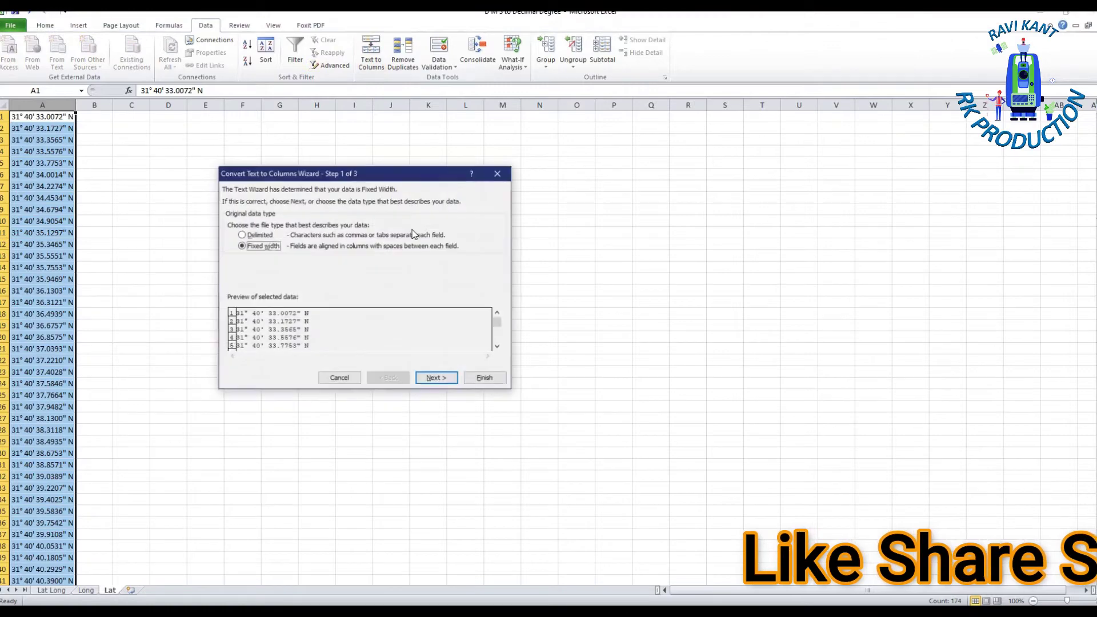
left_click(439, 380)
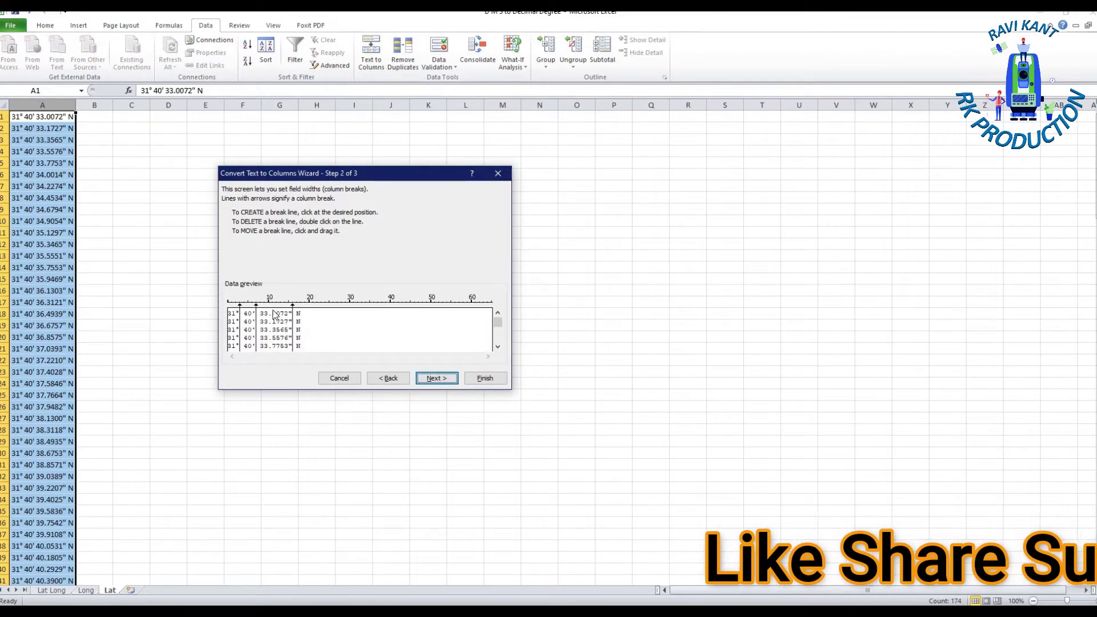
left_click(434, 378)
left_click(484, 378)
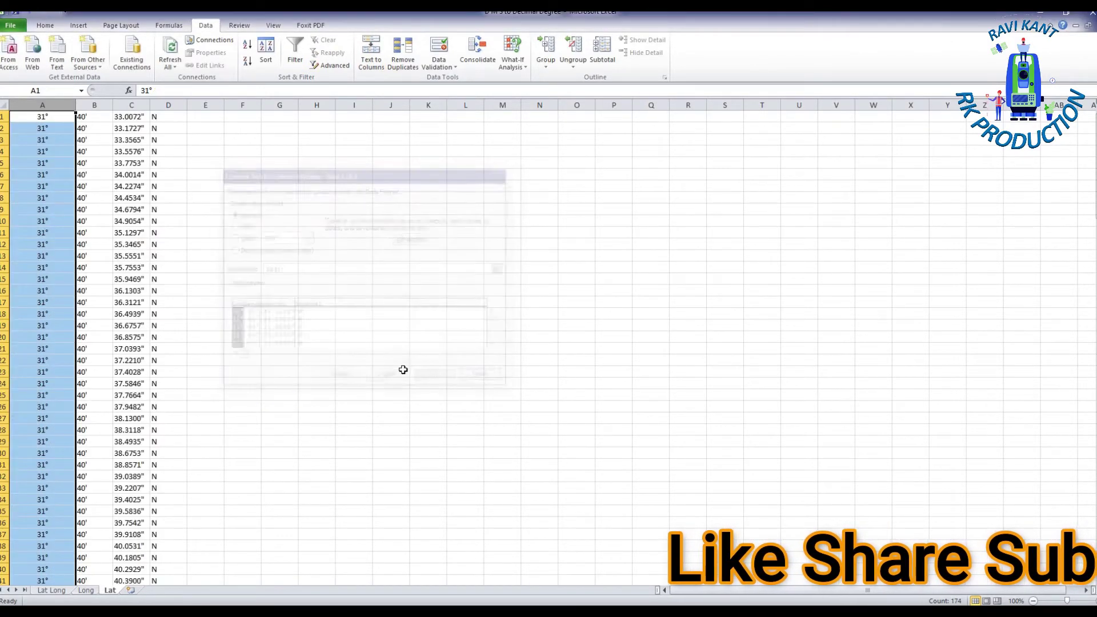
Step: Delete the N direction column D, leaving degrees, minutes and seconds in A1:C174
left_click(168, 104)
right_click(167, 100)
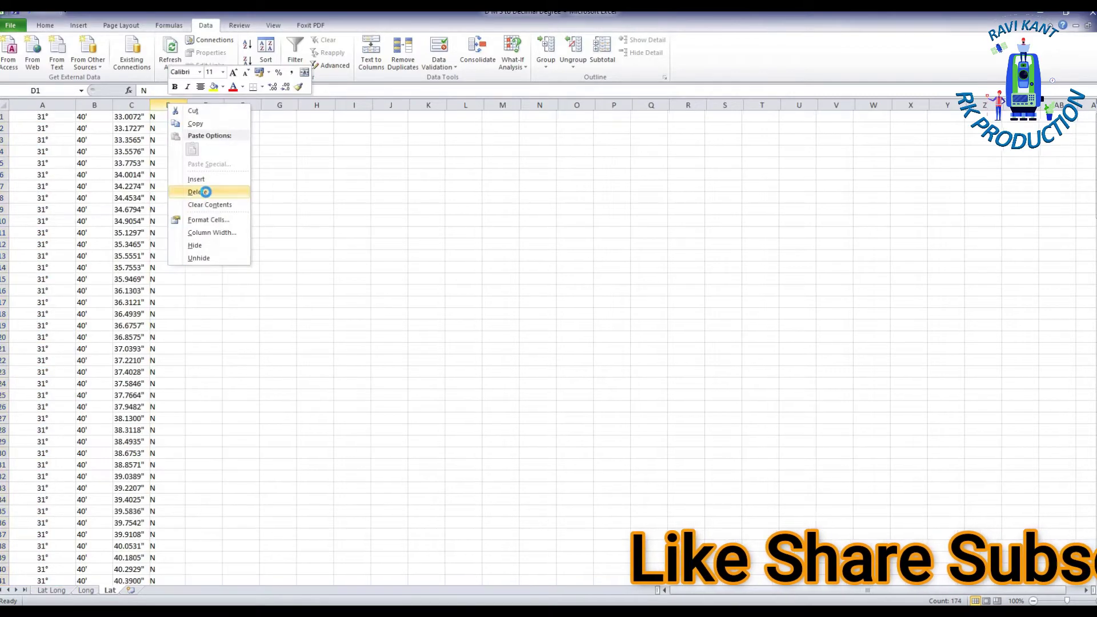
left_click(206, 190)
left_click(242, 255)
left_click(36, 122)
key("ctrl+shift+Down")
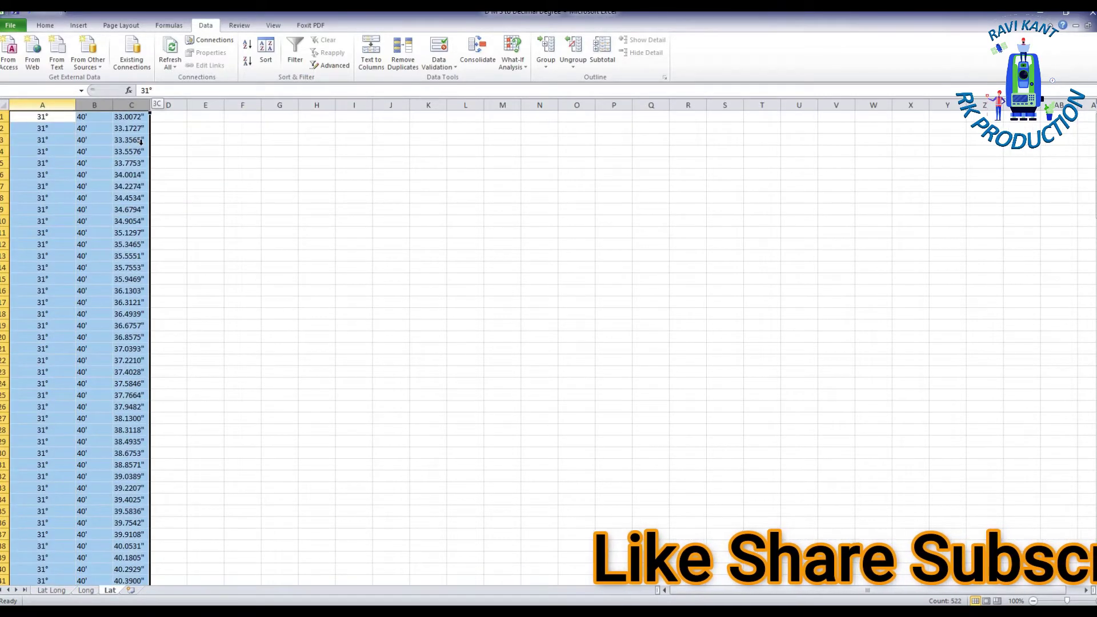
key("ctrl+shift+Right")
left_click(242, 220)
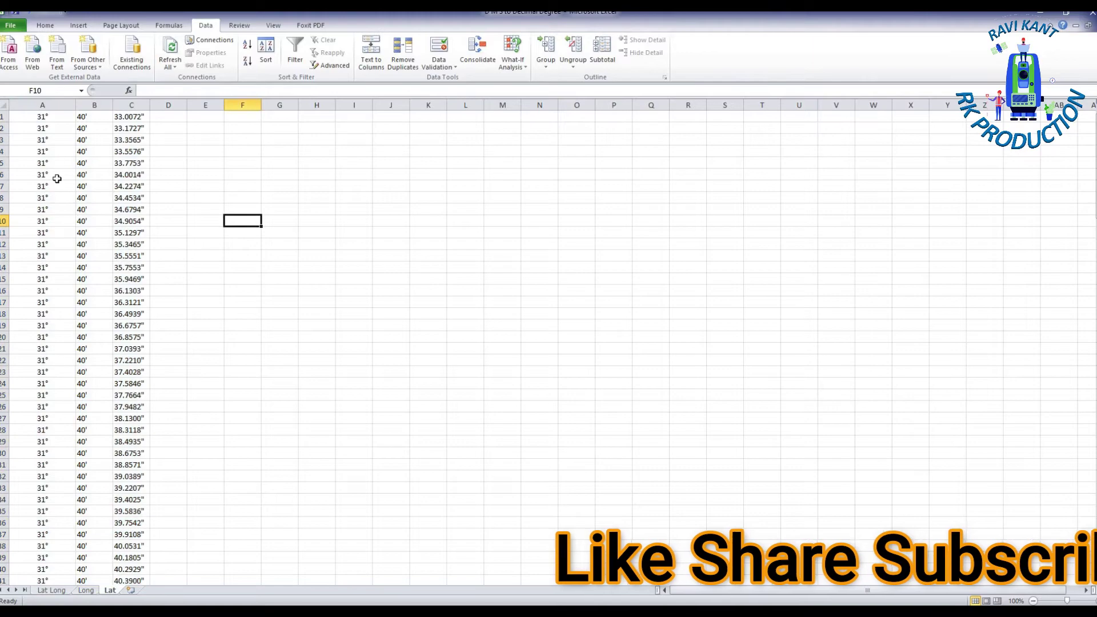
Step: Check the degree value in A3, then select columns A–C for Find and Replace
left_click(50, 143)
left_click(156, 90)
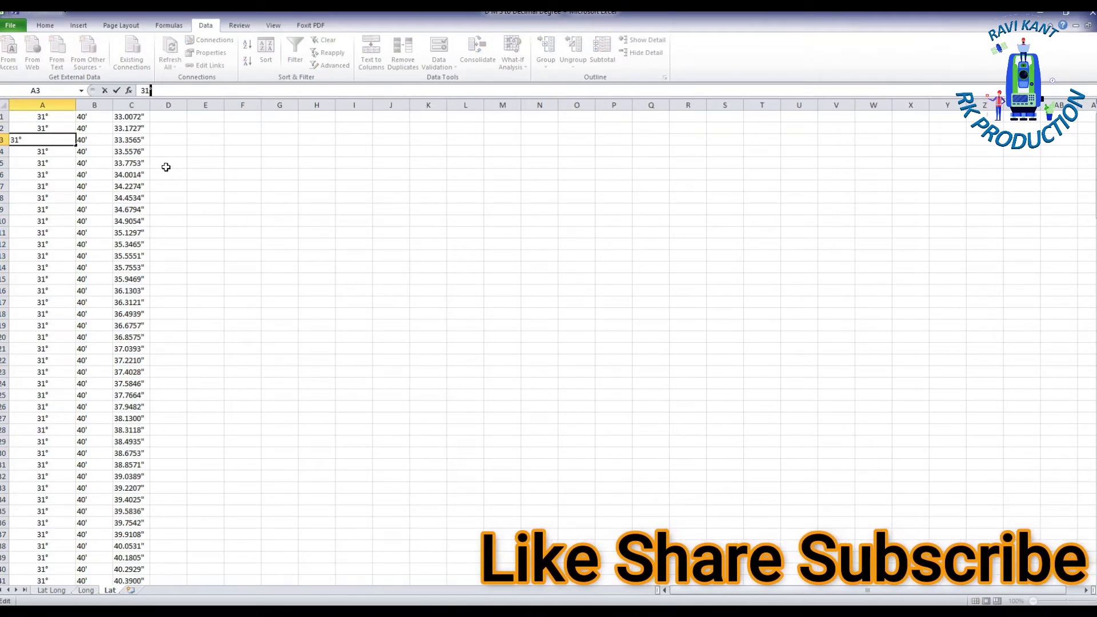
key("Escape")
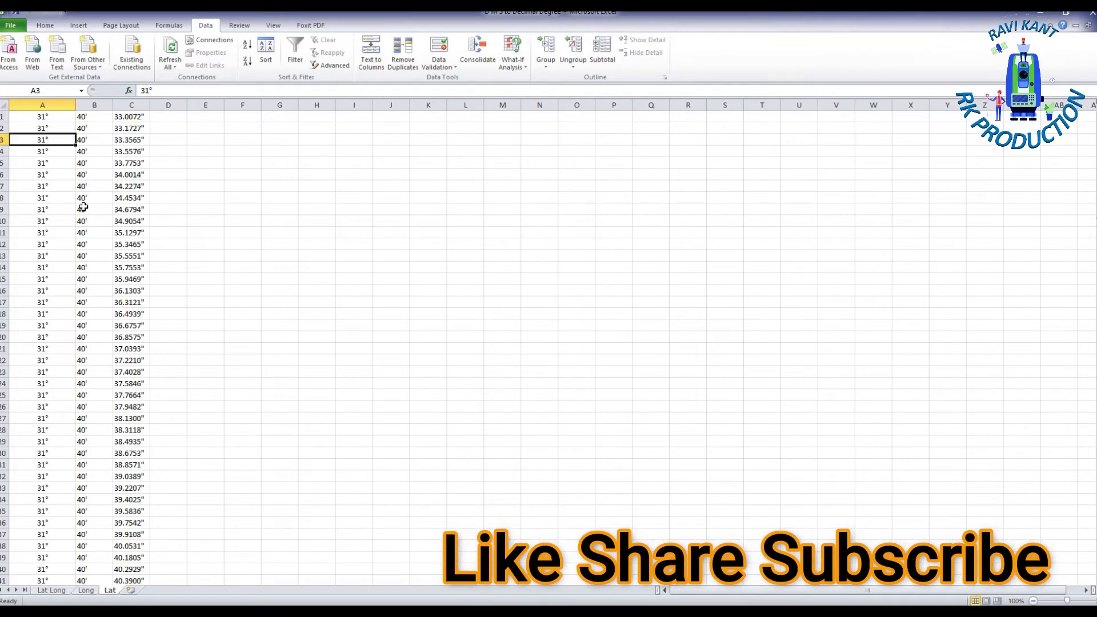
mouse_move(43, 105)
left_mouse_down()
mouse_move(138, 132)
mouse_move(129, 143)
left_mouse_up()
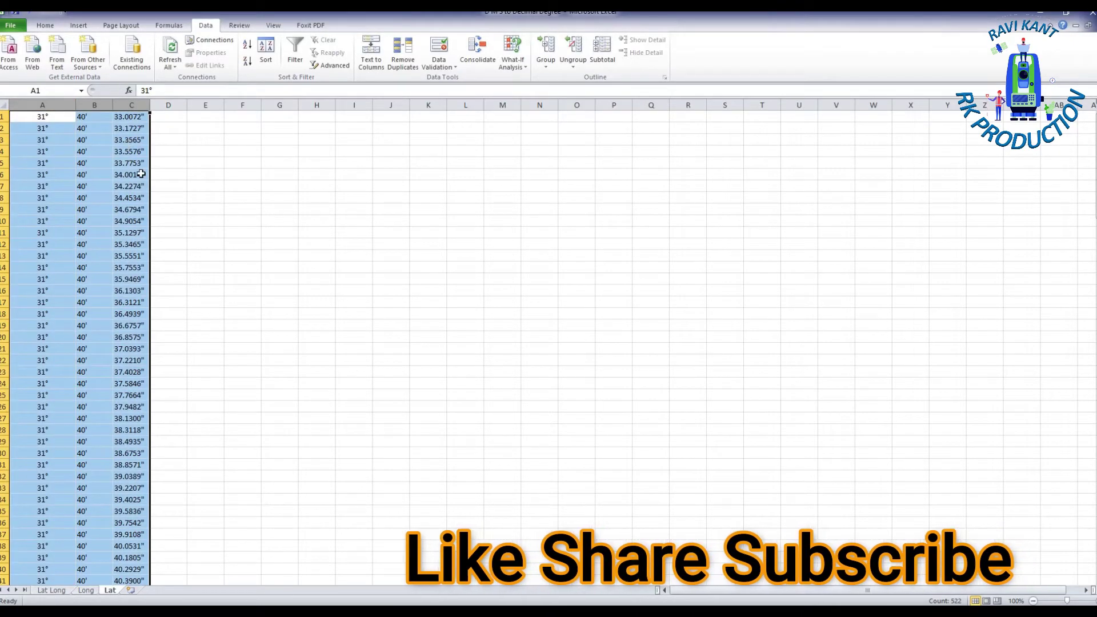
key("ctrl+f")
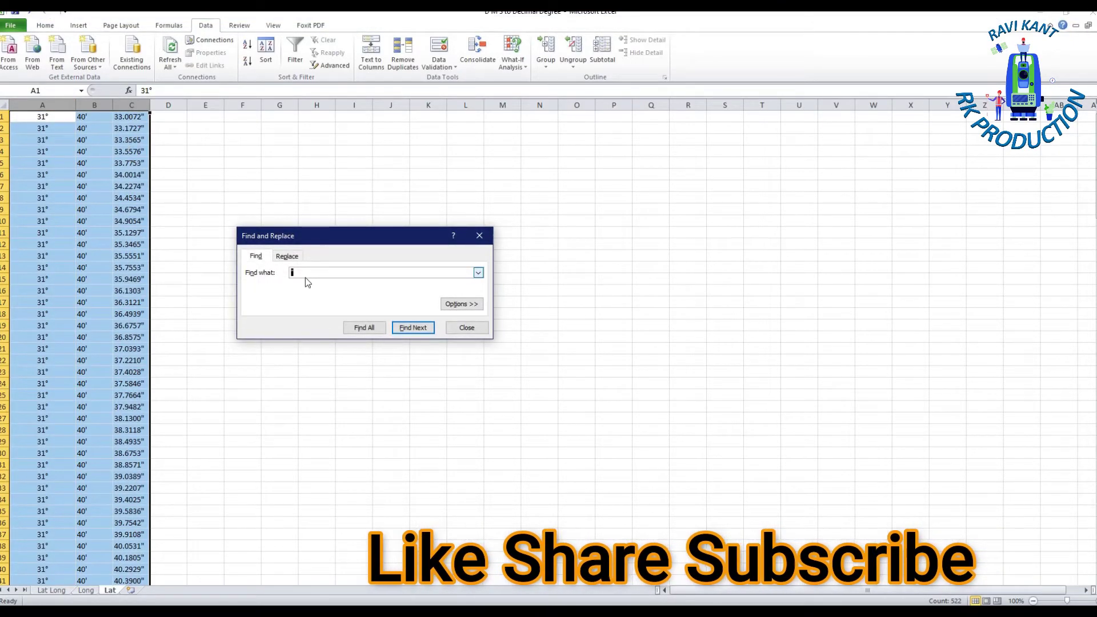
Step: Replace all seconds marks in columns A–C with nothing (174 replacements)
type("°")
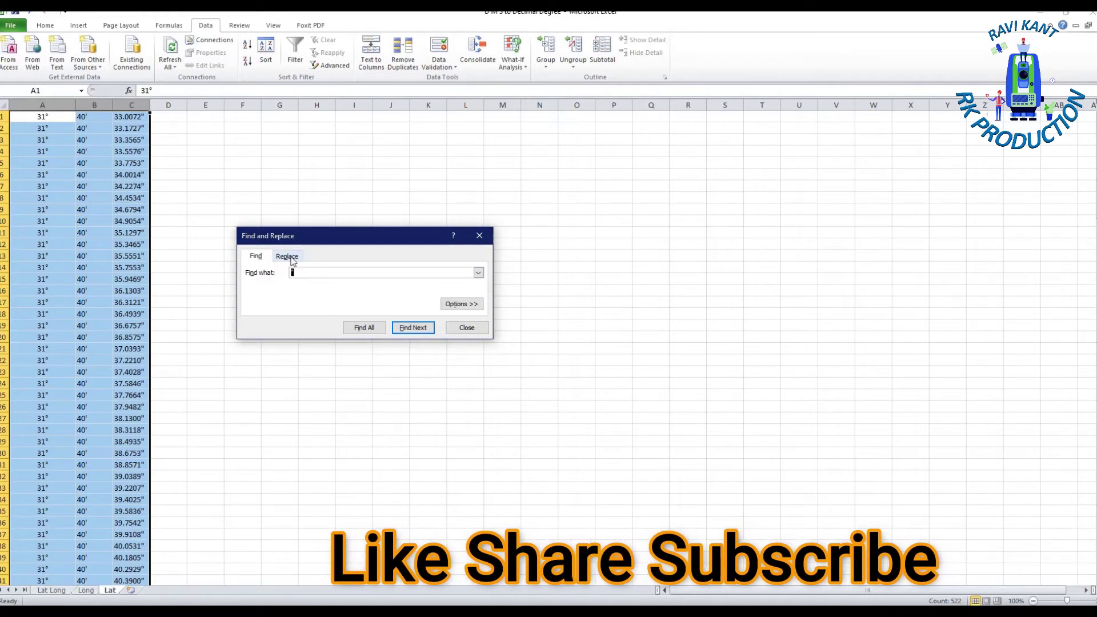
left_click(286, 256)
left_click(261, 328)
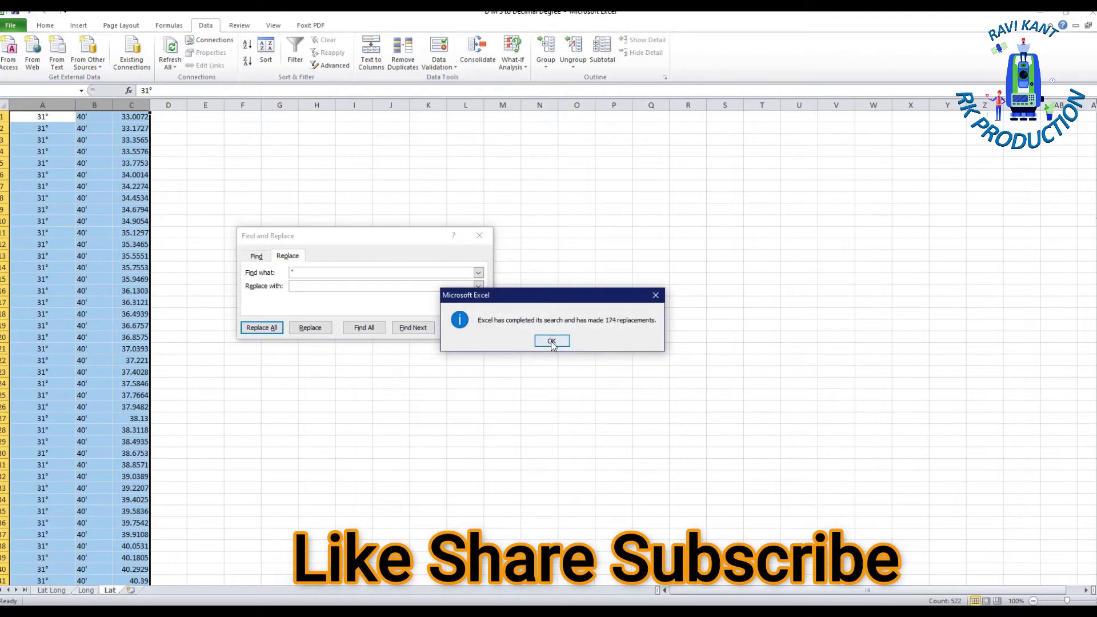
left_click(552, 341)
left_click(465, 327)
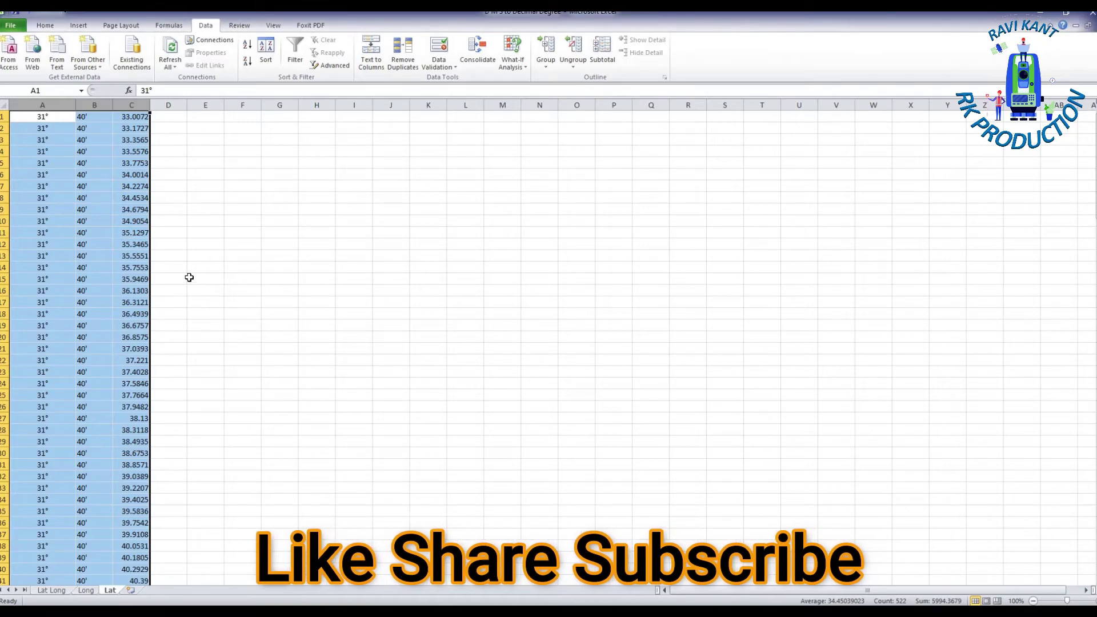
Step: Replace all minute apostrophes (') in the selected columns with nothing
key("ctrl+f")
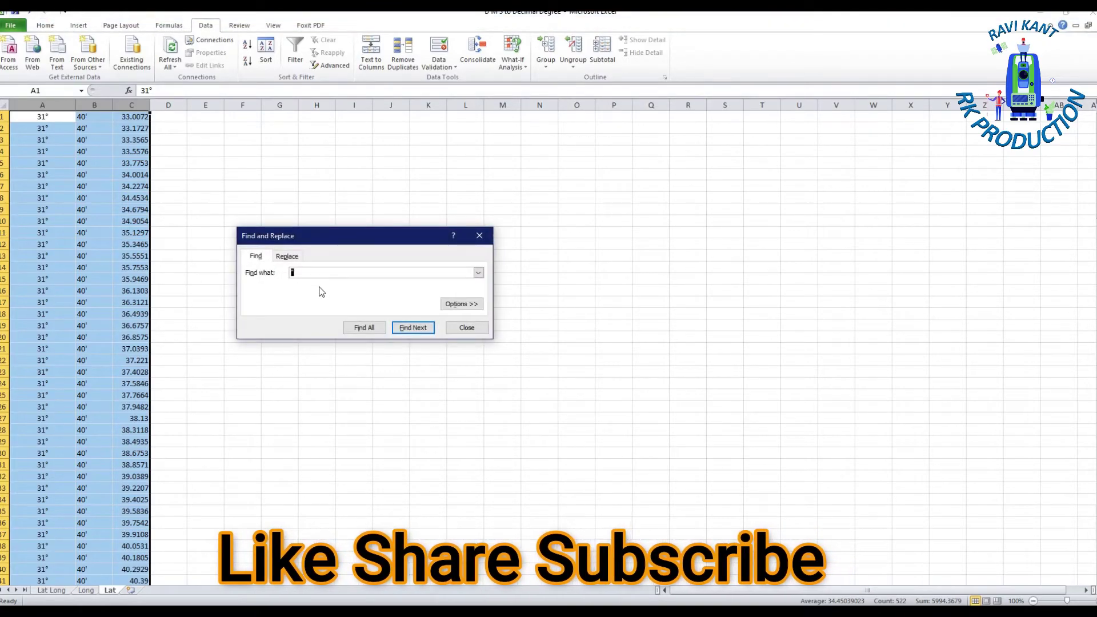
type("'")
left_click(297, 259)
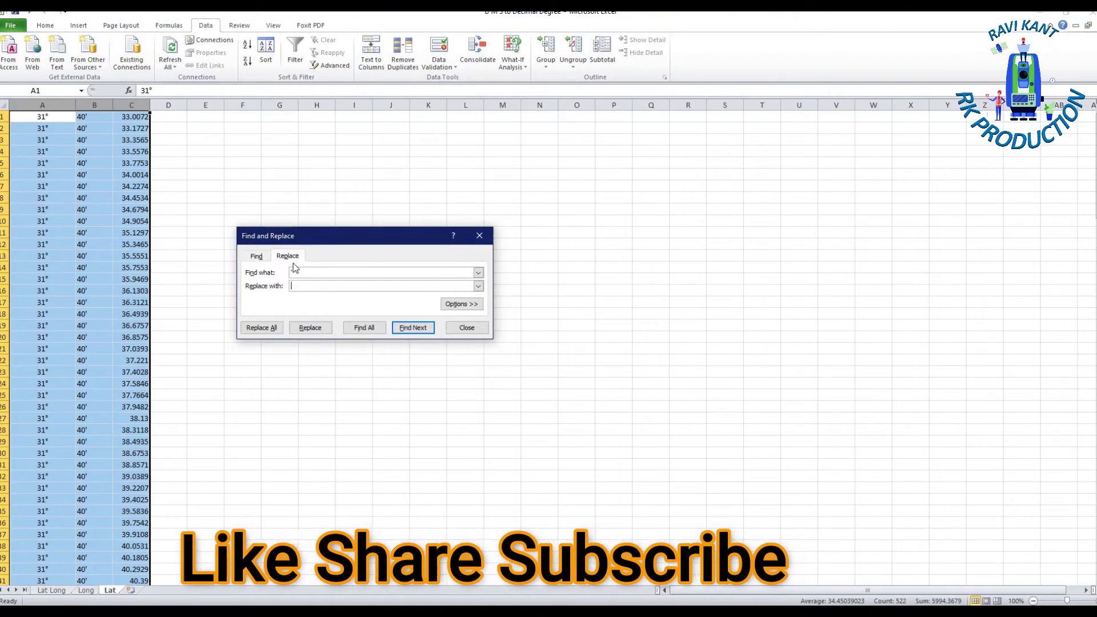
left_click(270, 329)
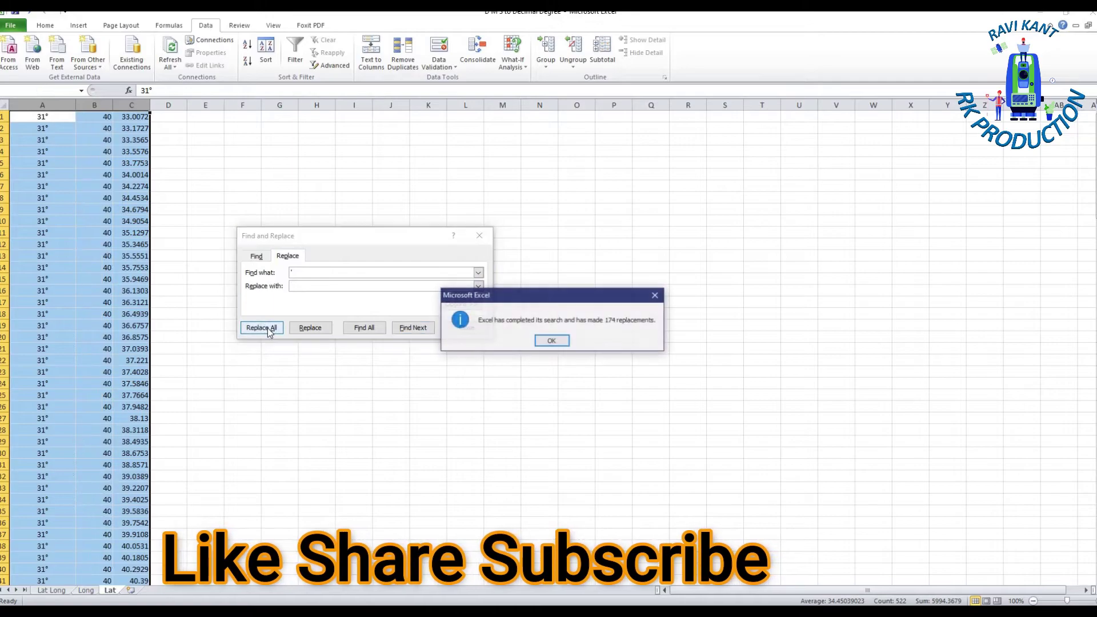
left_click(552, 341)
left_click(466, 328)
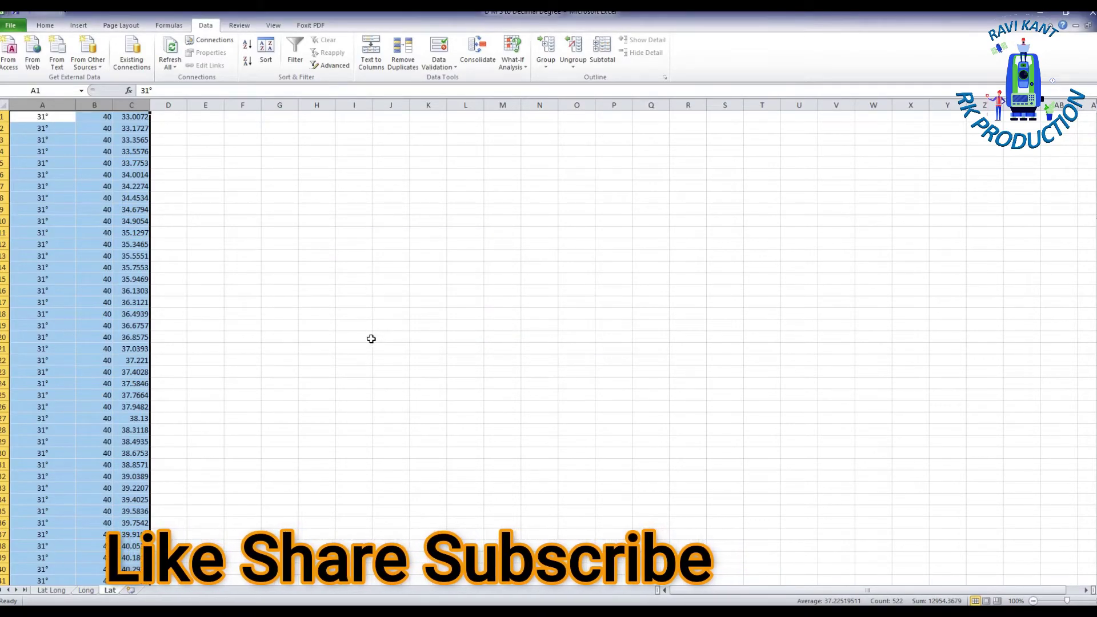
Step: Replace all degree signs (°) in the selected columns with nothing
key("ctrl+f")
type("°")
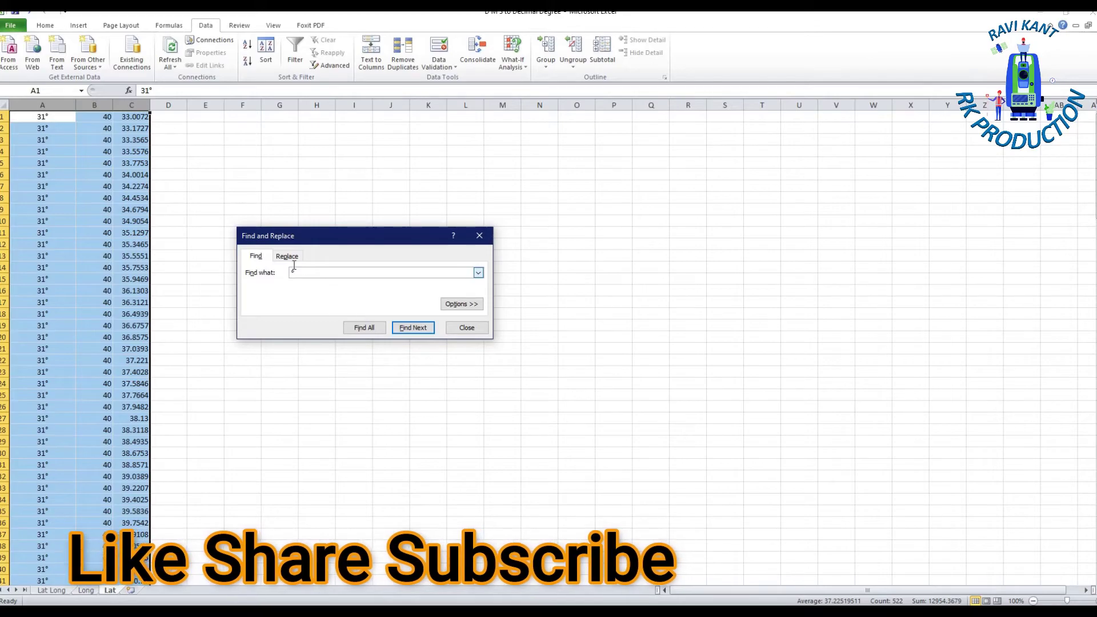
left_click(293, 258)
left_click(263, 327)
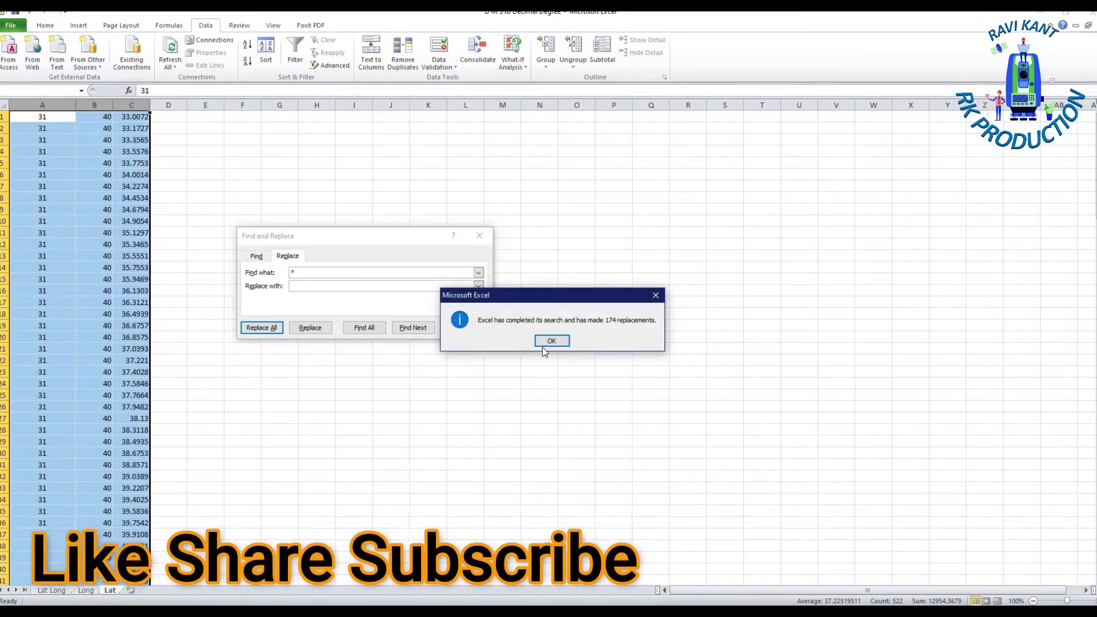
left_click(551, 340)
left_click(466, 328)
left_click(279, 302)
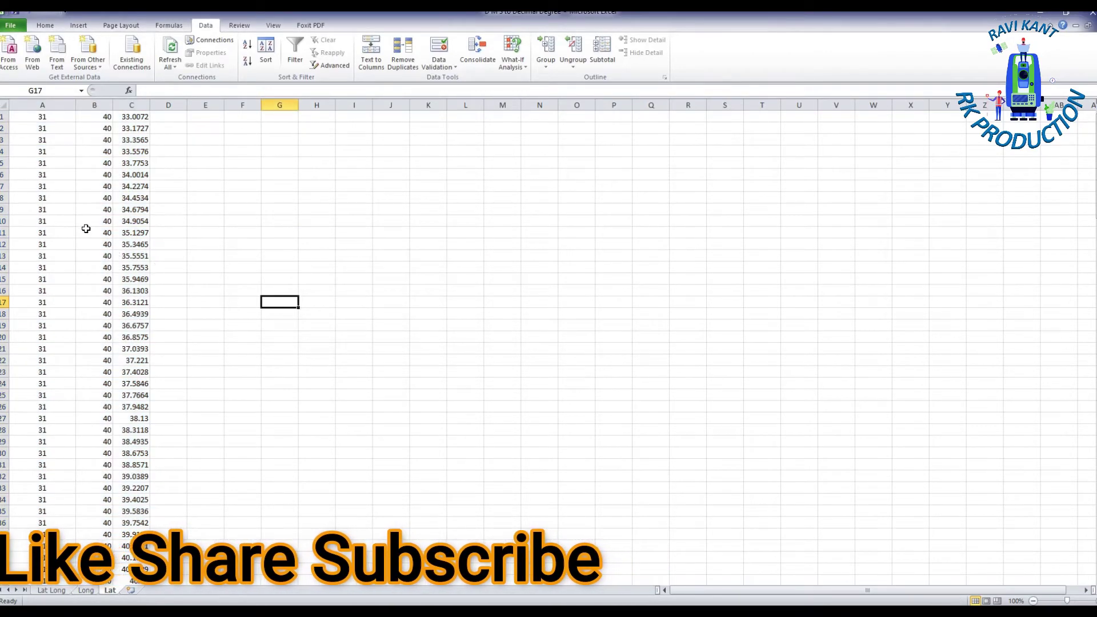
Step: Copy the LATITUDE heading from Lat Long into cell E1 of the Lat sheet
left_click(51, 590)
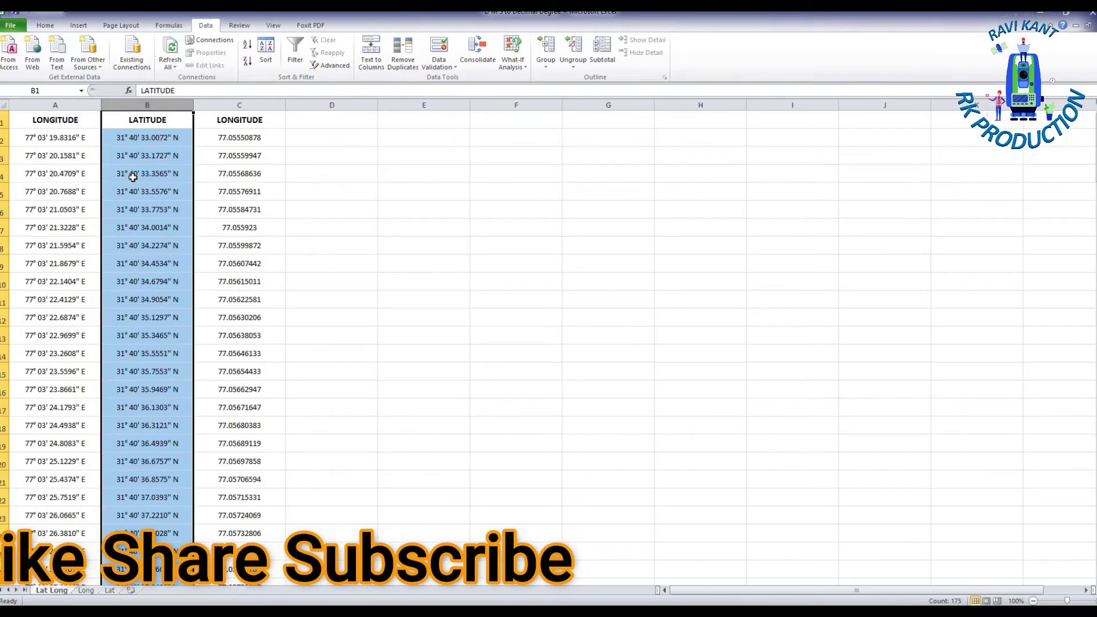
left_click(152, 120)
key("ctrl+c")
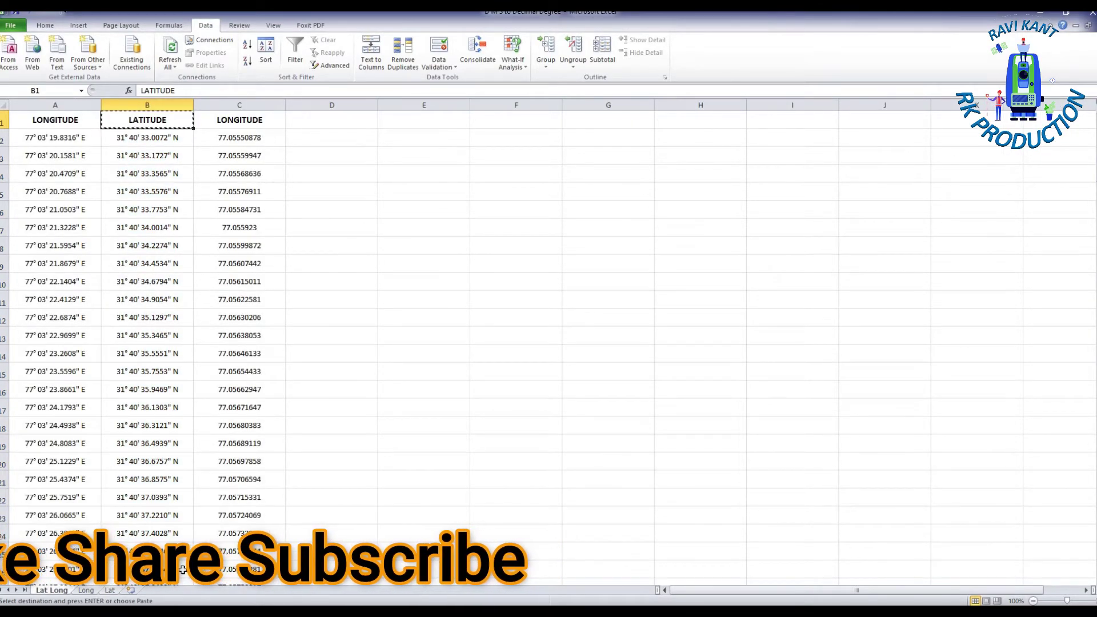
left_click(130, 590)
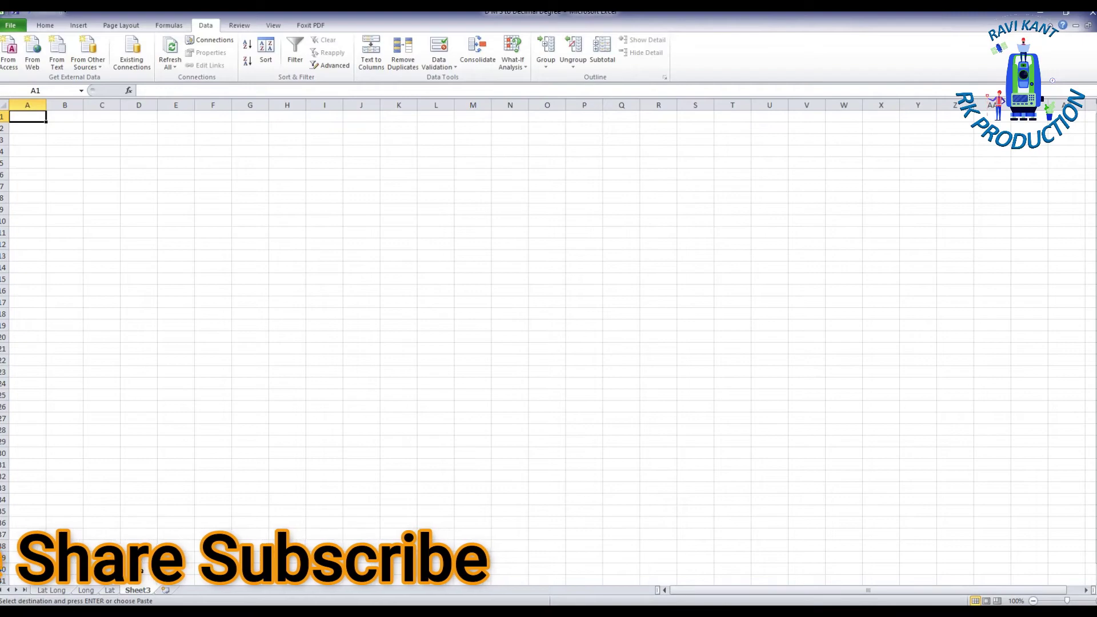
left_click(110, 591)
left_click(204, 116)
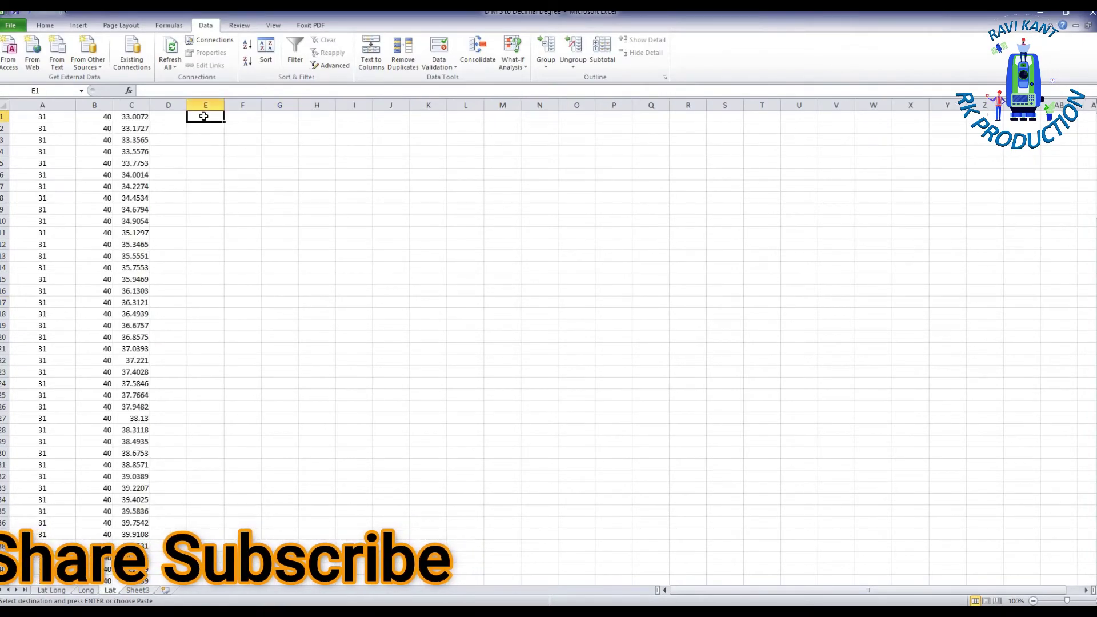
key("ctrl+v")
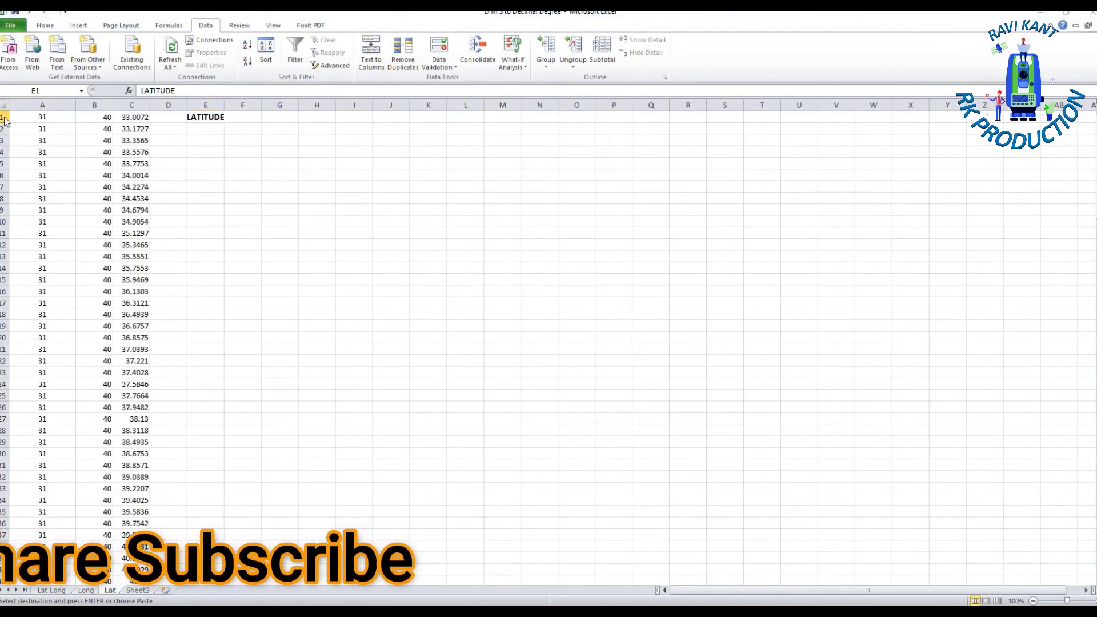
Step: Insert two blank rows above the data and move LATITUDE to A1, merged and centred across A–C
left_click(3, 117)
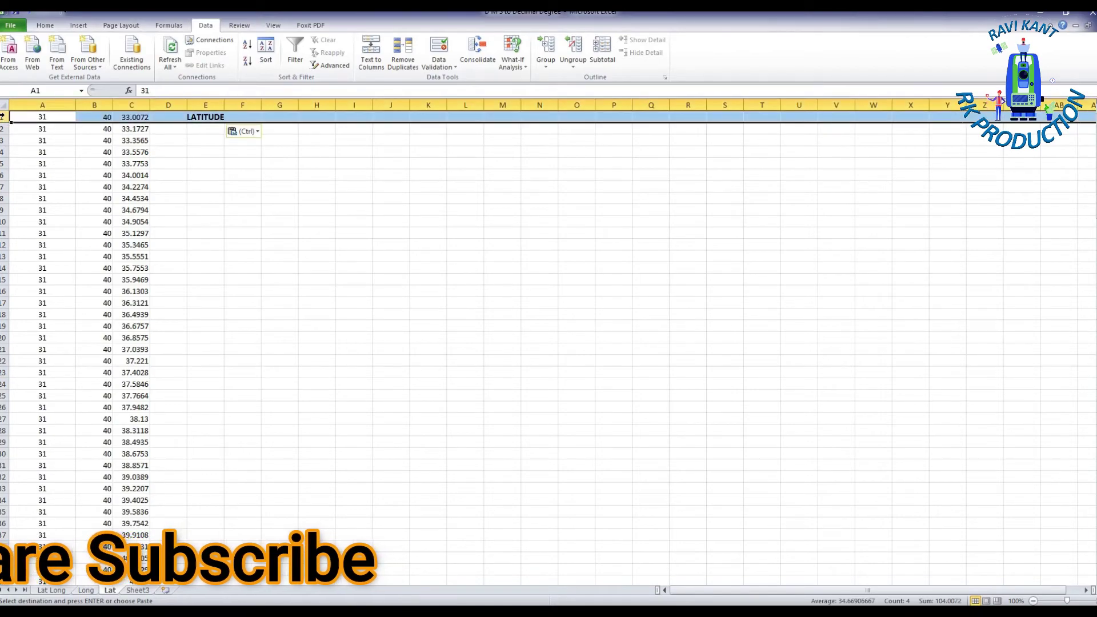
left_click_drag(3, 117, 2, 129)
right_click(4, 121)
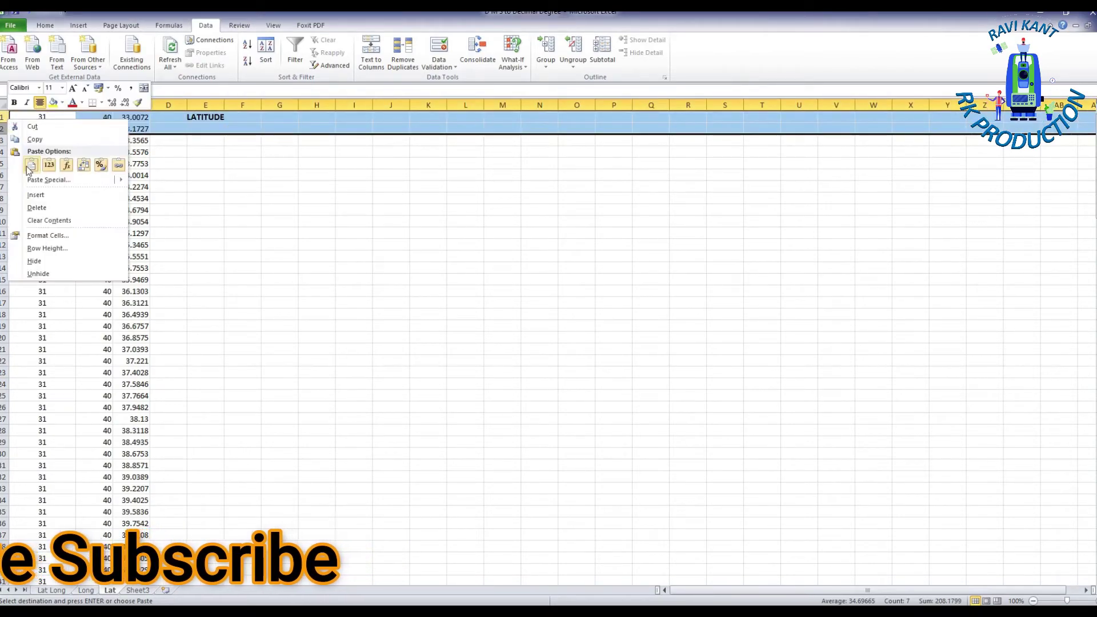
left_click(35, 195)
left_click(207, 139)
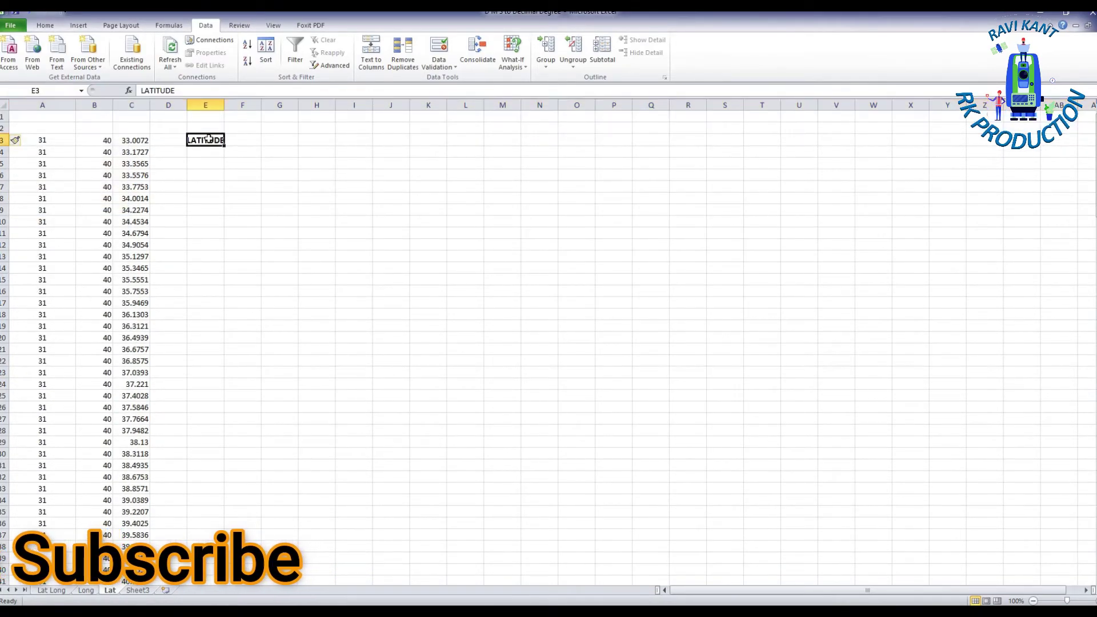
mouse_move(208, 139)
left_mouse_down()
mouse_move(43, 117)
mouse_move(131, 118)
left_mouse_up()
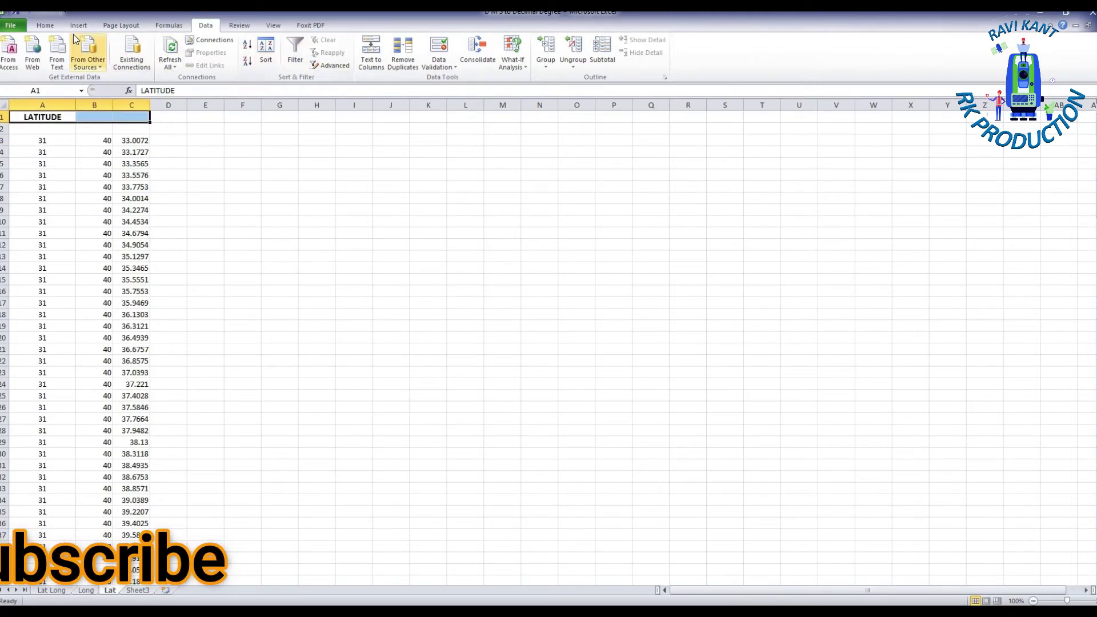
left_click(45, 25)
left_click(313, 62)
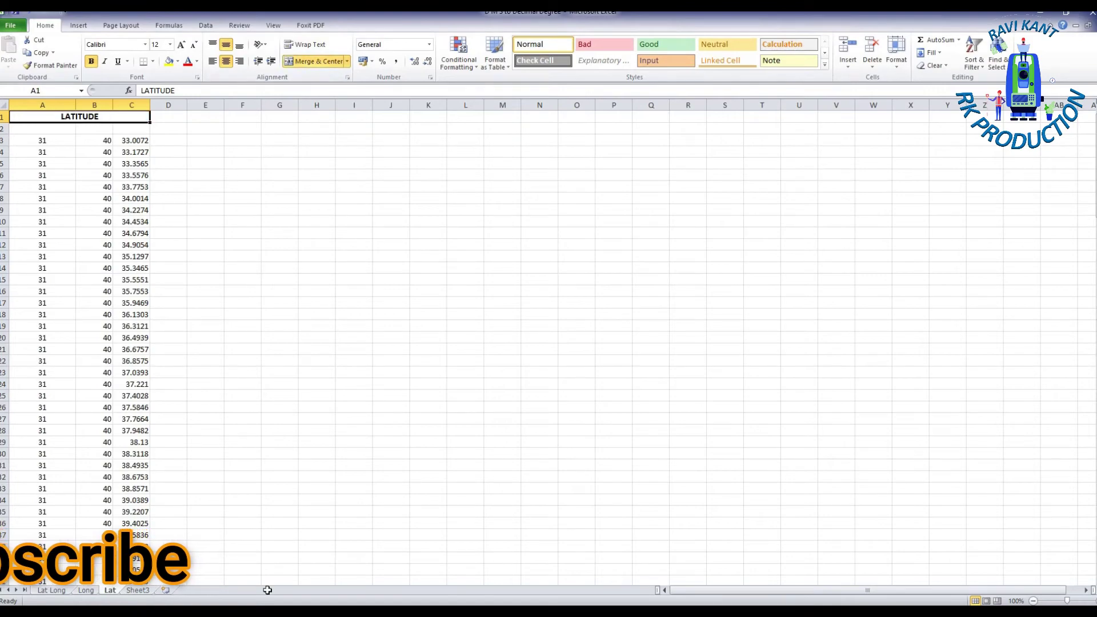
Step: Copy the Deg., Min., Sec. and decimal degree headers from the Long sheet into Lat row 2
left_click(86, 590)
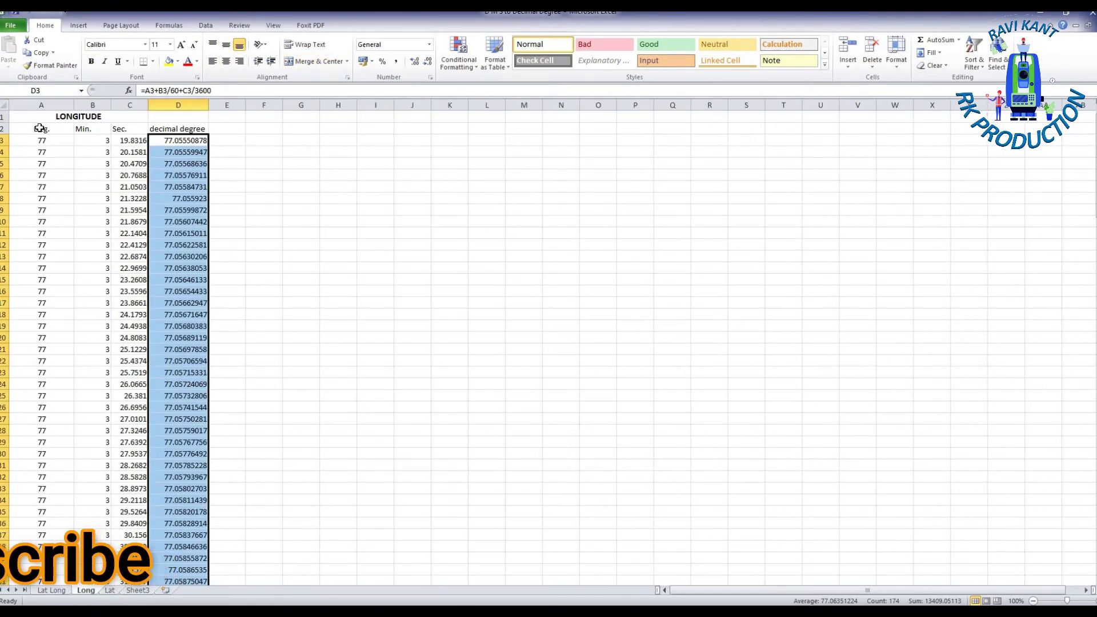
left_click_drag(39, 128, 163, 127)
key("ctrl+c")
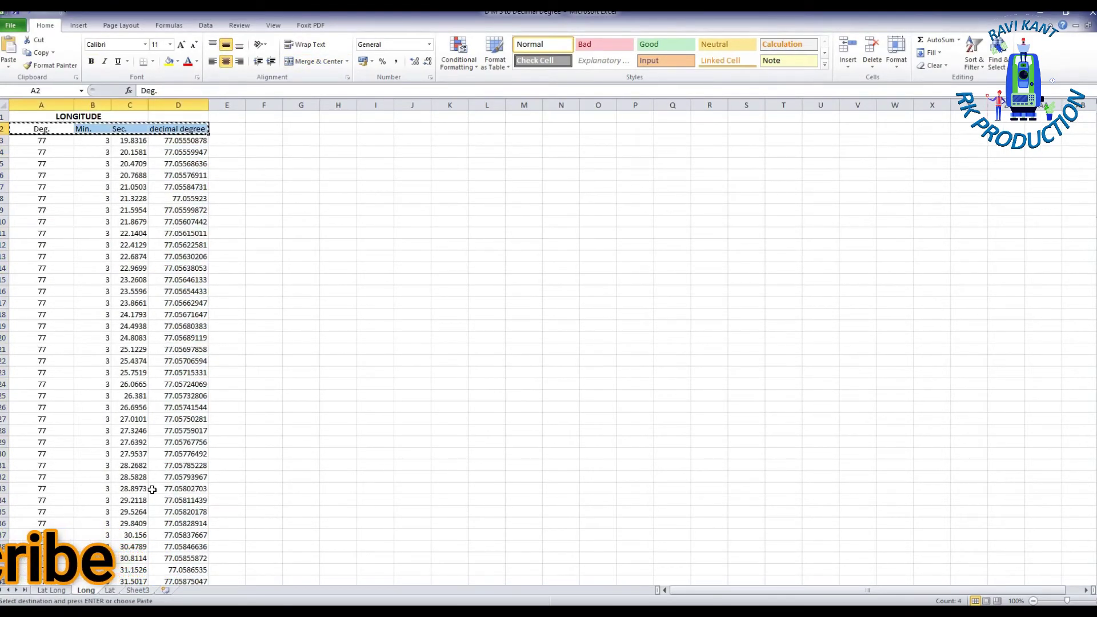
left_click(109, 590)
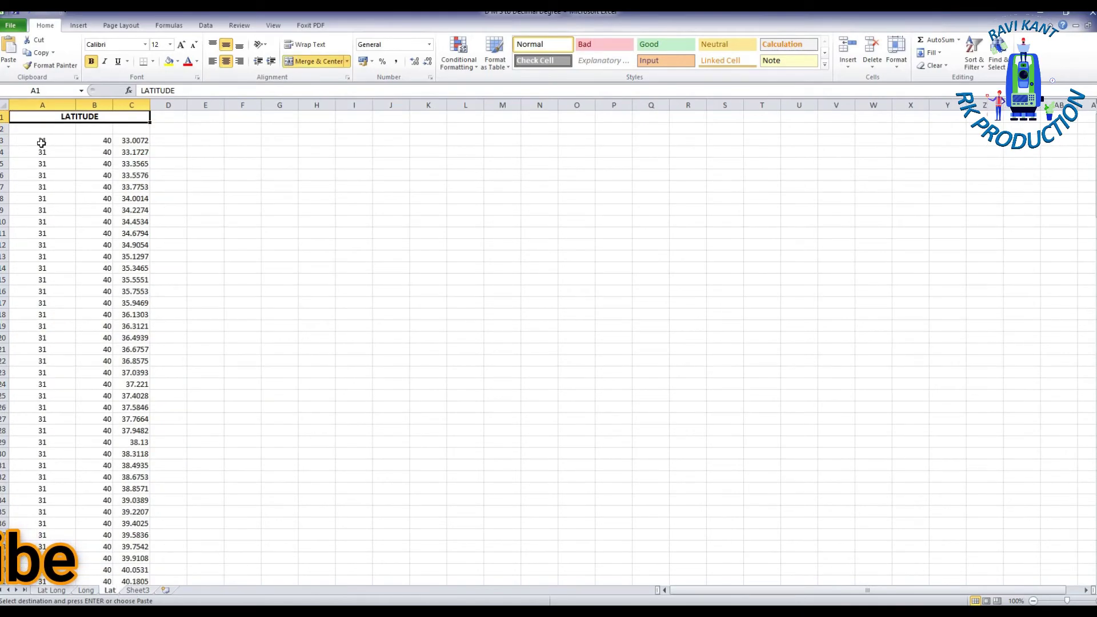
left_click(39, 124)
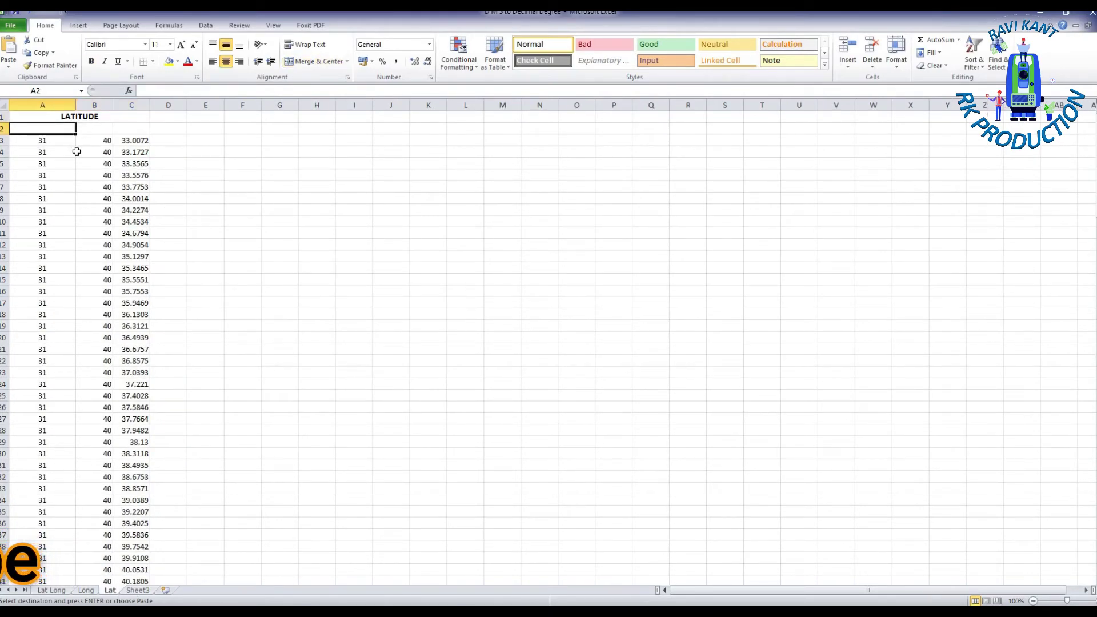
key("ctrl+v")
left_click(142, 592)
Step: Delete the blank Sheet3 and AutoFit every column width on the Lat sheet
right_click(143, 592)
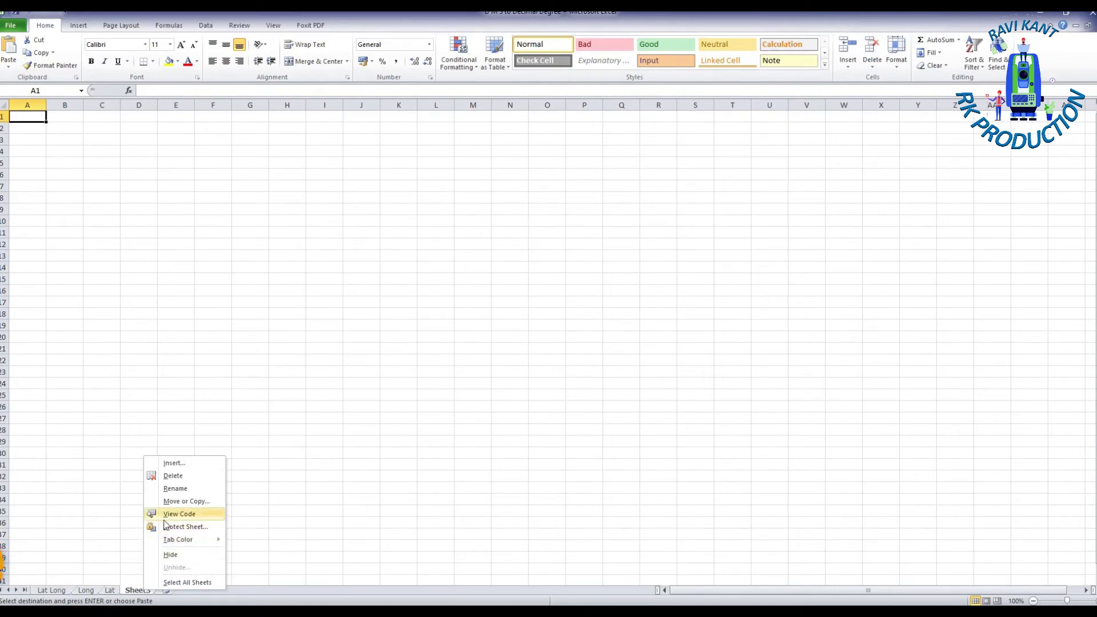
left_click(180, 474)
left_click(205, 268)
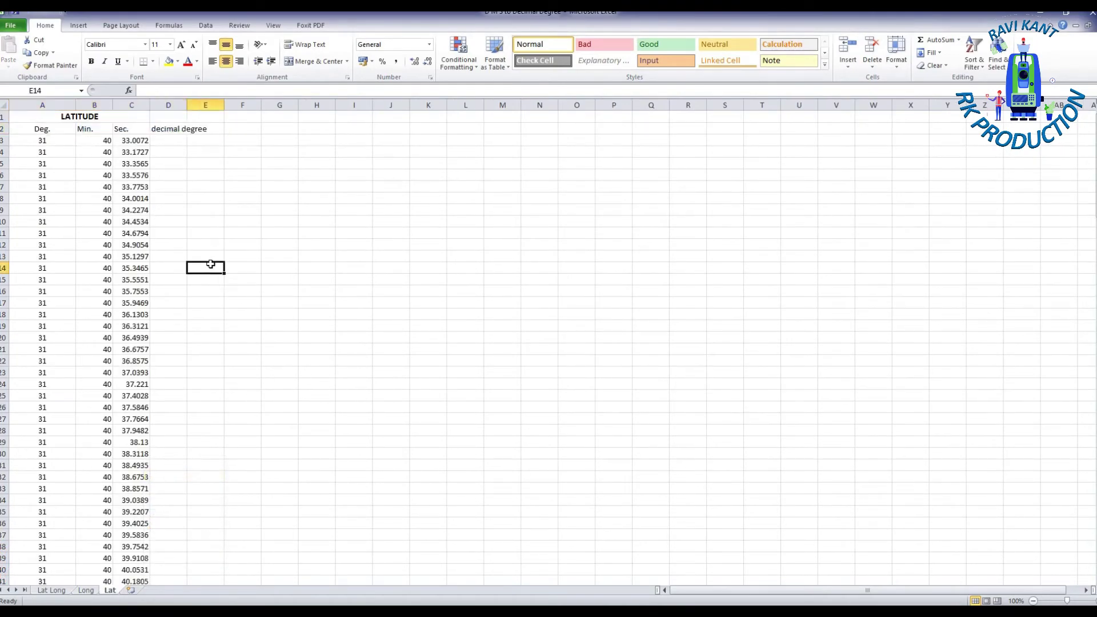
key("ctrl+a")
double_click(187, 105)
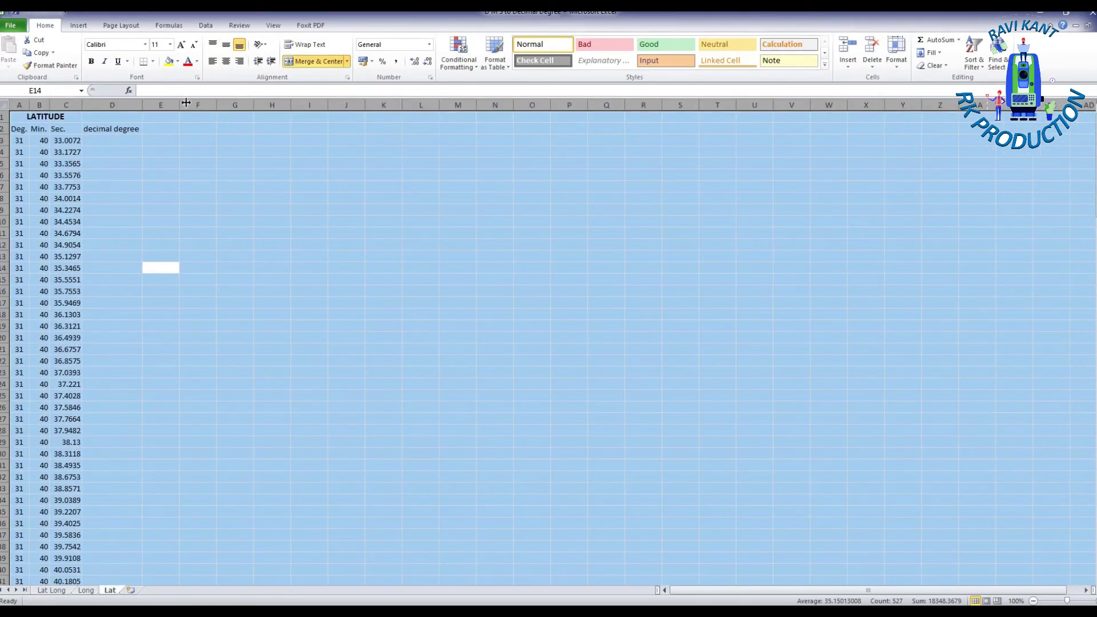
left_click(202, 240)
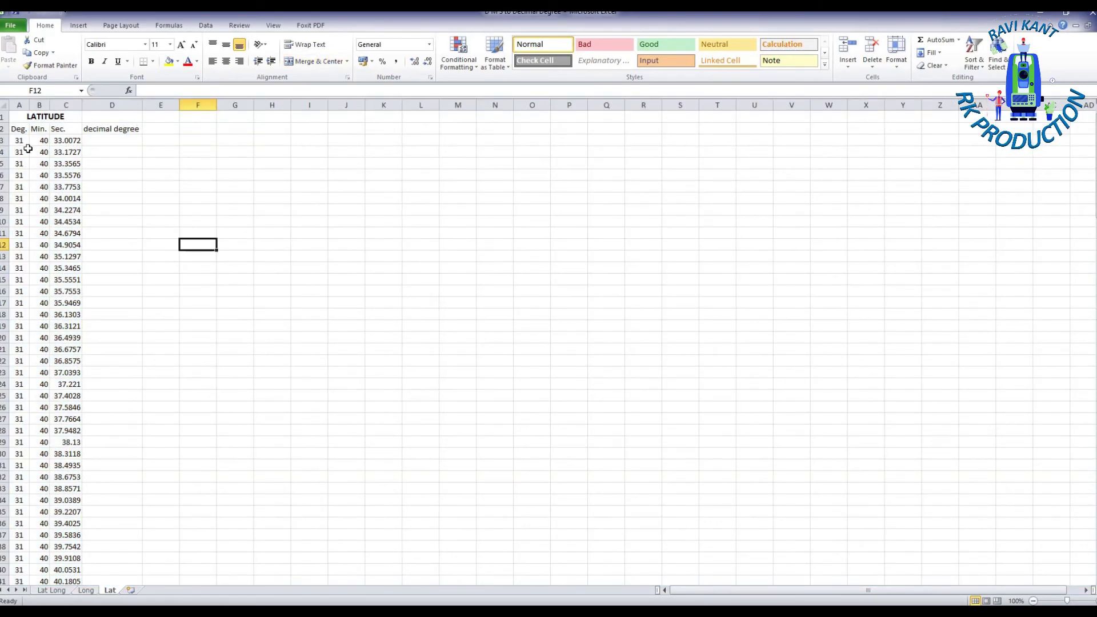
Step: Enter =A3+B3/60+C3/3600 in D3, giving 31.67583533
left_click(109, 142)
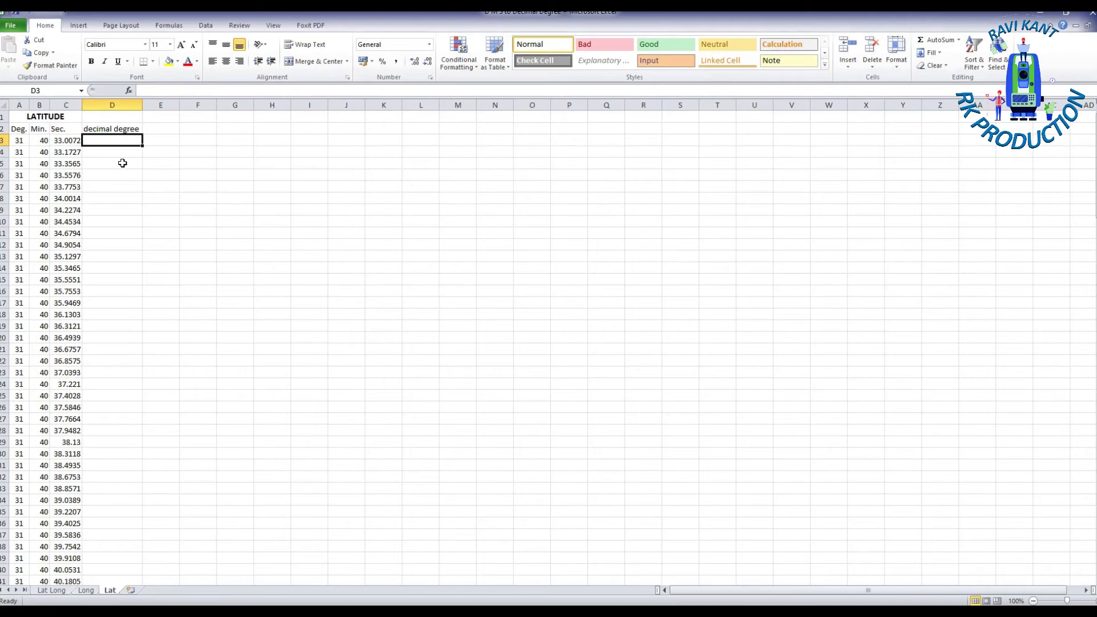
type("=")
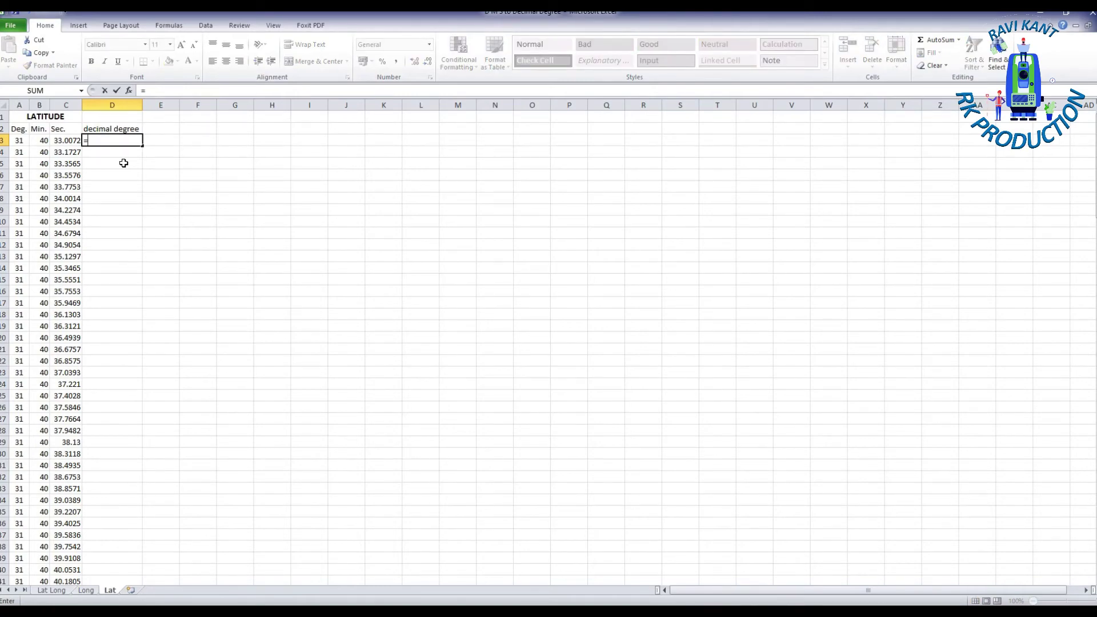
key("Left")
key("Left")
key("Left")
type("+")
key("Left")
key("Left")
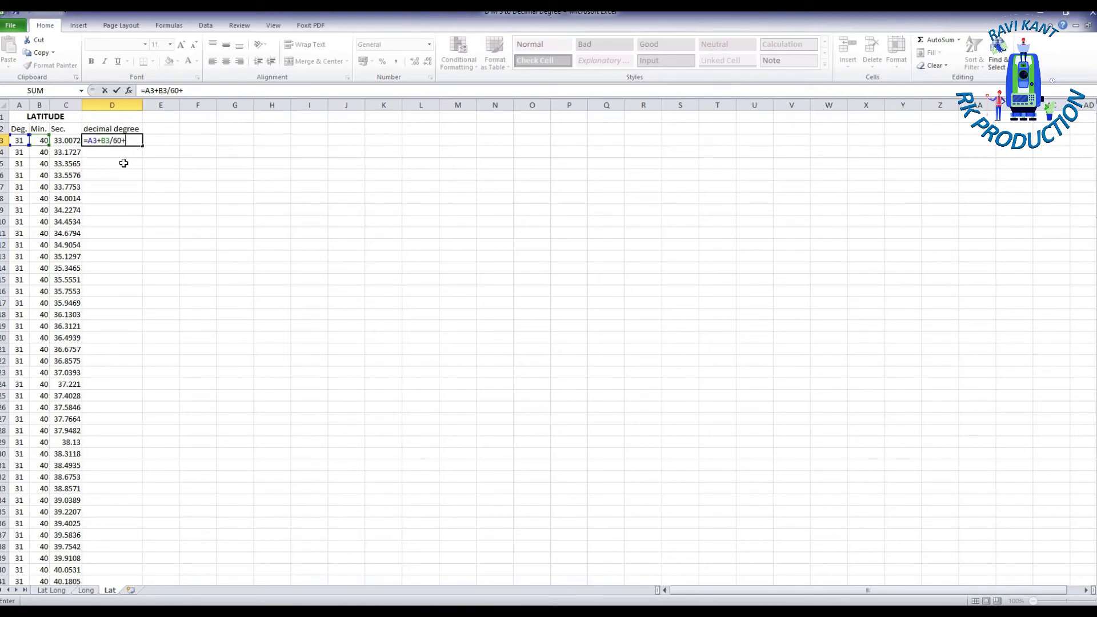
key("Left")
type("/36")
key("Return")
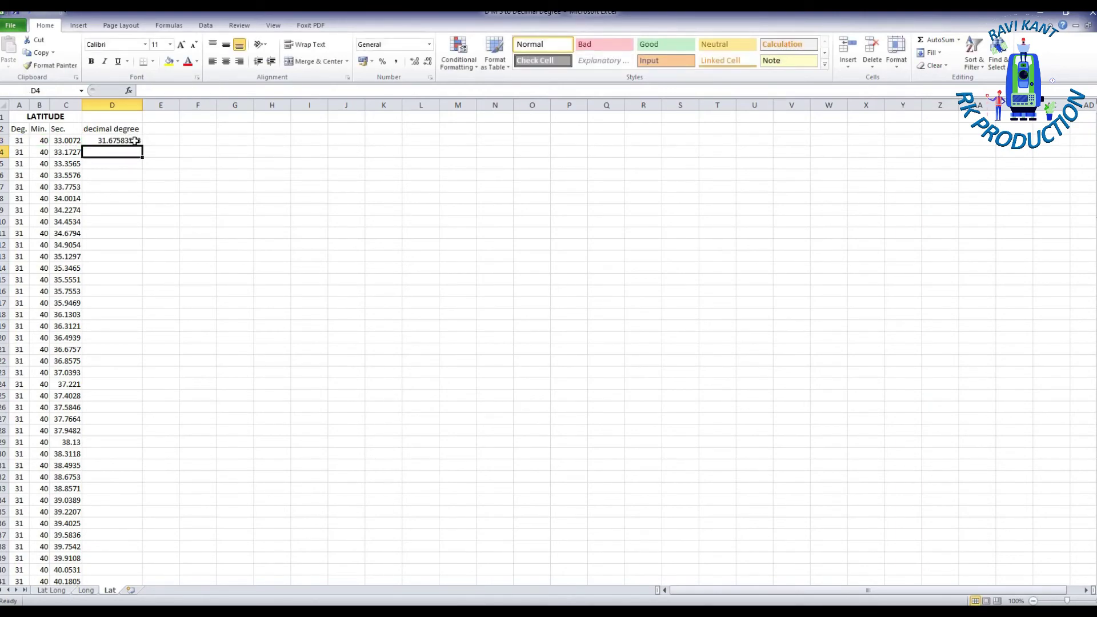
Step: Fill the D3 formula down to the last data row and copy the decimal latitudes
left_click(136, 140)
double_click(142, 146)
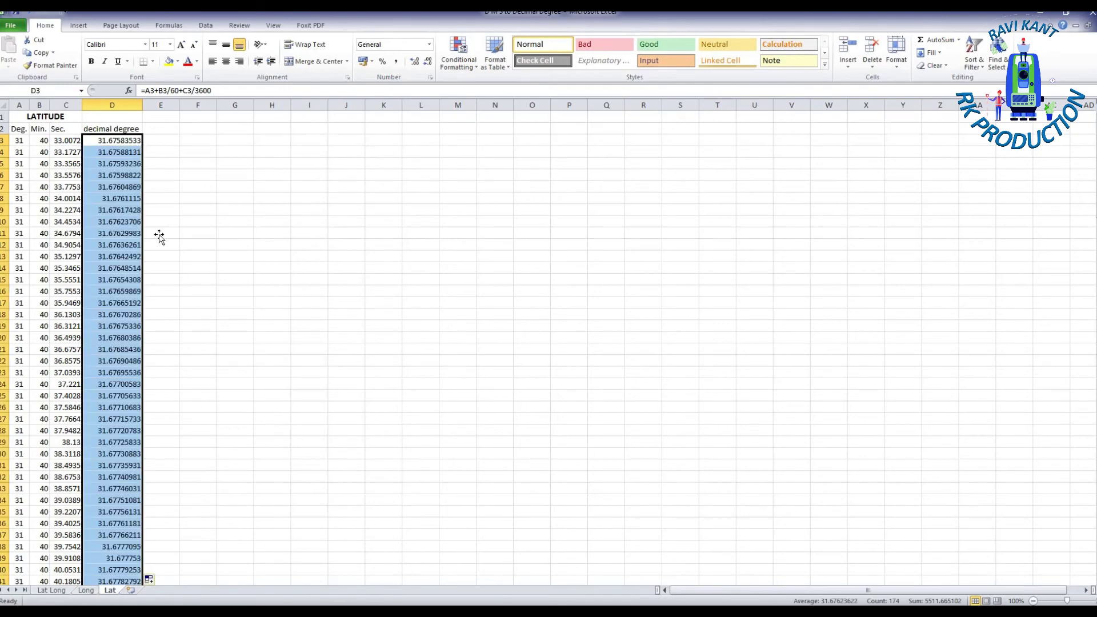
key("ctrl+c")
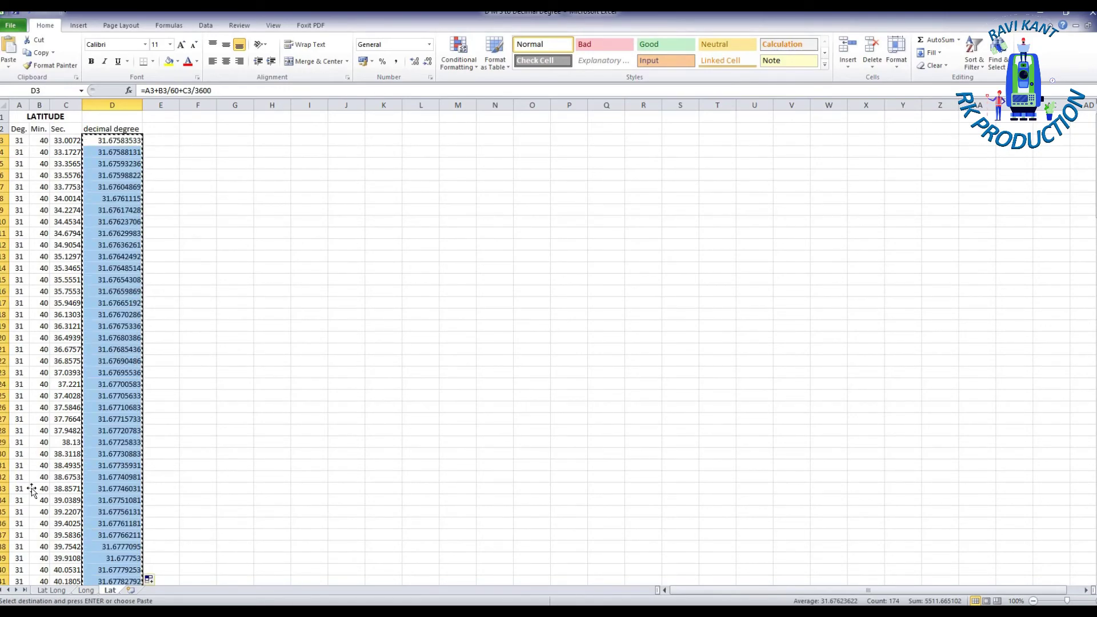
Step: Paste the decimal latitudes as values only into Lat Long starting at D2
left_click(55, 591)
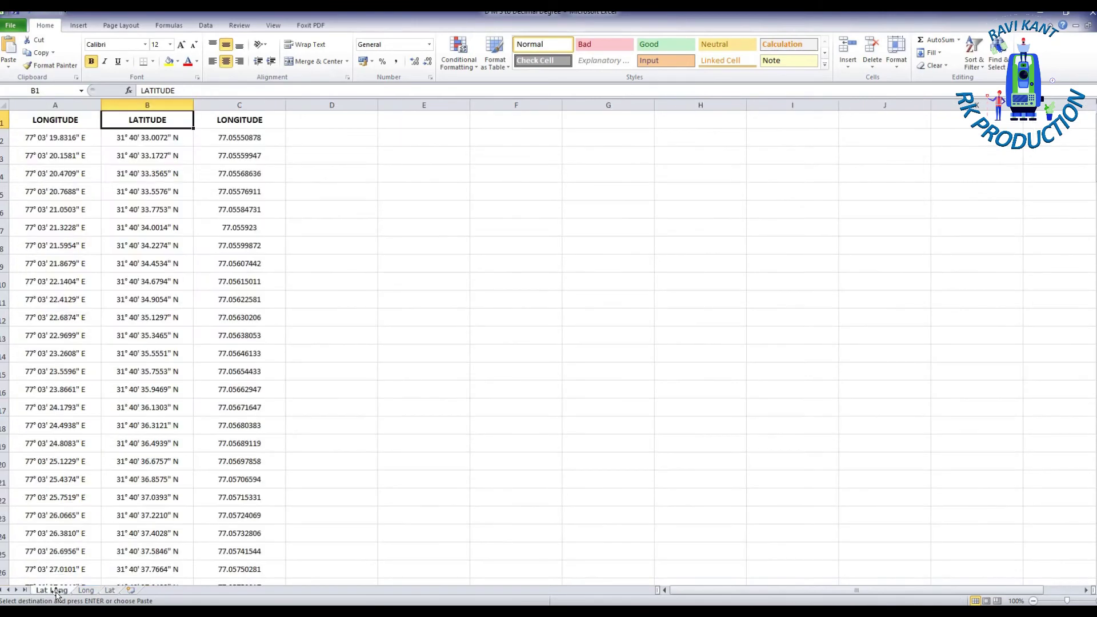
left_click(313, 139)
right_click(314, 138)
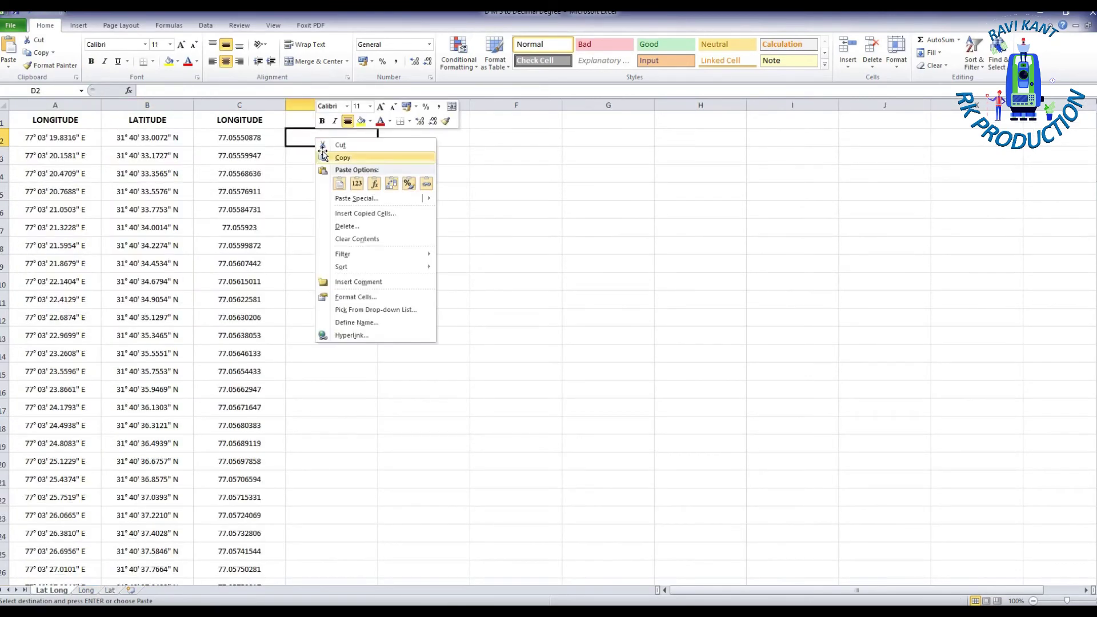
left_click(357, 198)
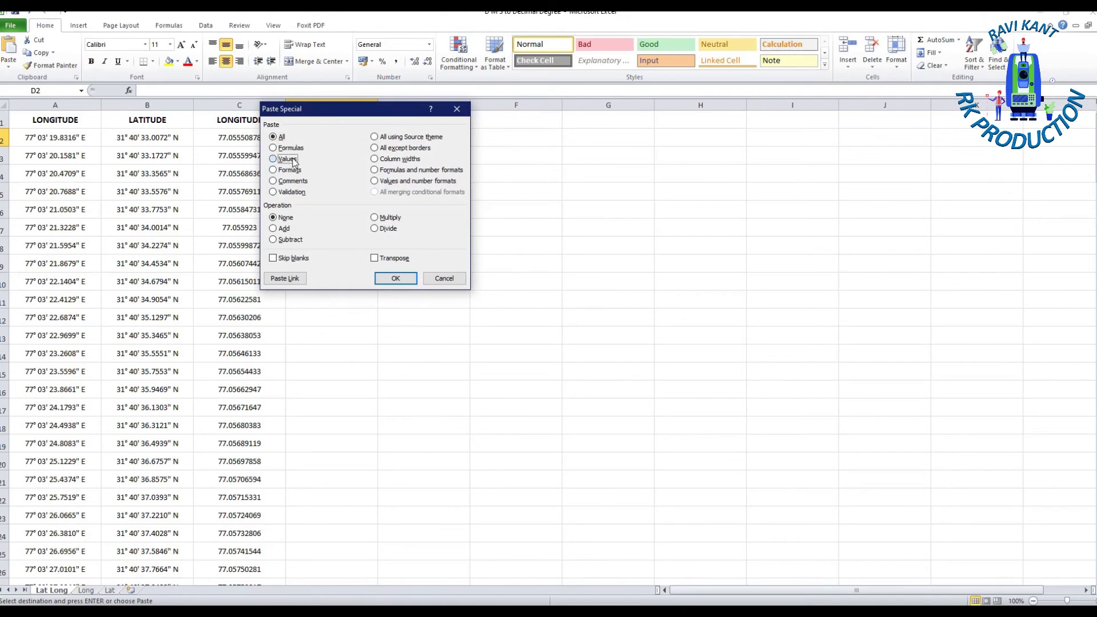
left_click(292, 161)
left_click(401, 280)
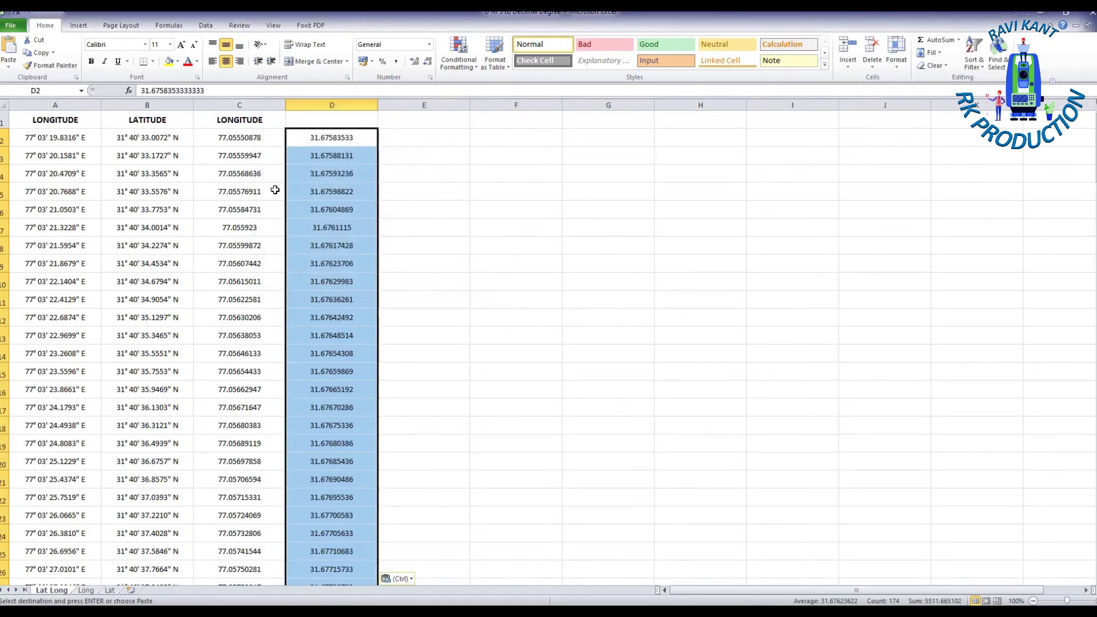
Step: Copy the LATITUDE heading into D1 and fill columns C and D yellow
left_click(144, 120)
key("ctrl+c")
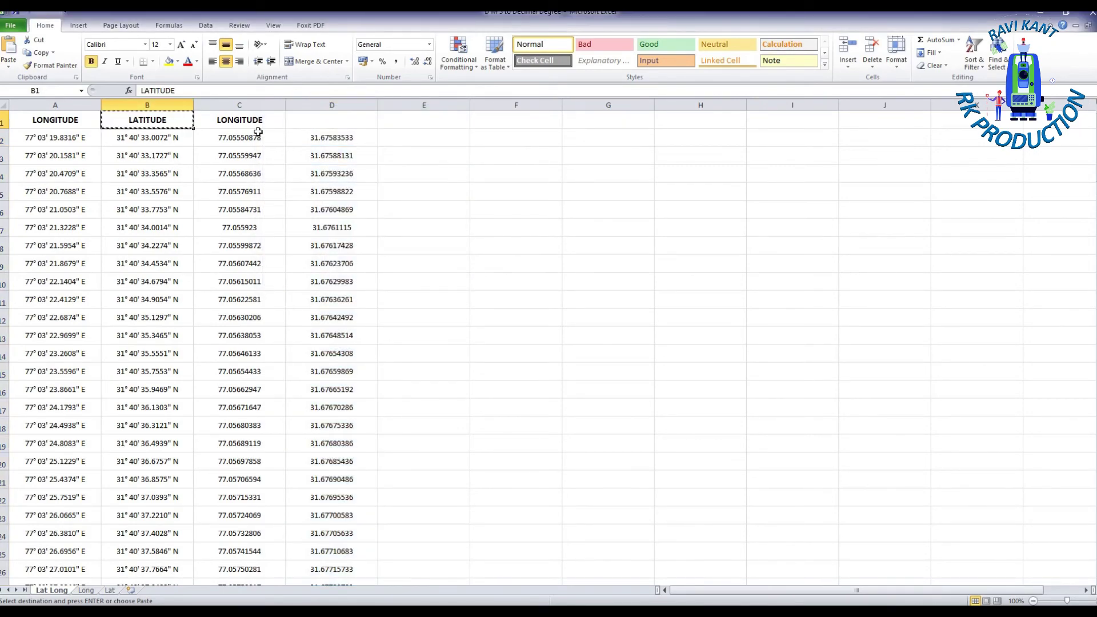
left_click(318, 121)
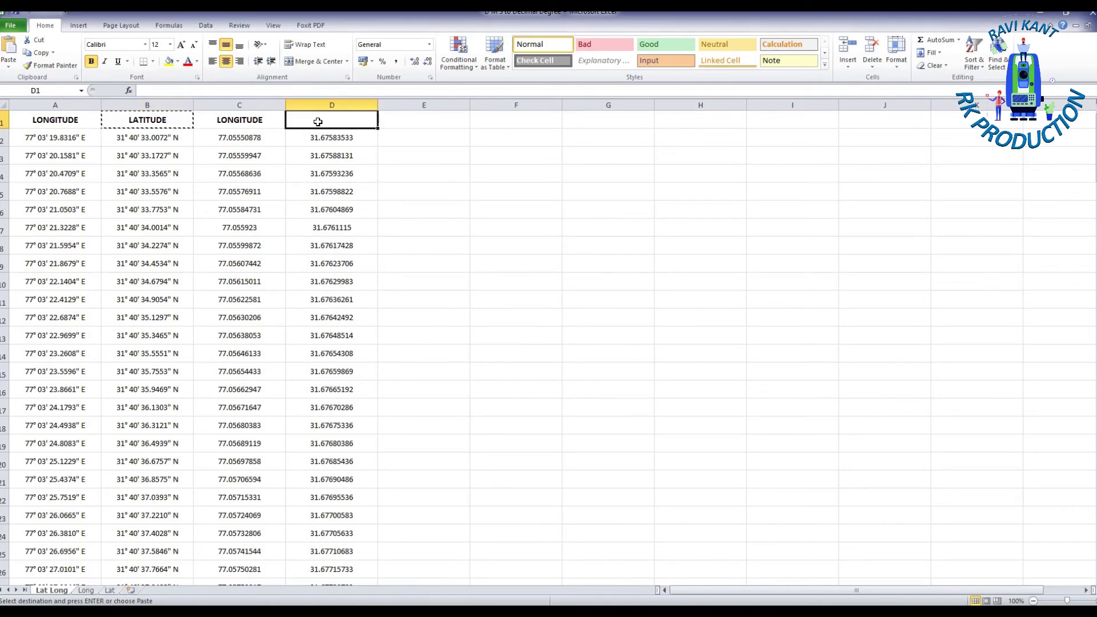
key("ctrl+v")
left_click_drag(257, 105, 302, 107)
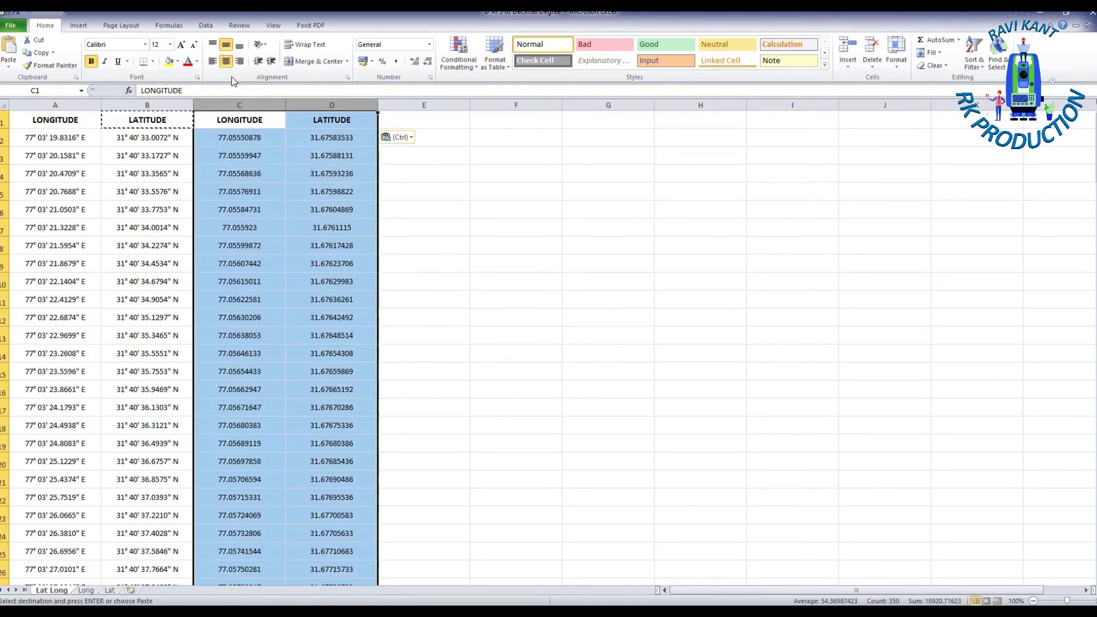
left_click(168, 61)
Step: Check a decimal longitude in column C and the first decimal latitude in D2, then minimise Excel
left_click(428, 257)
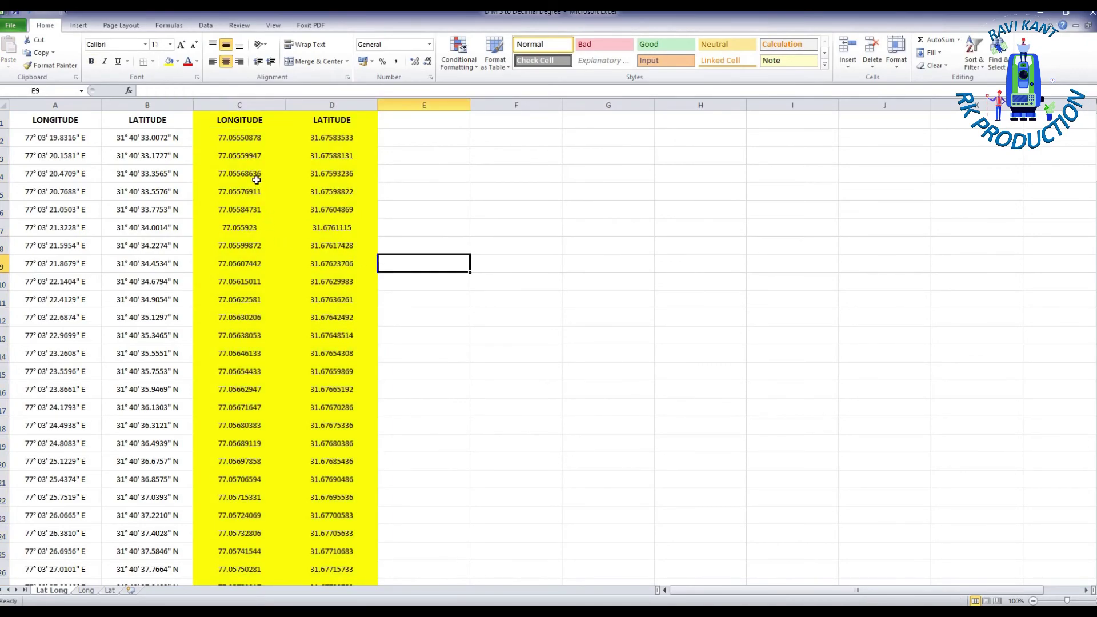
left_click(252, 155)
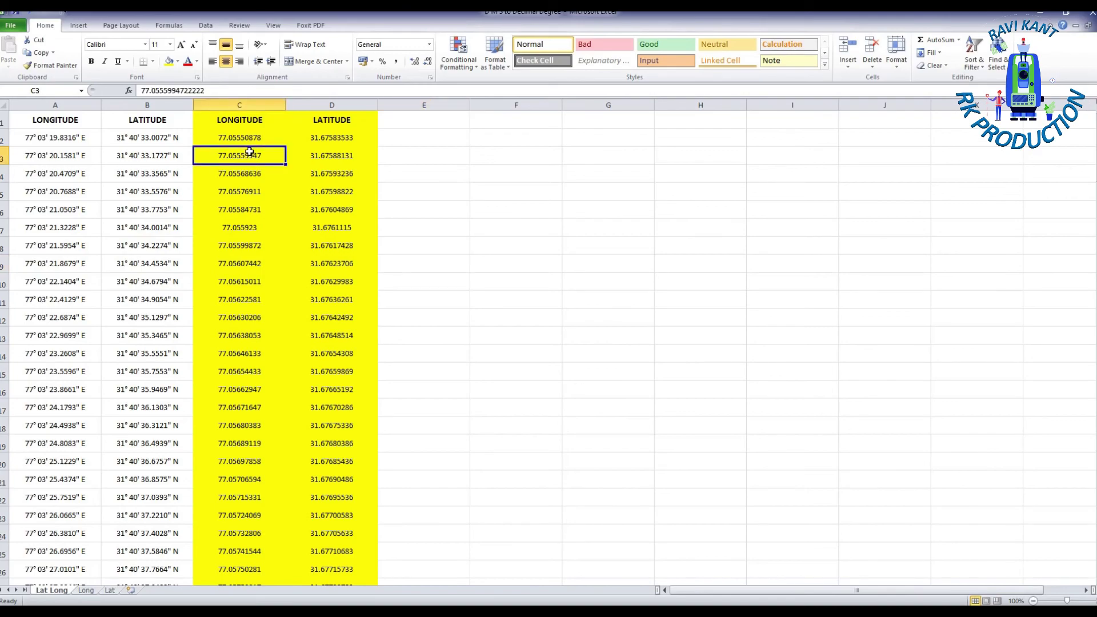
left_click(328, 141)
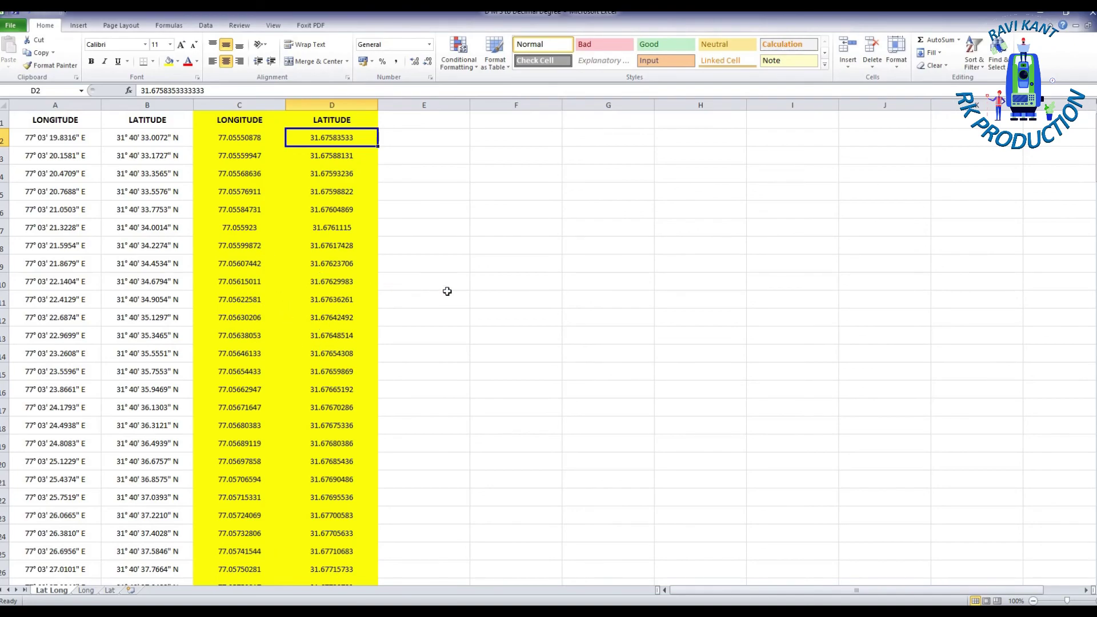
left_click(1041, 14)
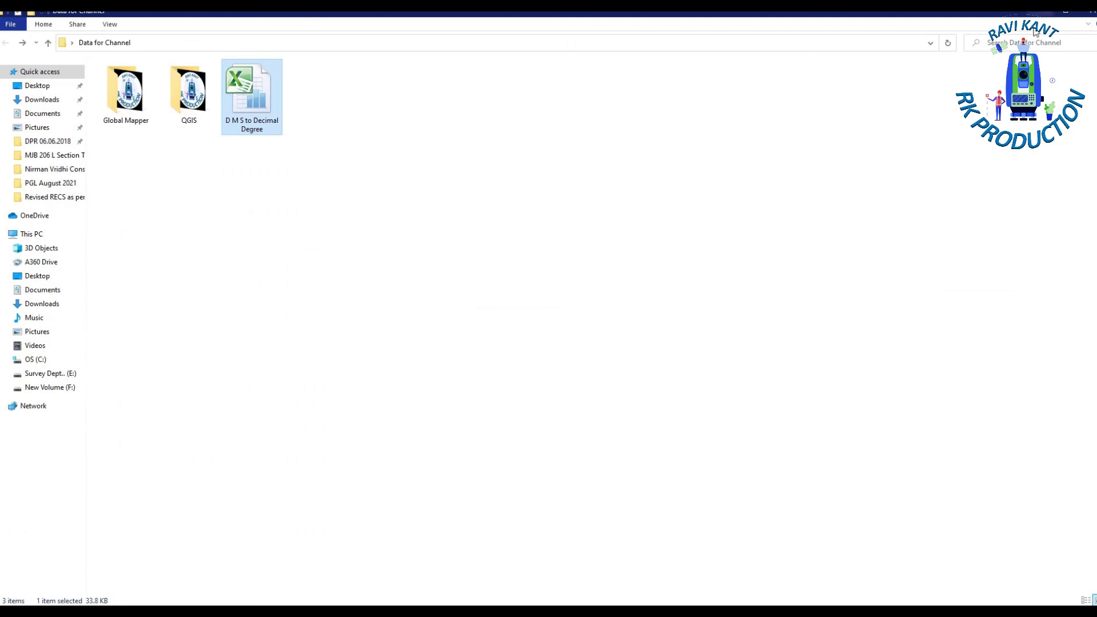